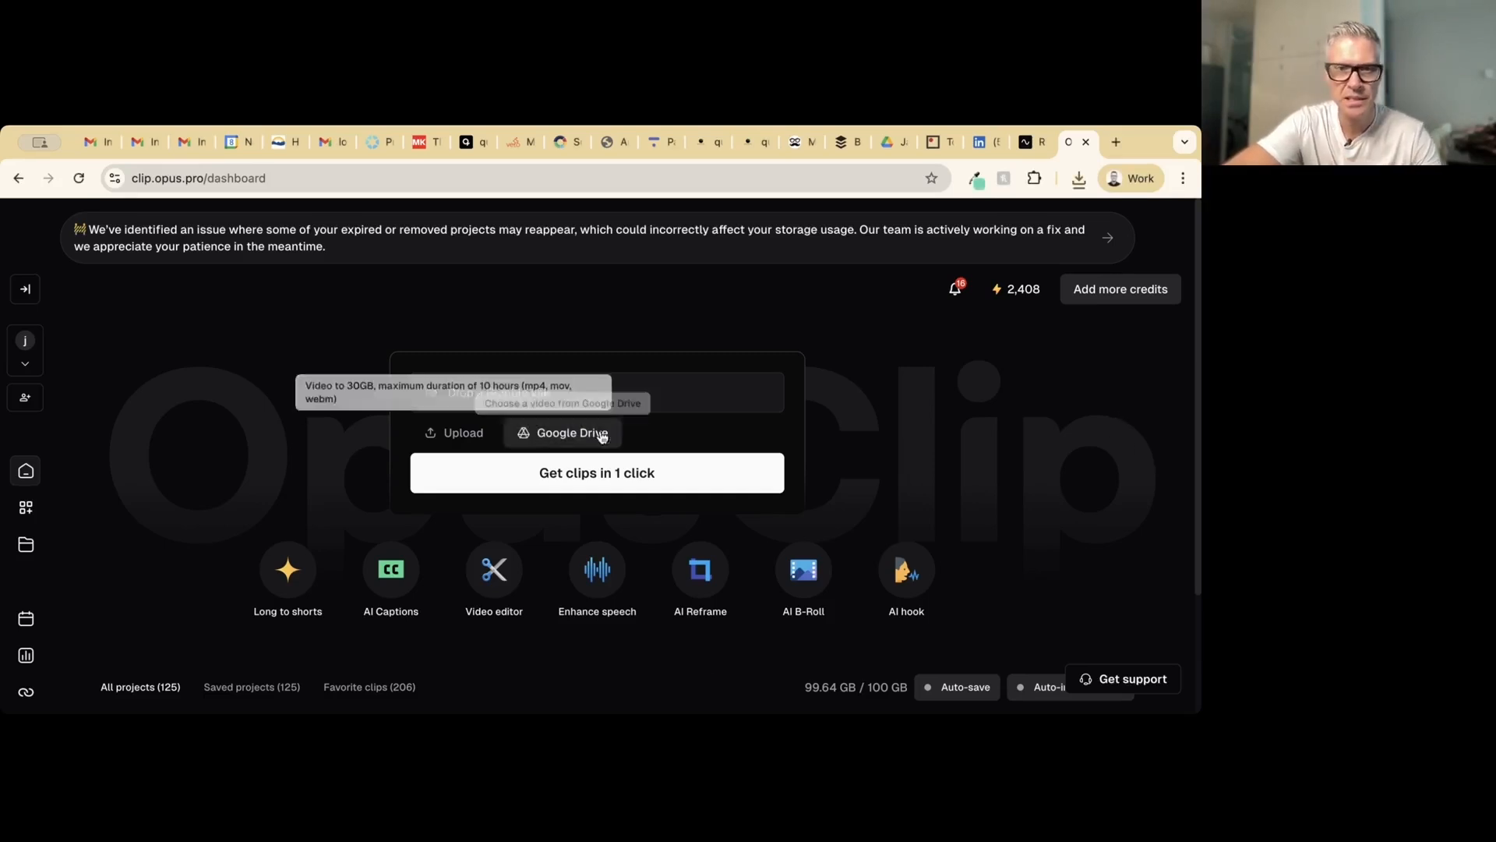
Upload the 457.7 MB MP4 recording ending in narrate_0036 from the Downloads folder
left_click(460, 435)
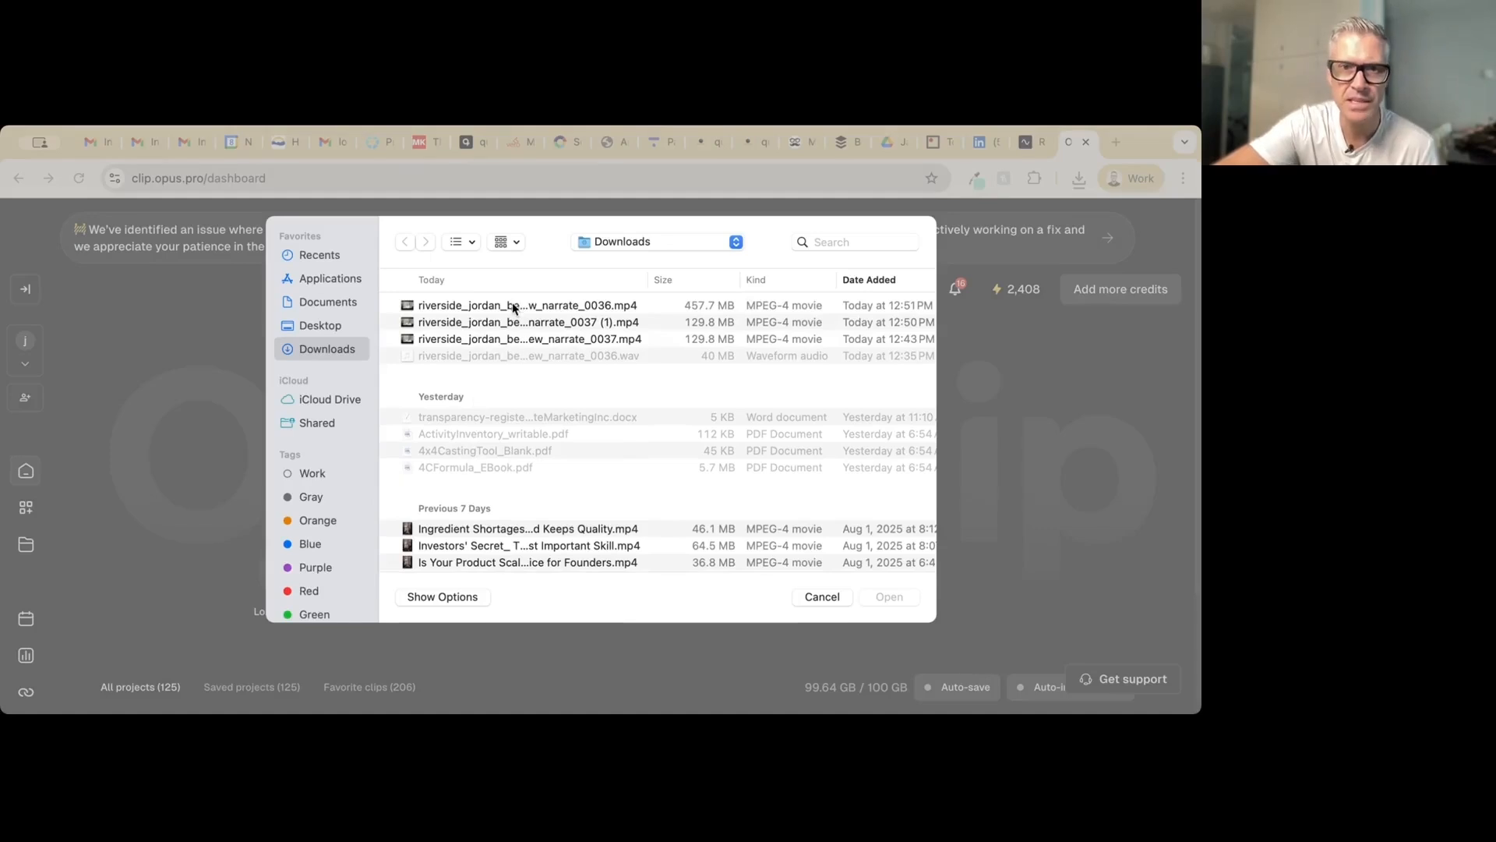
left_click(514, 306)
left_click(894, 597)
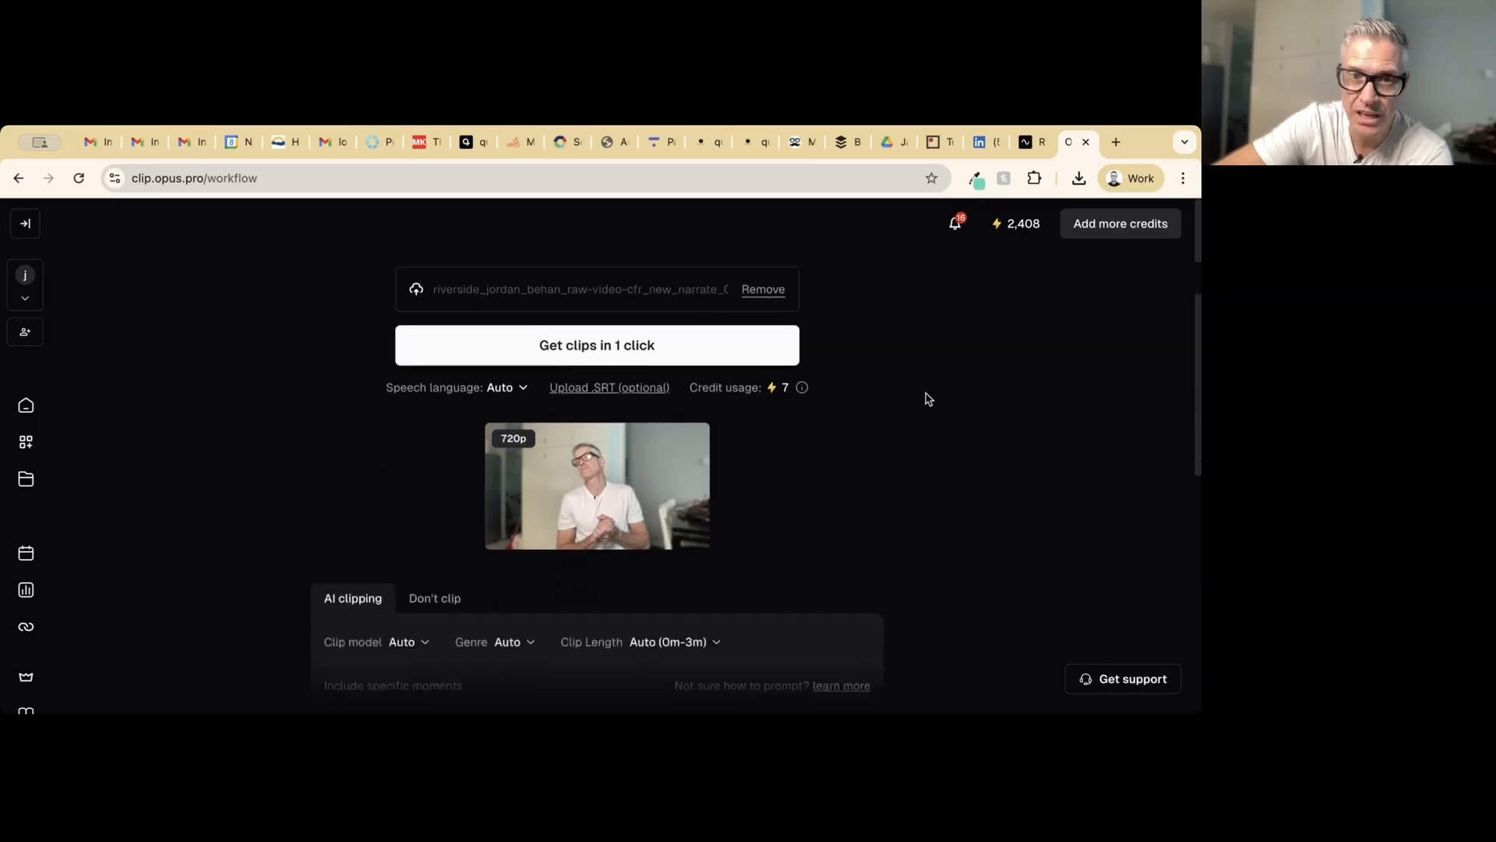
Review the AI clipping settings, including the available genre and clip model options, leaving both on Auto
scroll(928, 399, "down", 3)
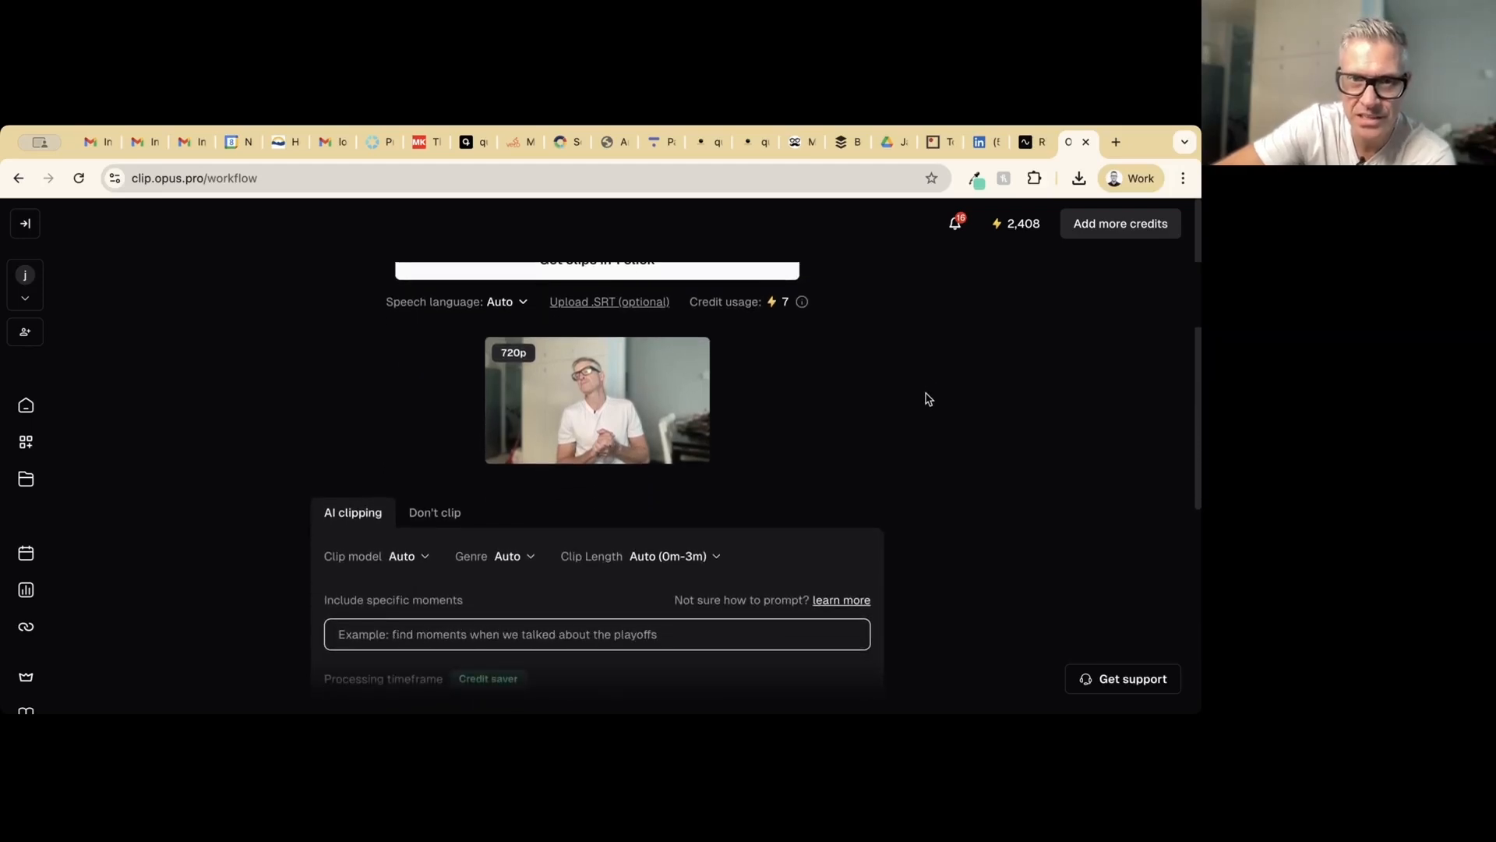
scroll(928, 399, "down", 2)
scroll(940, 391, "down", 1)
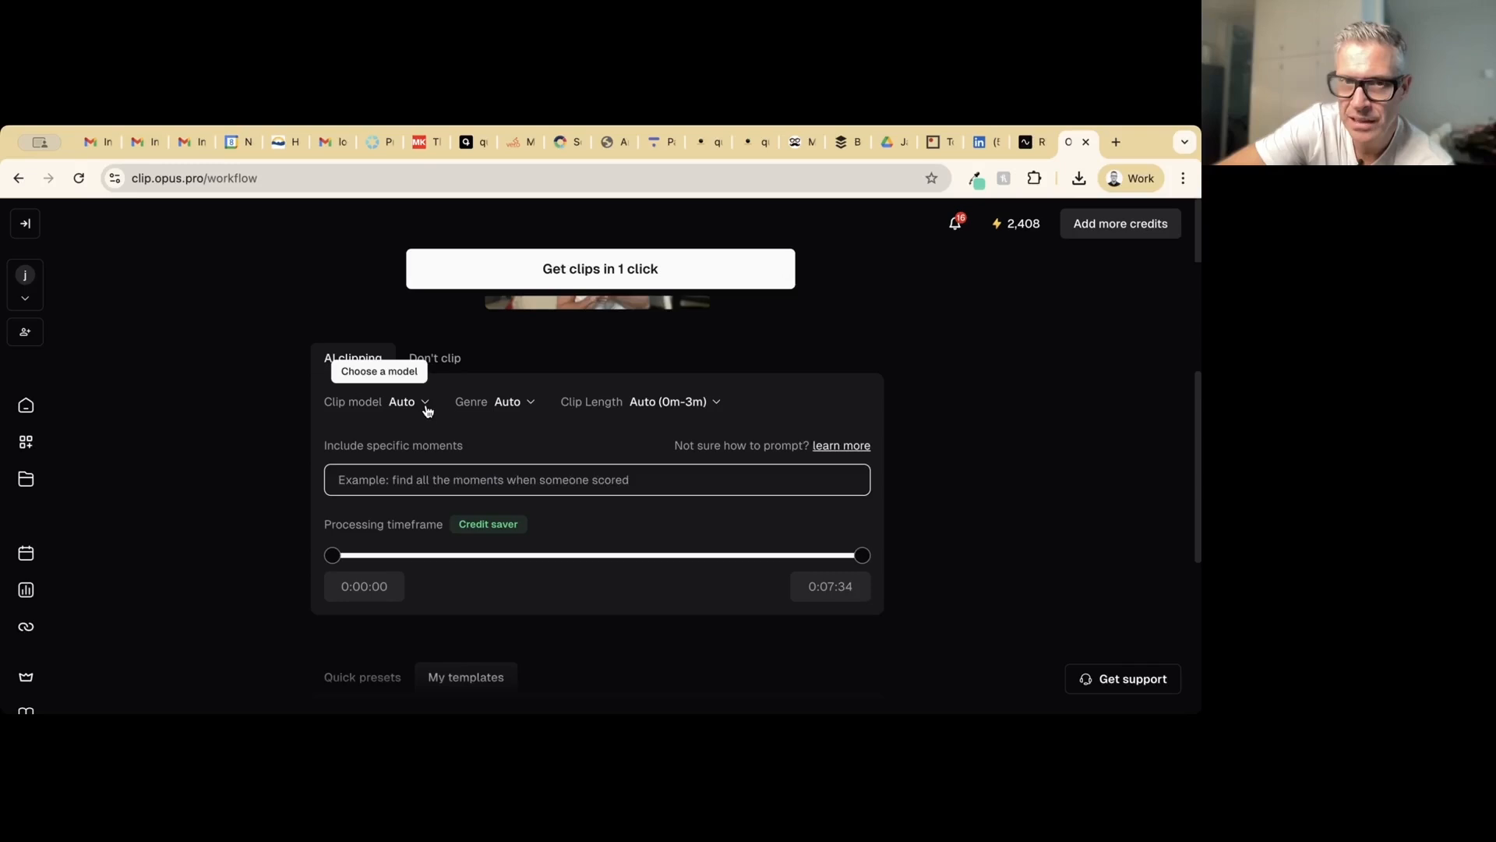
left_click(530, 403)
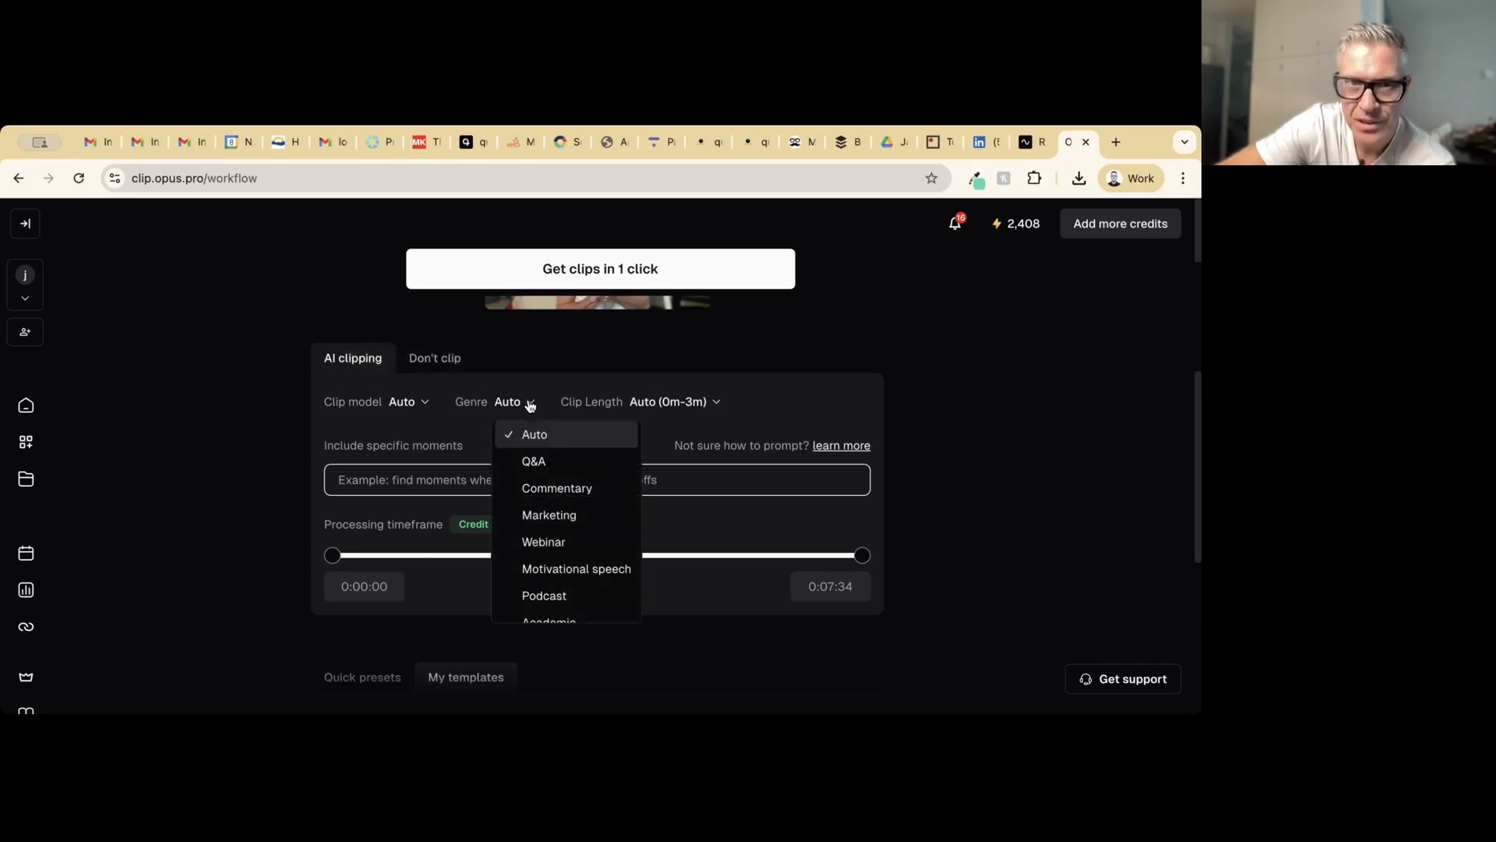
scroll(549, 502, "down", 2)
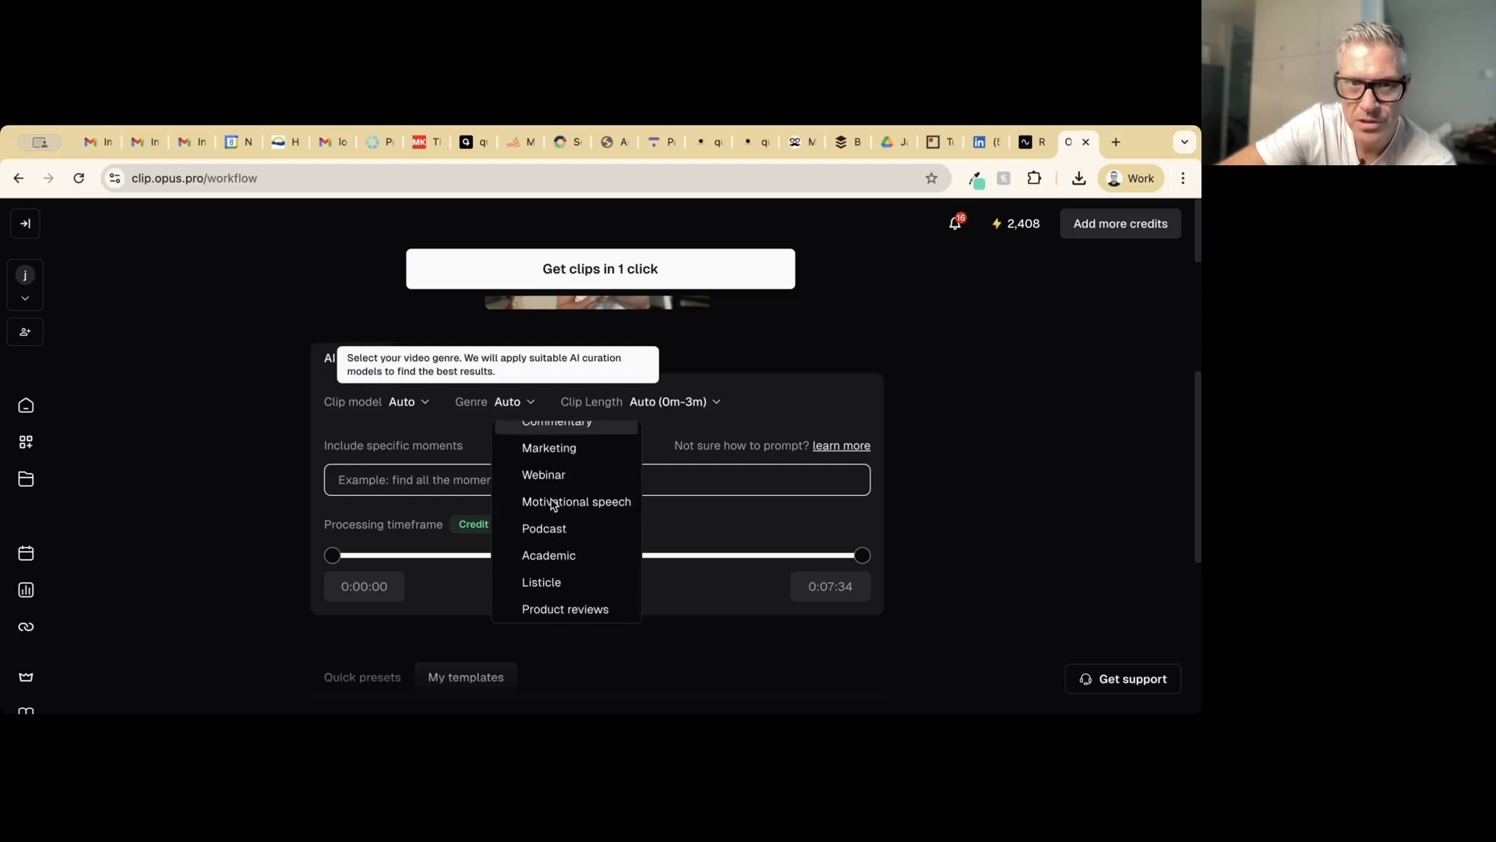
scroll(553, 502, "up", 2)
left_click(415, 403)
left_click(421, 404)
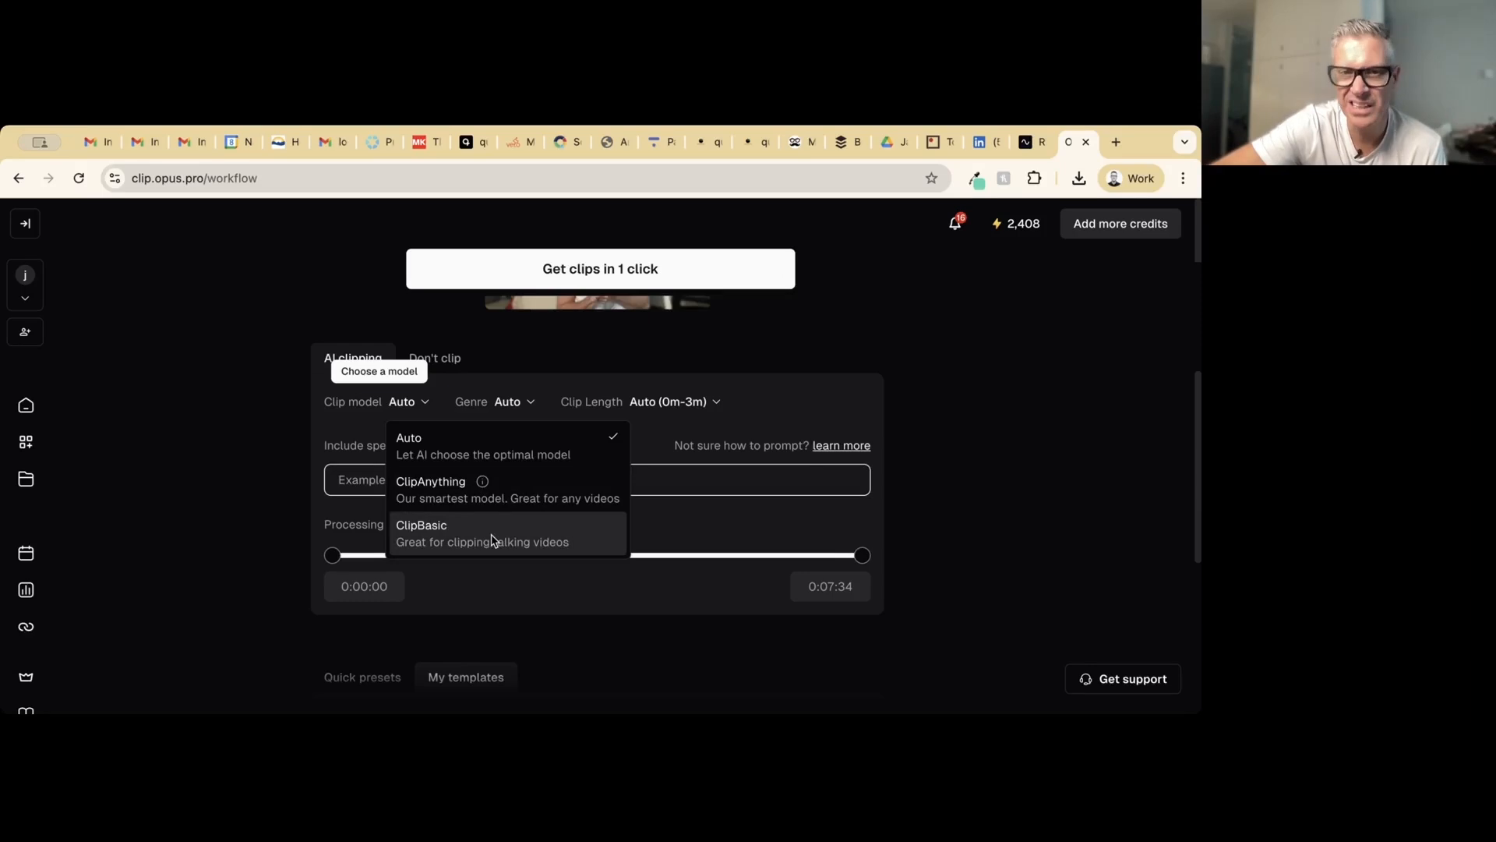
left_click(532, 352)
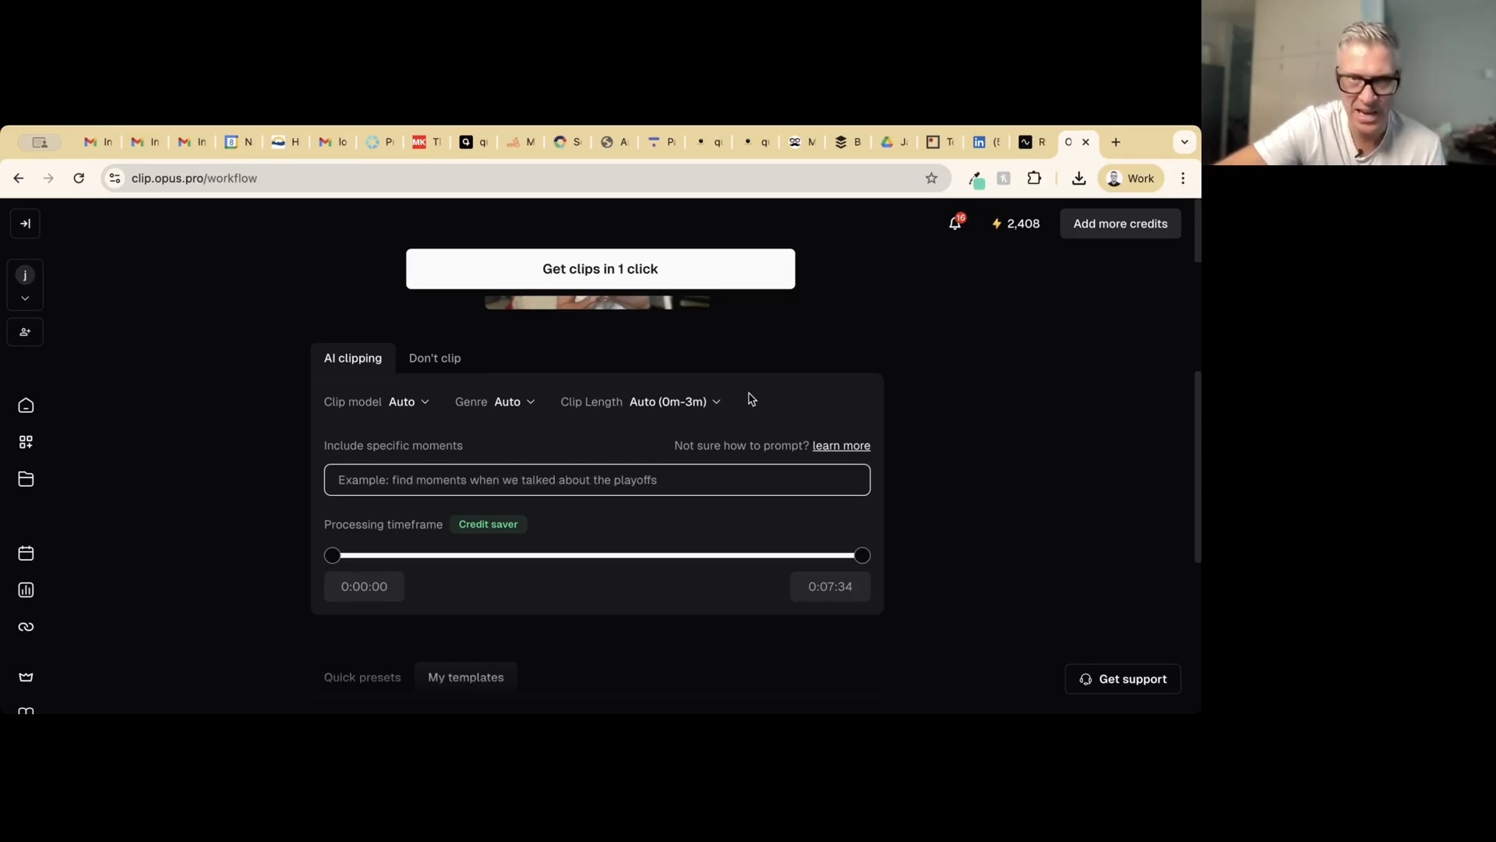
Select the Narrate Marketing template for the clips
scroll(712, 436, "down", 3)
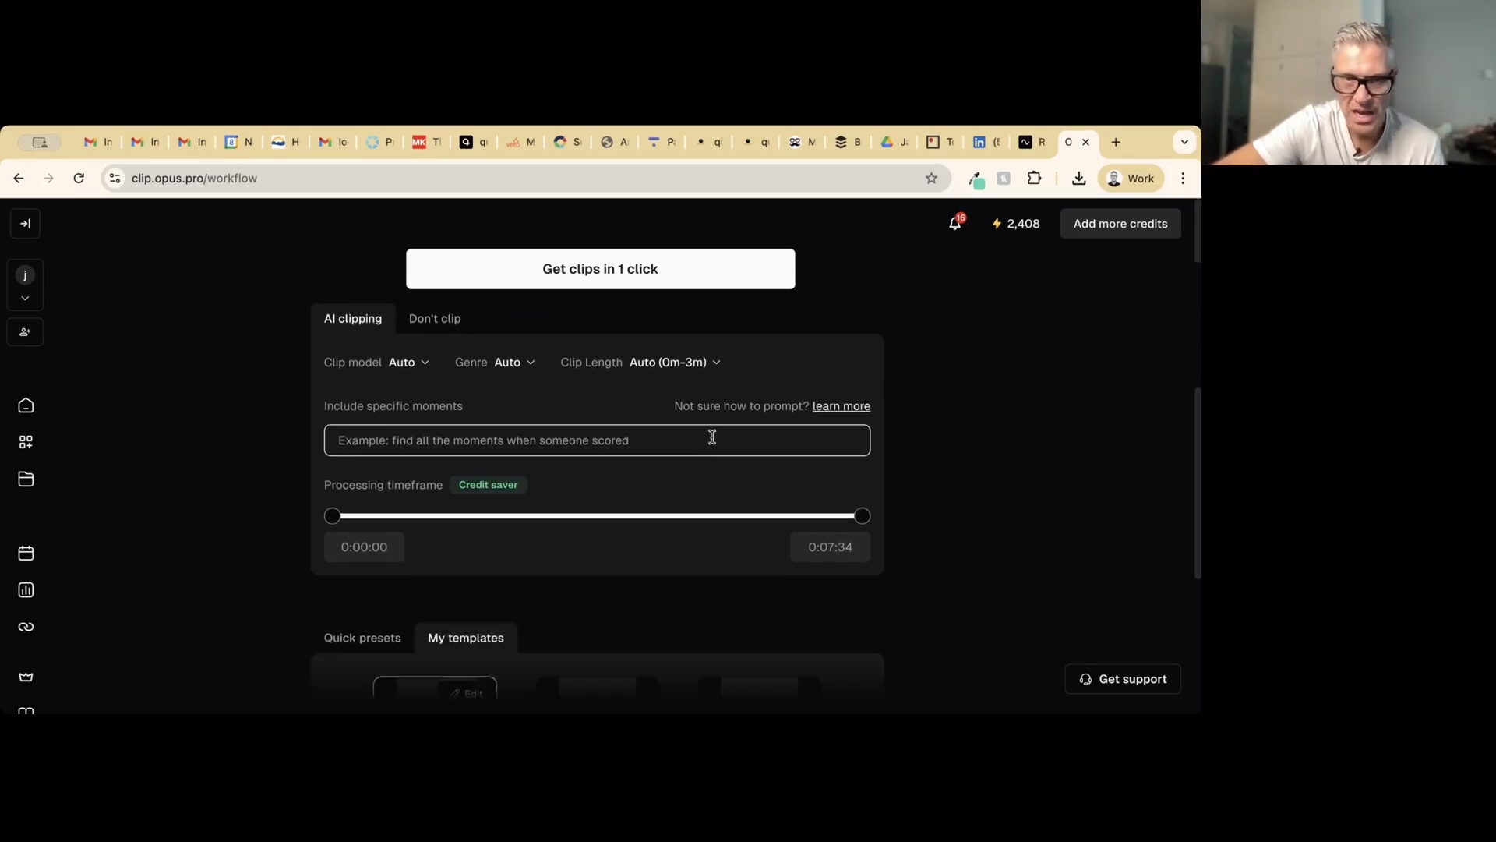
scroll(712, 436, "down", 2)
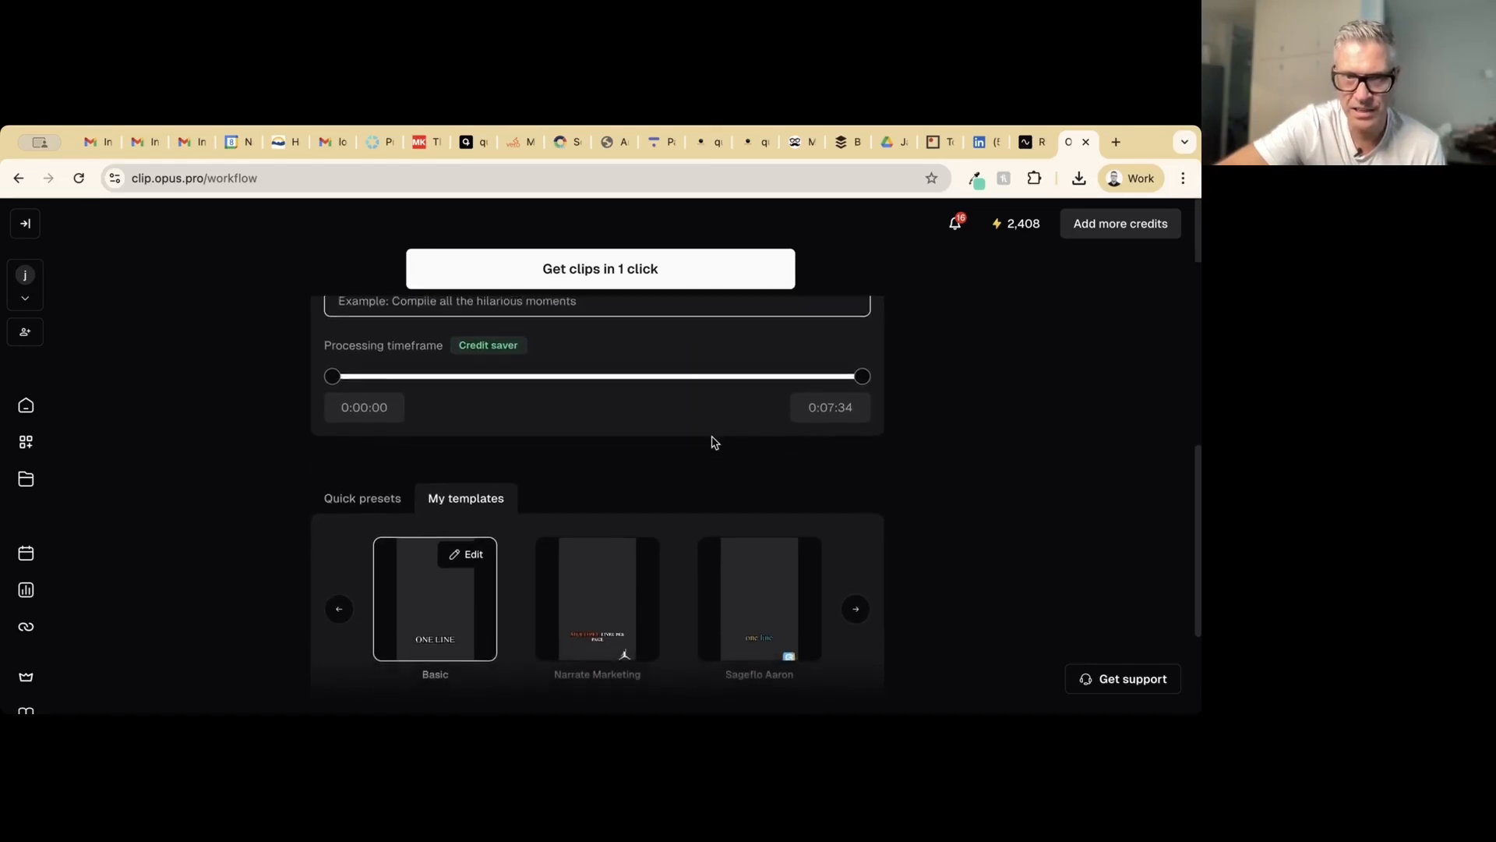
left_click(635, 577)
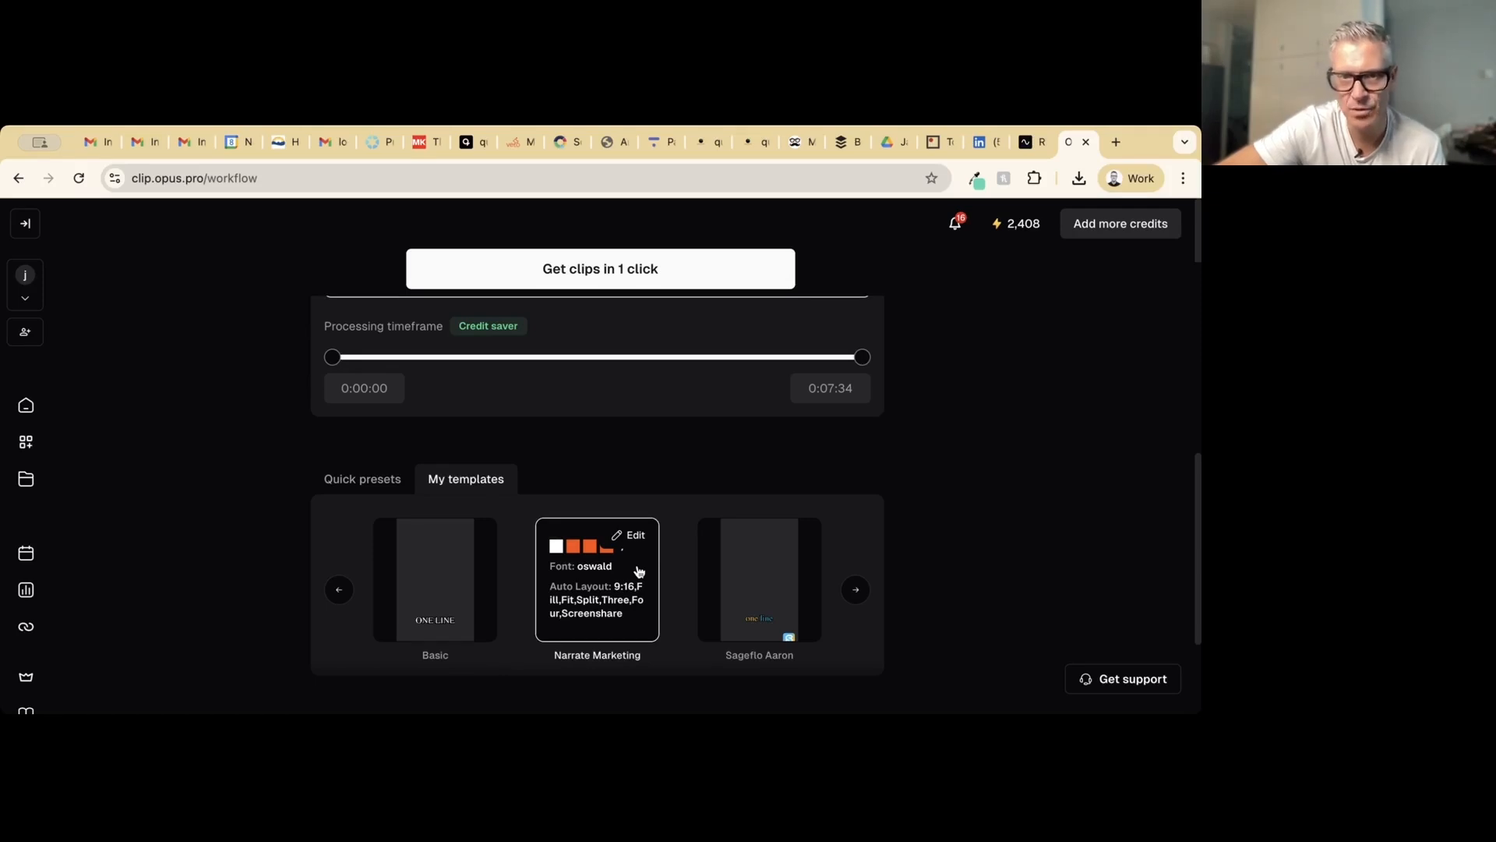
Start generating clips from the uploaded video
scroll(638, 572, "up", 3)
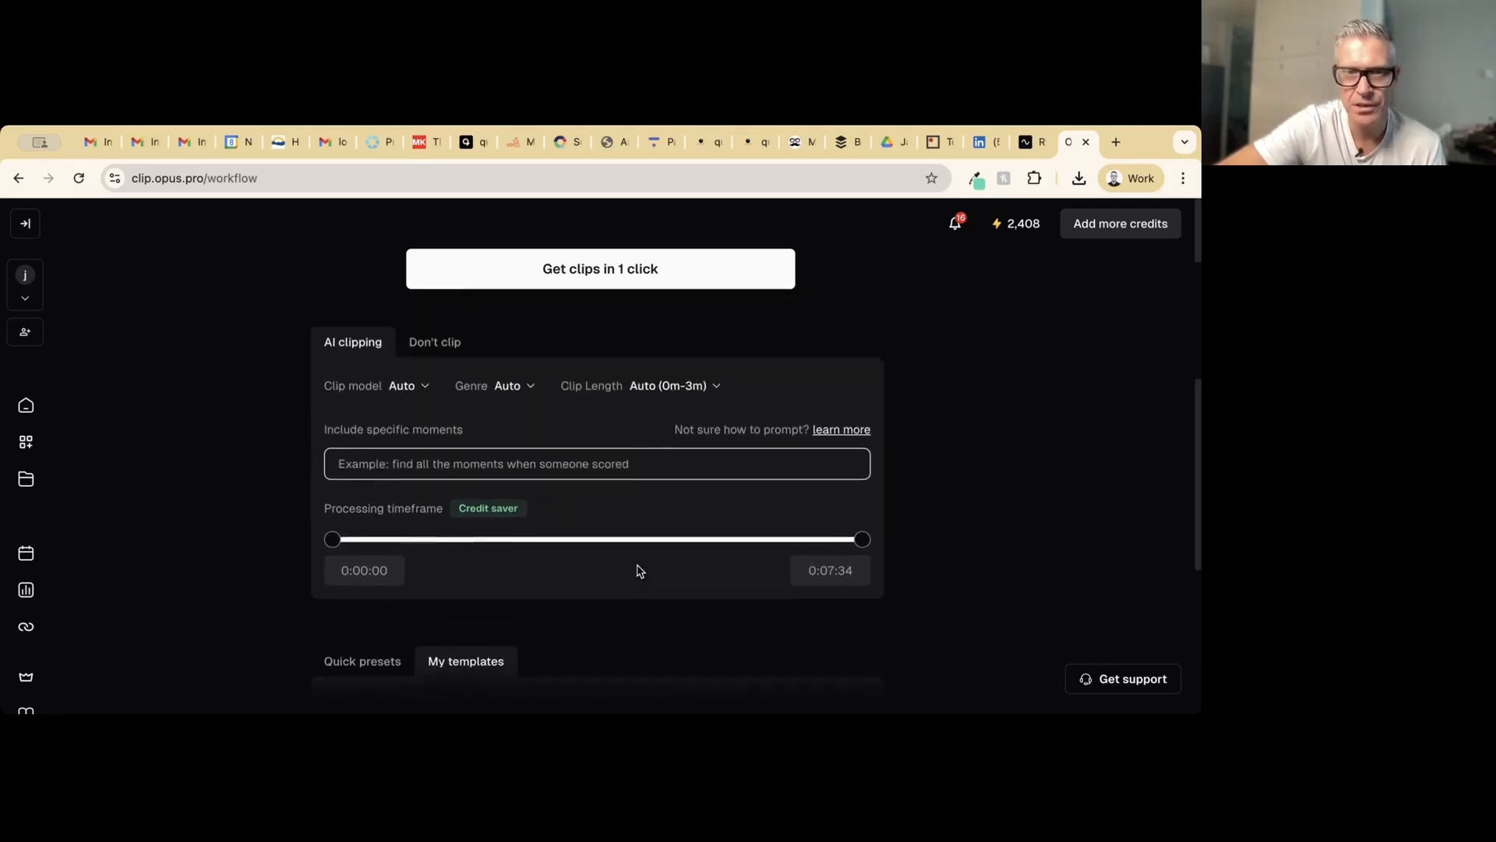
scroll(638, 571, "up", 1)
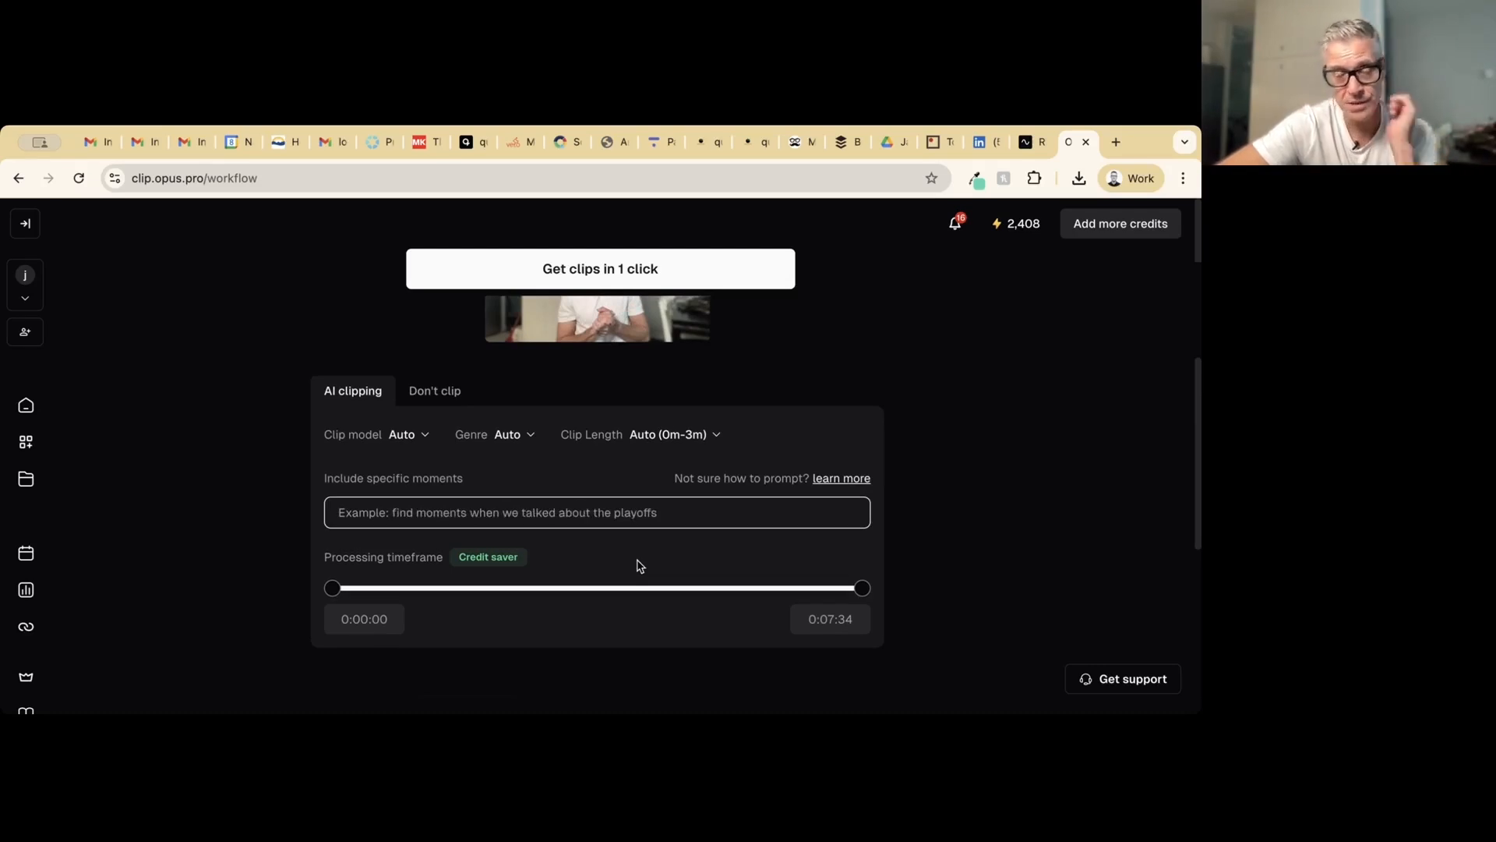
scroll(638, 566, "up", 2)
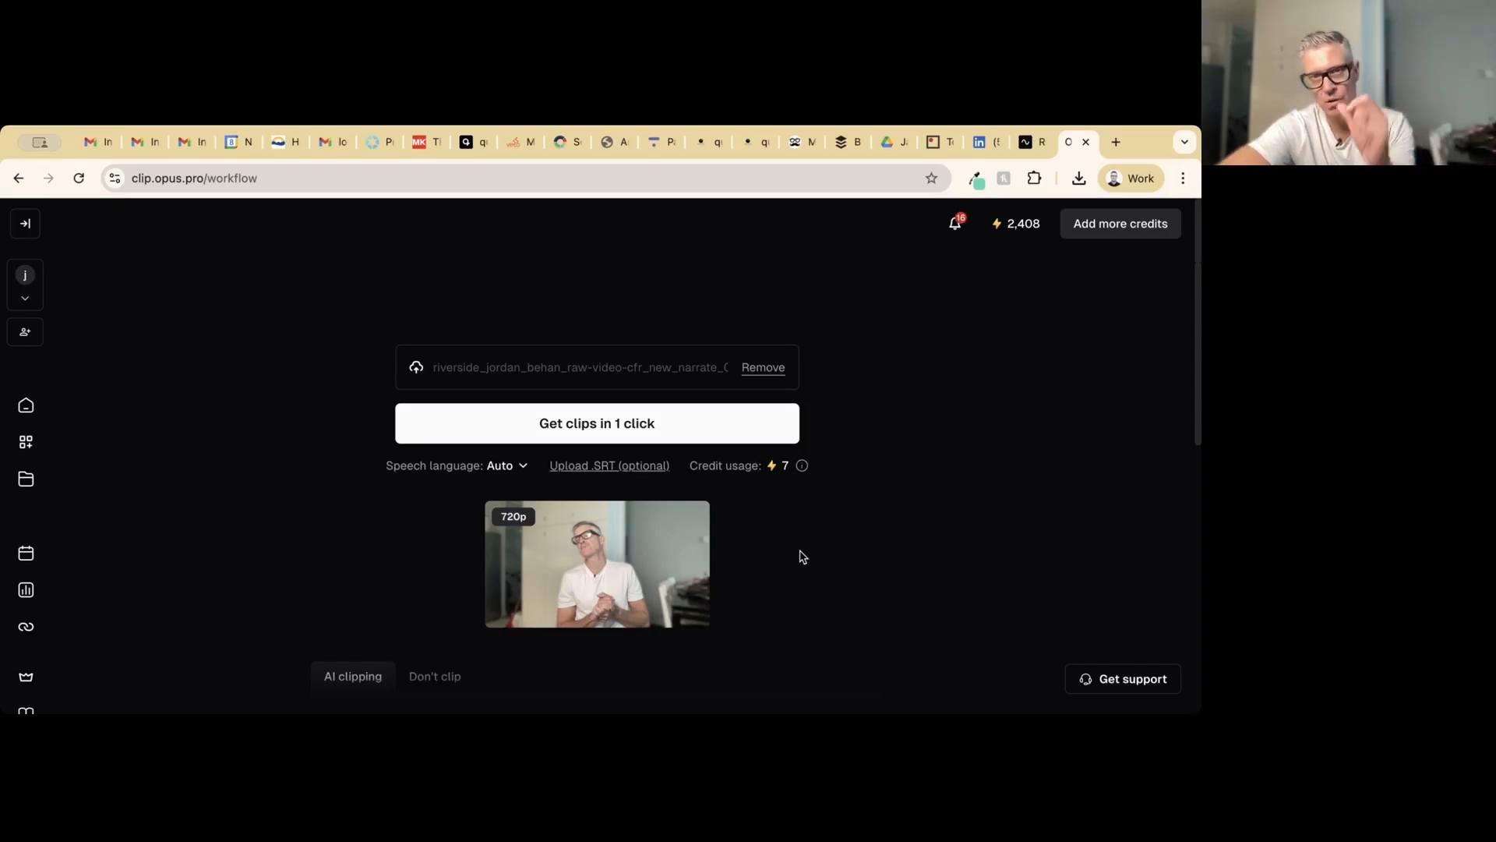
left_click(651, 428)
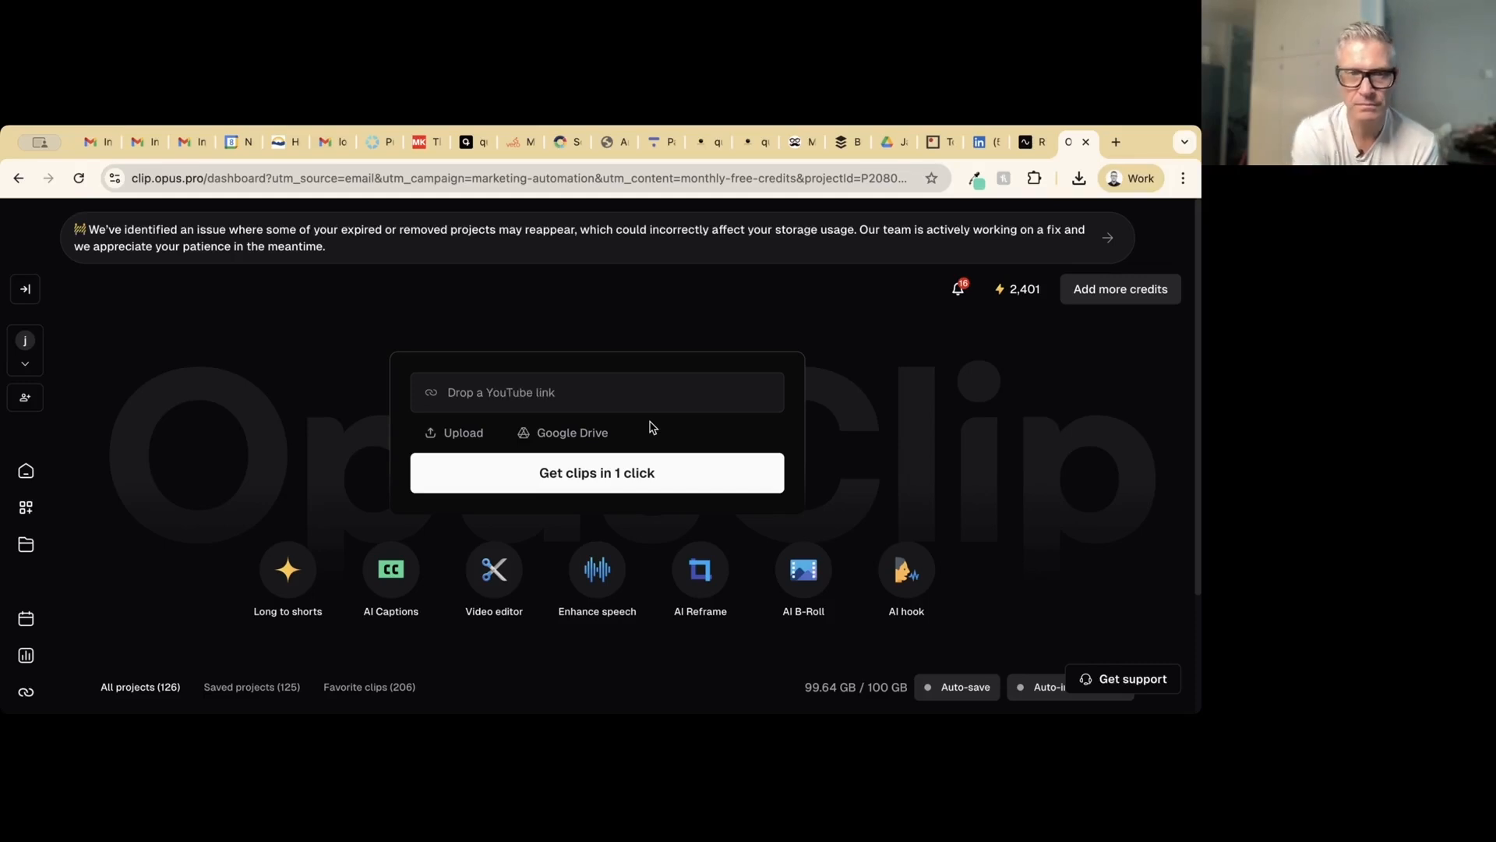
Open the newest project from the dashboard and look through all of its generated clips and their scores
scroll(653, 428, "down", 2)
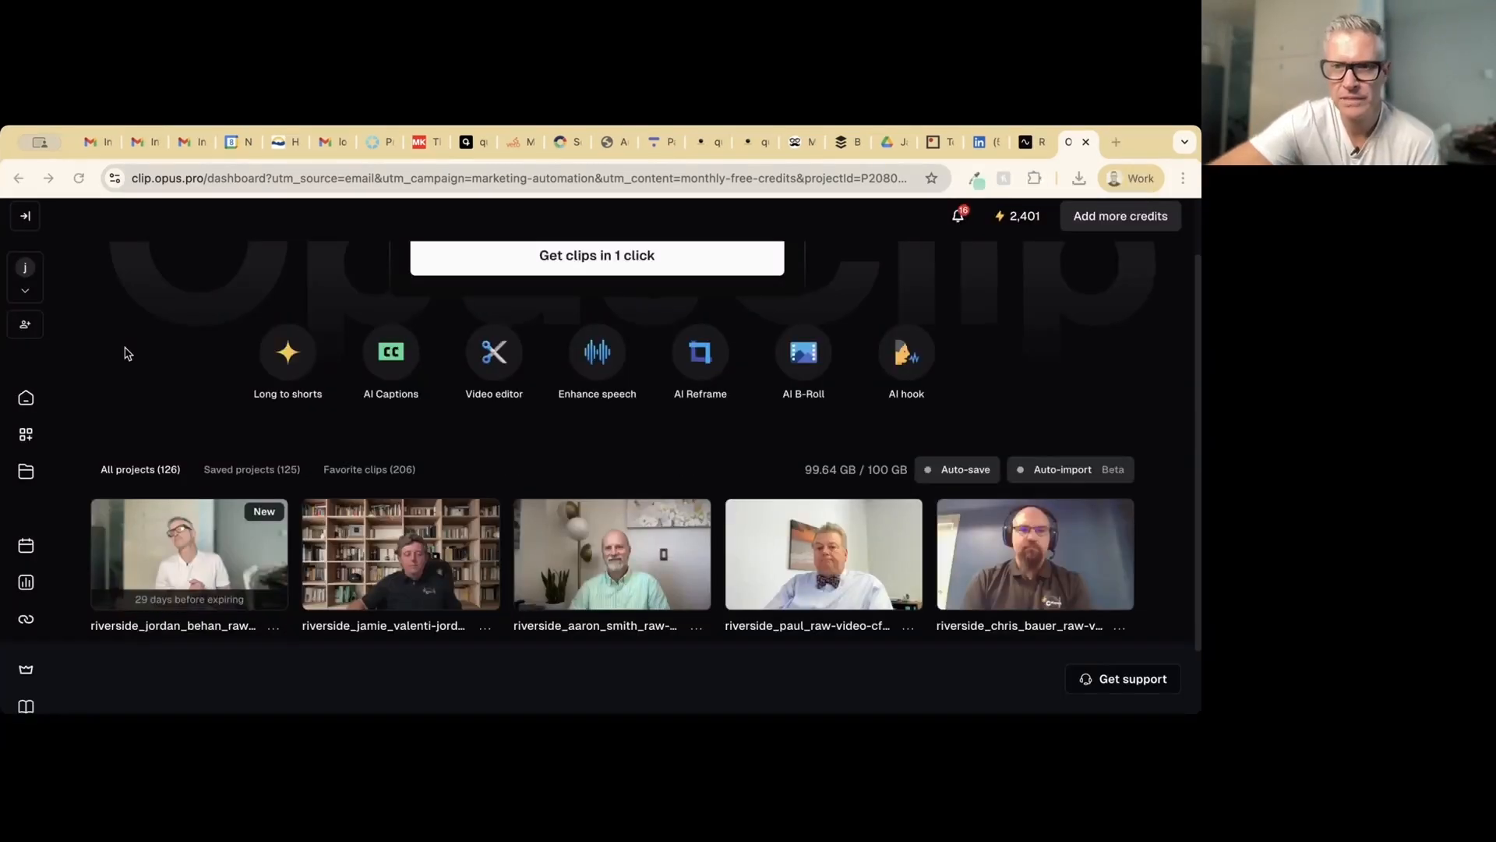
left_click(128, 353)
left_click(167, 549)
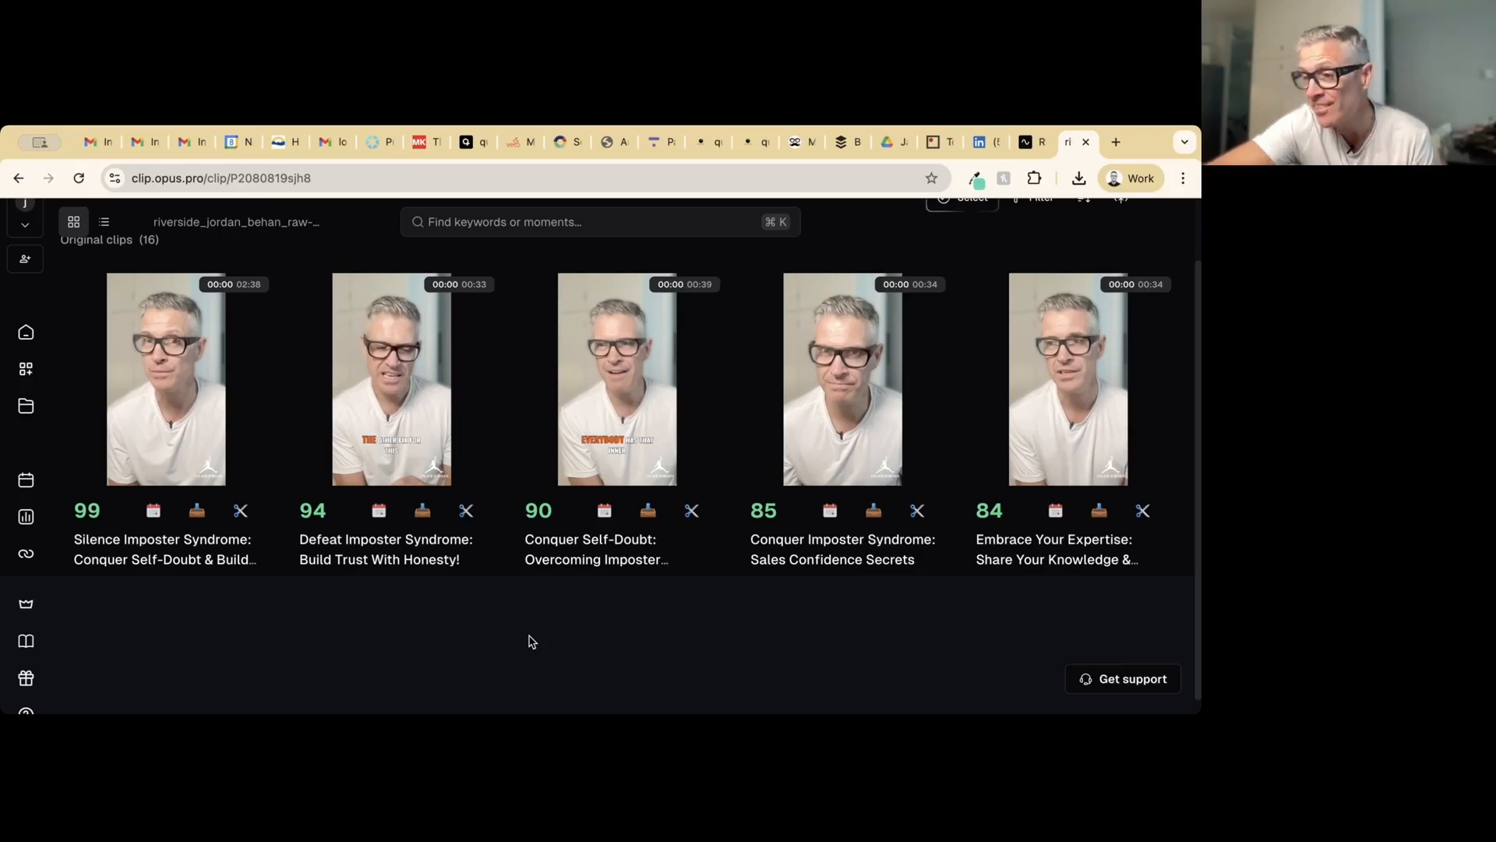
scroll(535, 576, "down", 3)
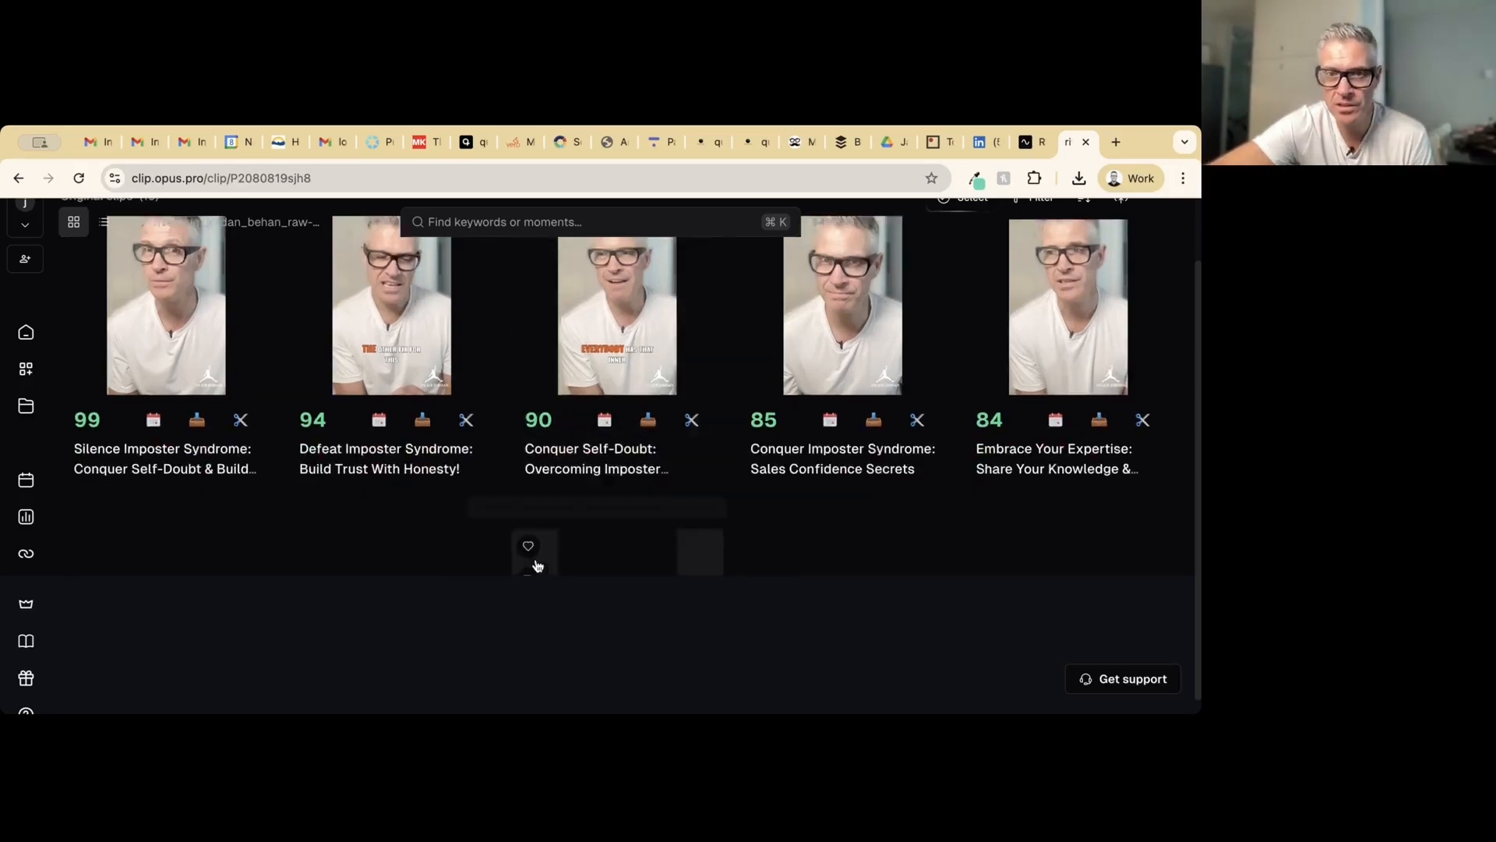
scroll(537, 565, "down", 5)
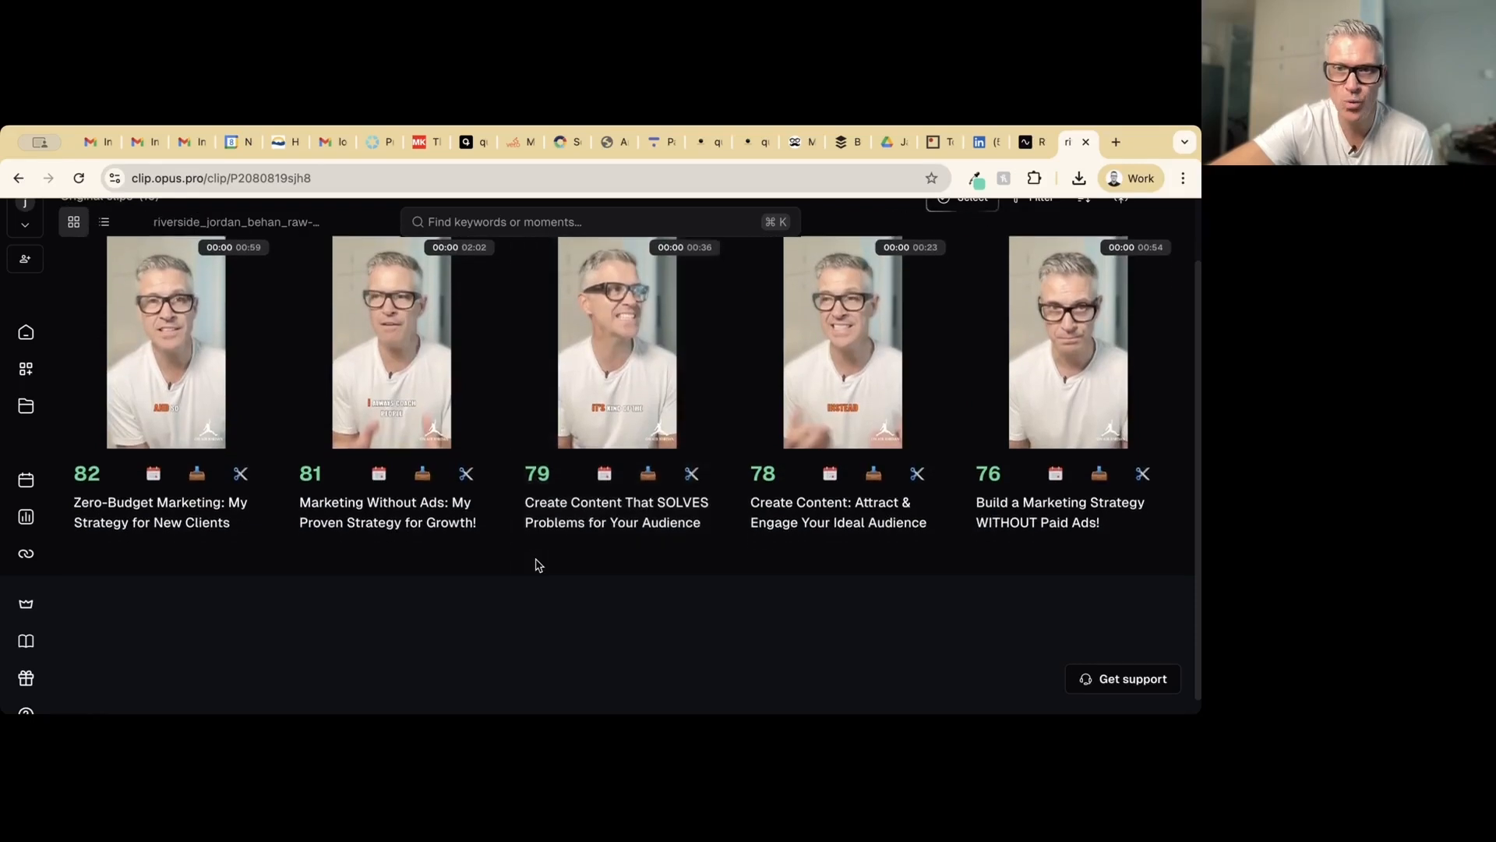
scroll(537, 566, "down", 5)
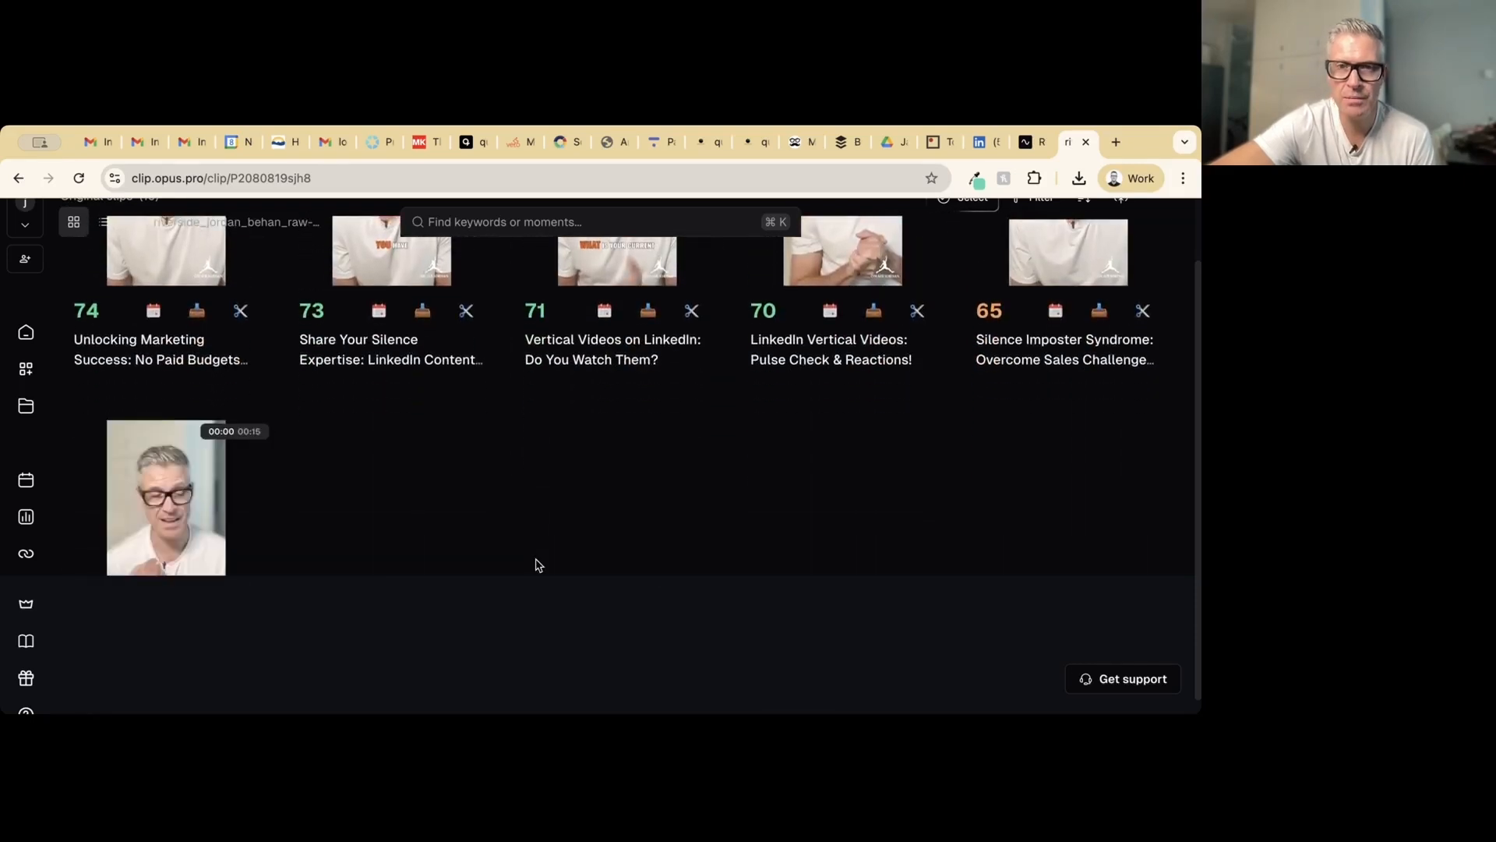
scroll(537, 566, "up", 15)
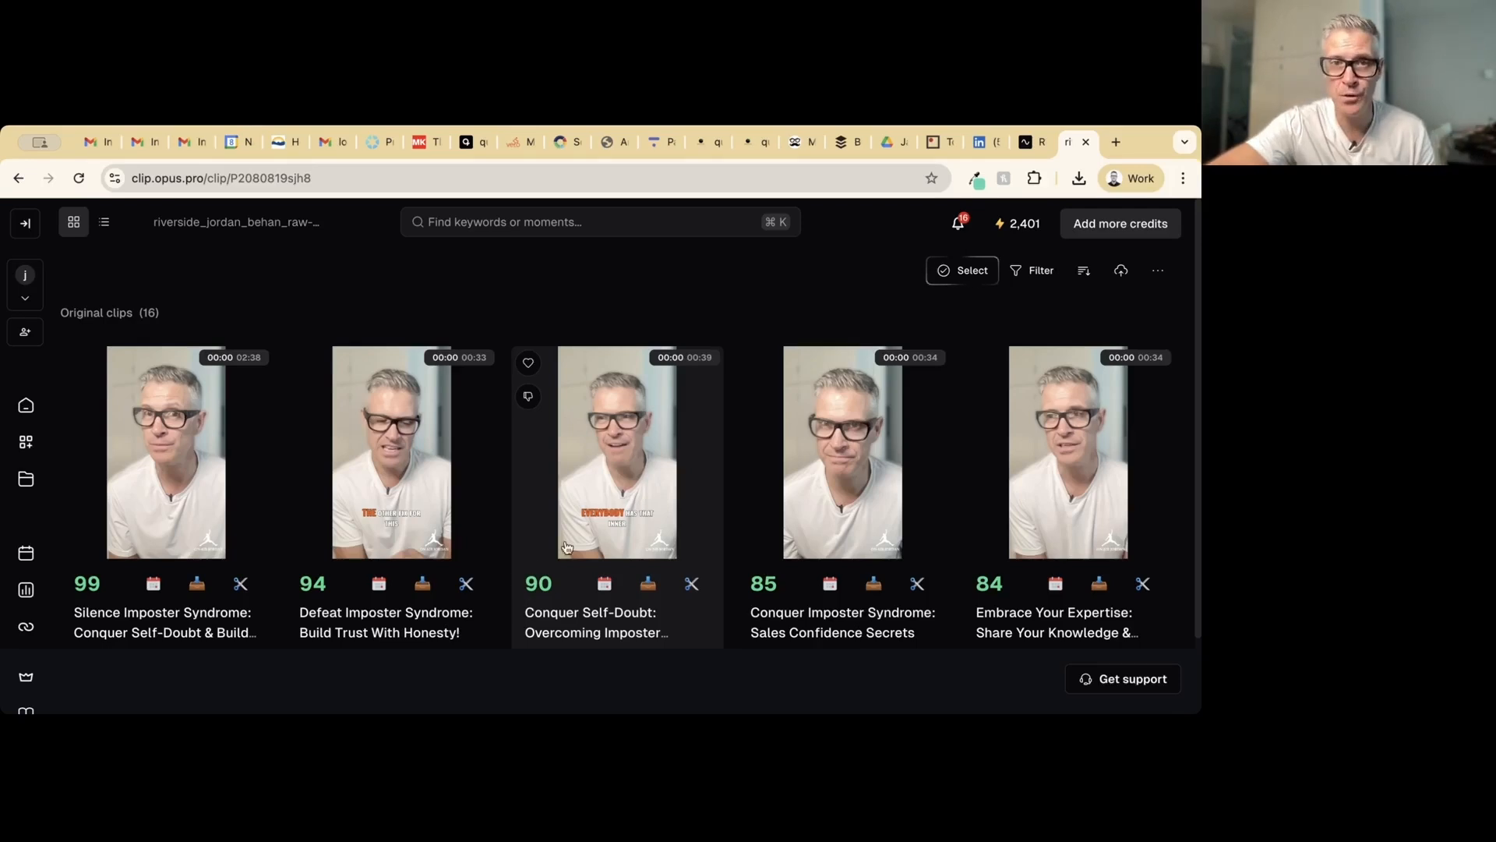
Open the last clip, "LinkedIn Vertical Videos: Form and Function Explained", for editing
scroll(575, 518, "down", 5)
scroll(575, 517, "down", 10)
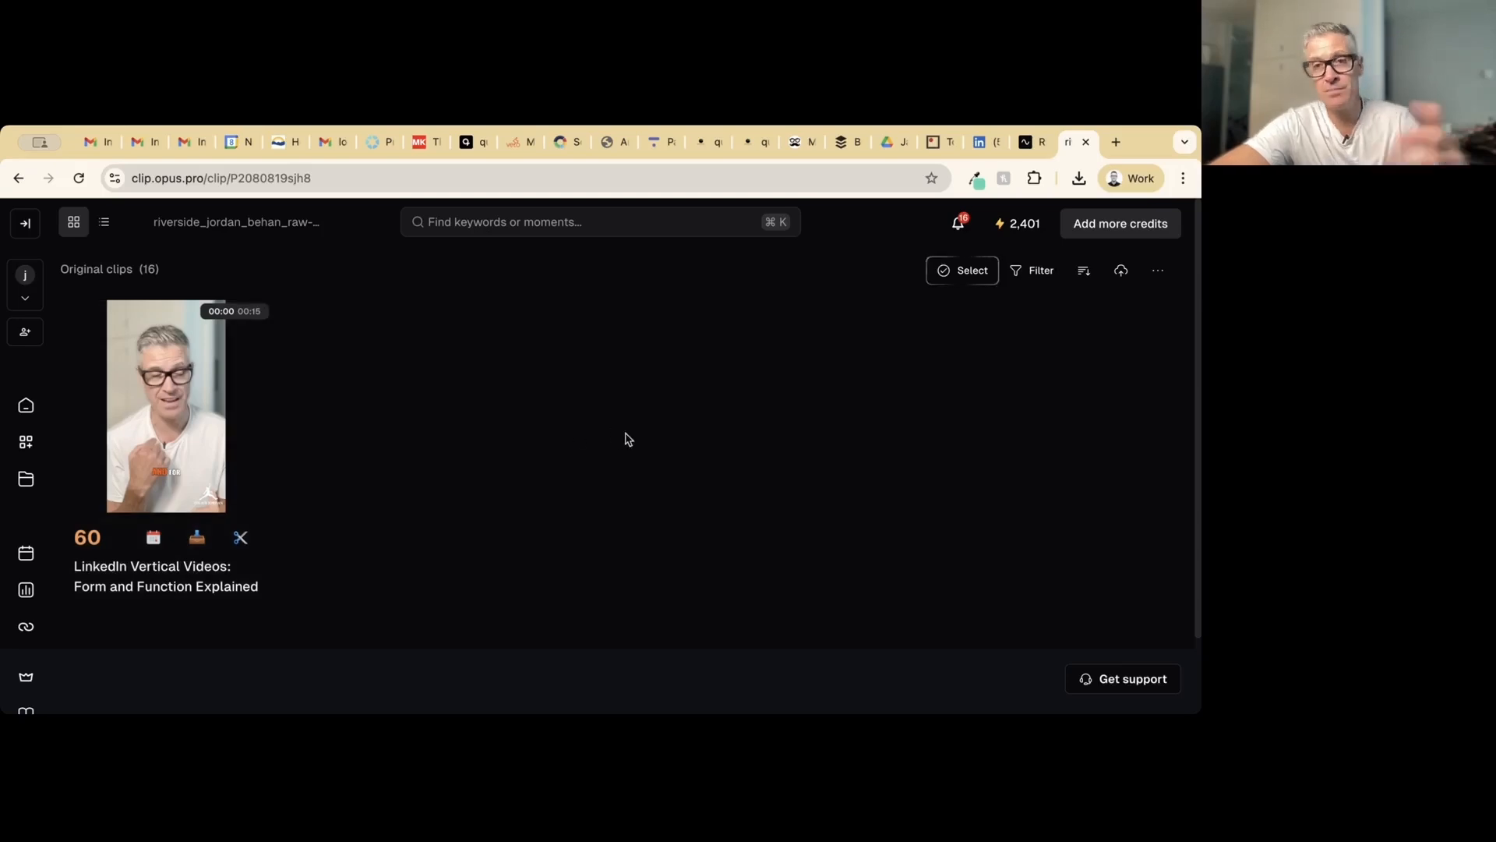
left_click(178, 583)
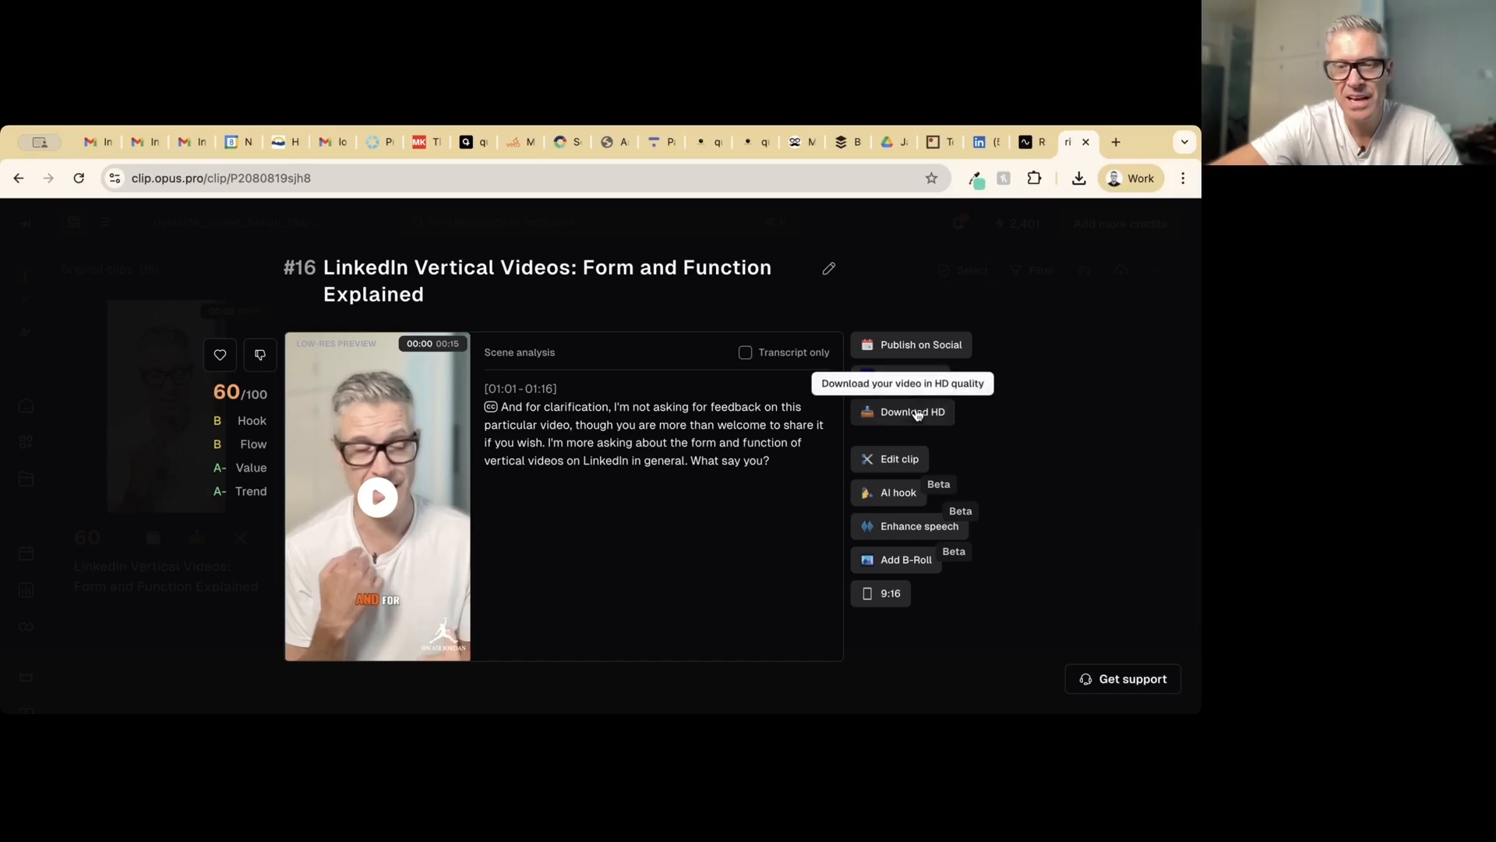
left_click(894, 458)
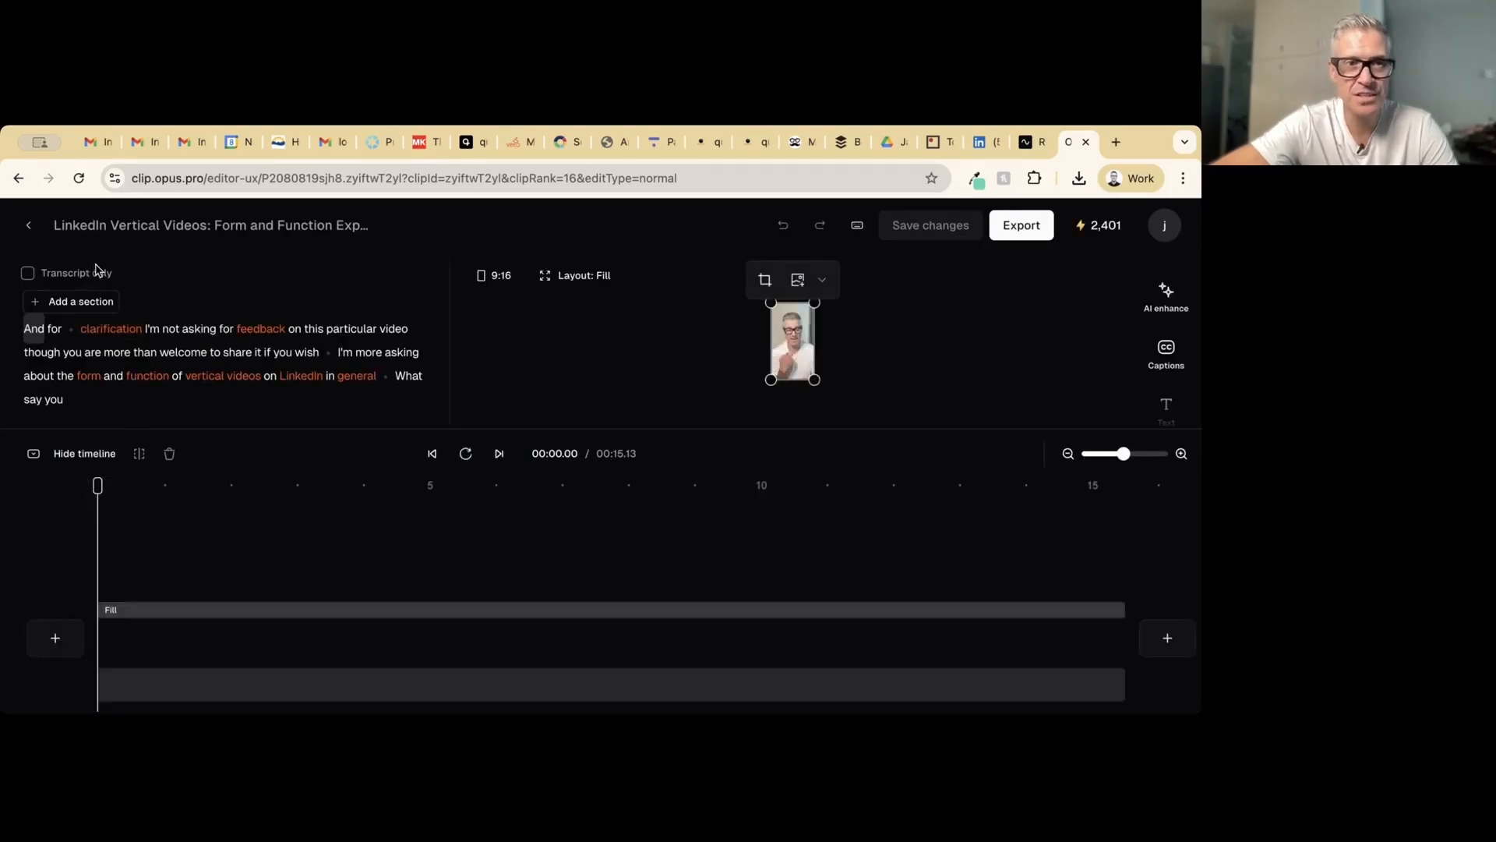
Look through the full transcript offered for adding a section, close it without adding anything, and return to the clip list
left_click(76, 301)
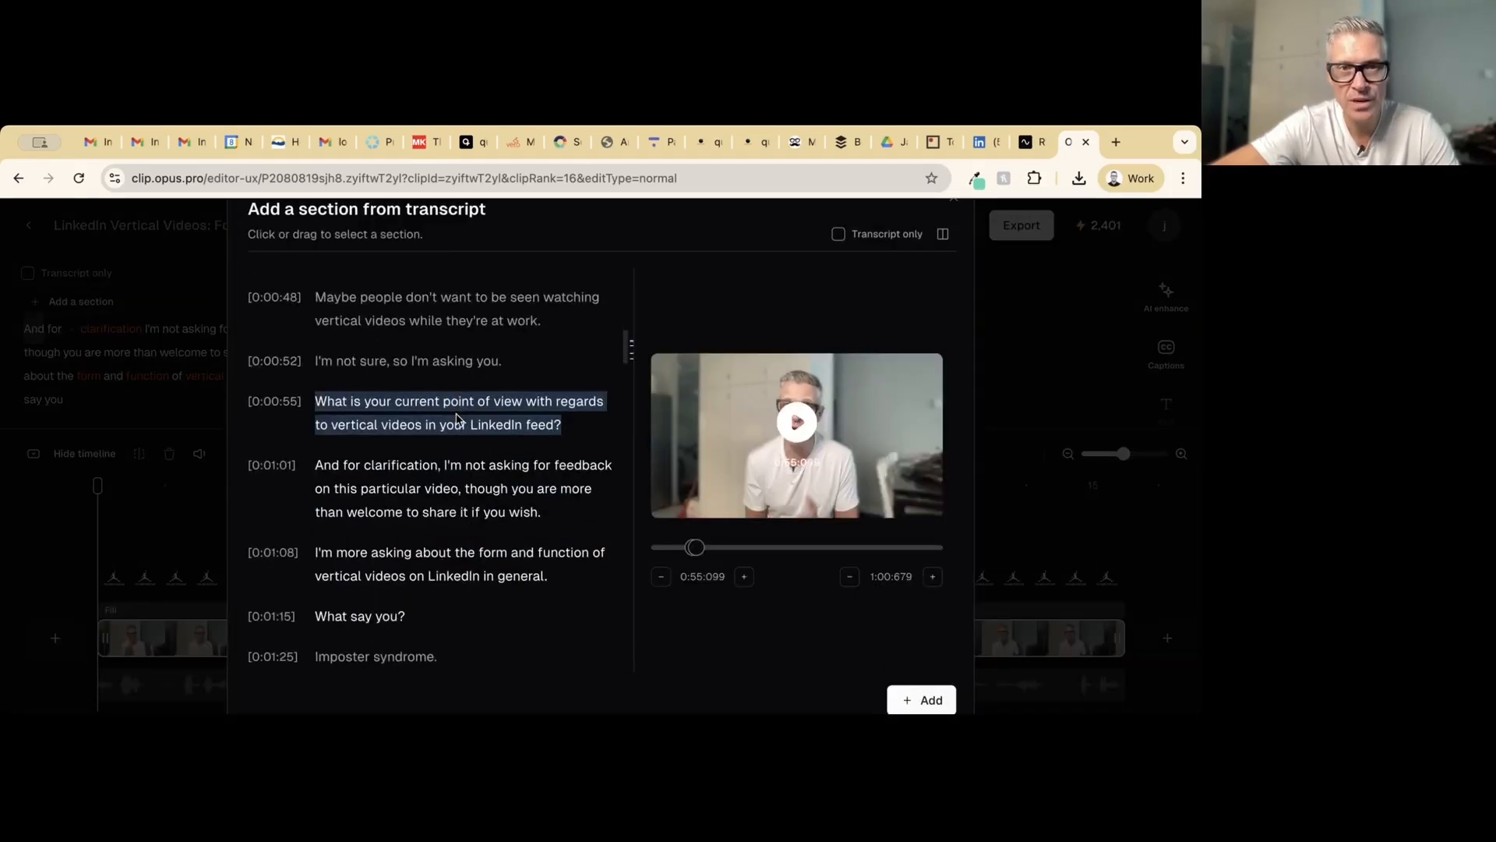
scroll(455, 419, "down", 15)
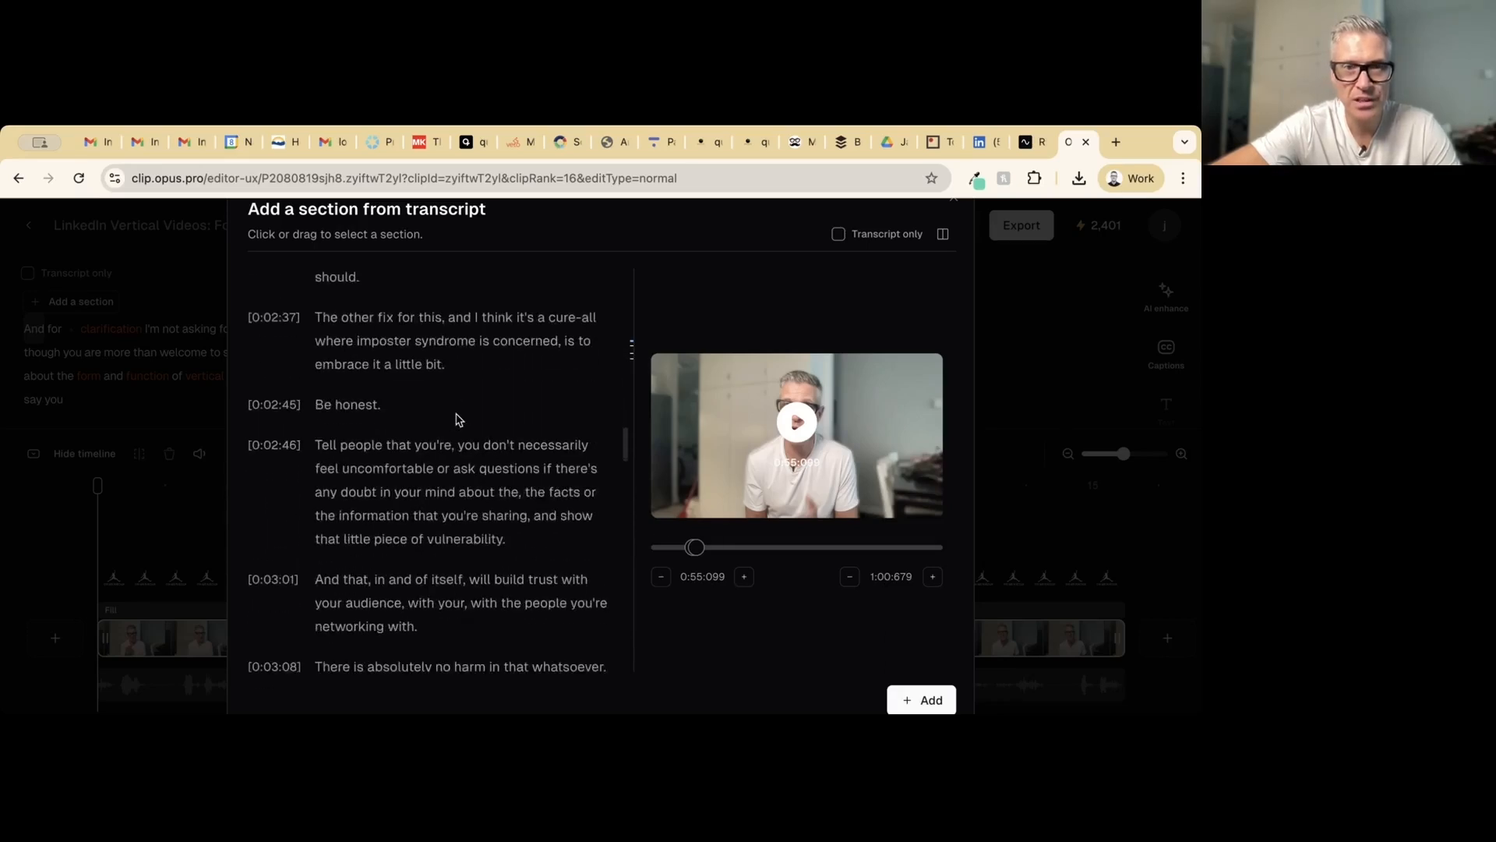
scroll(456, 418, "down", 20)
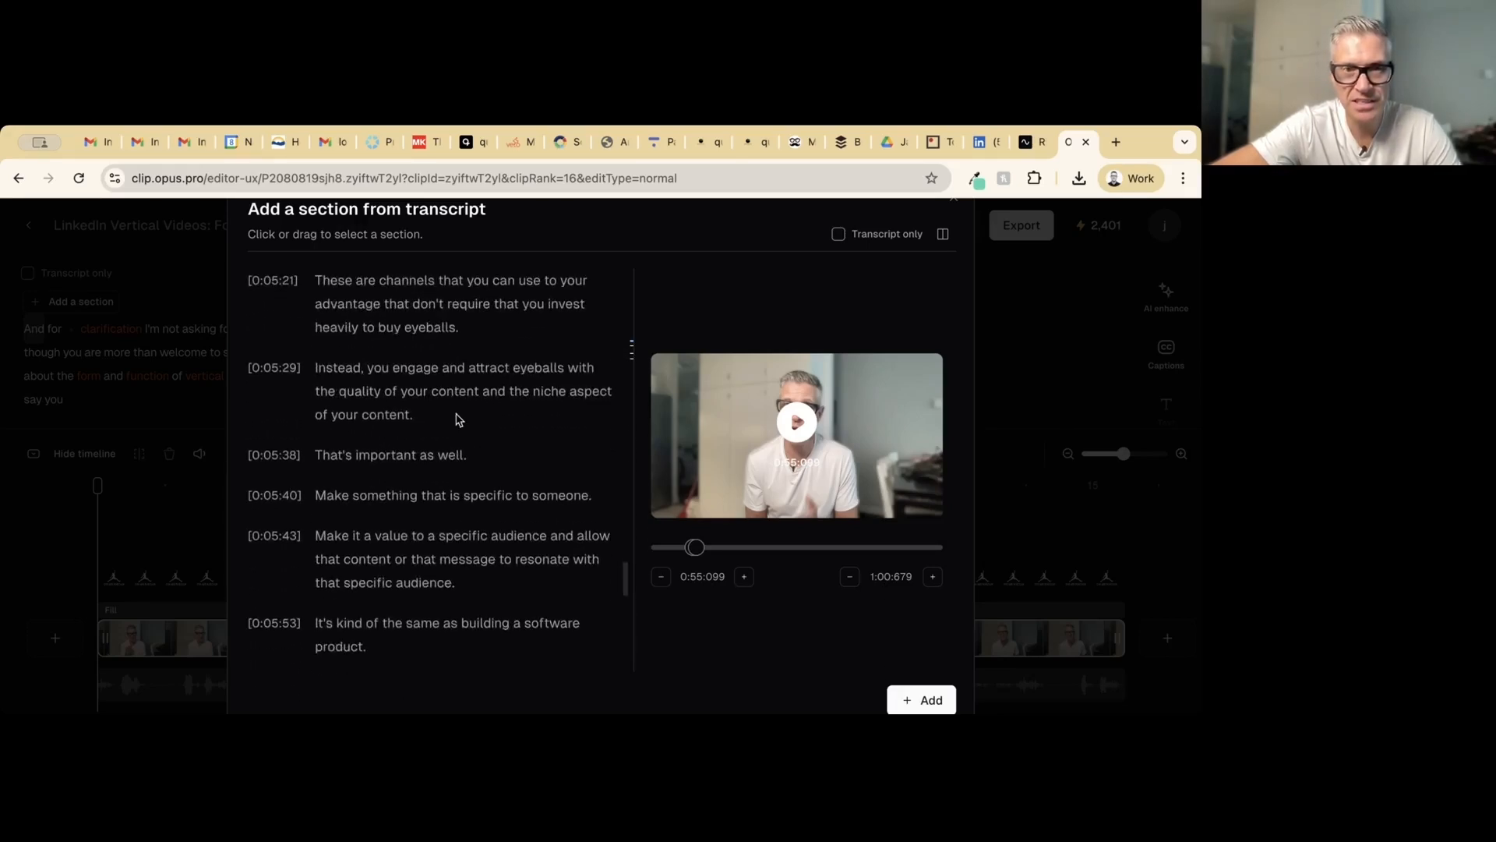
scroll(456, 418, "down", 10)
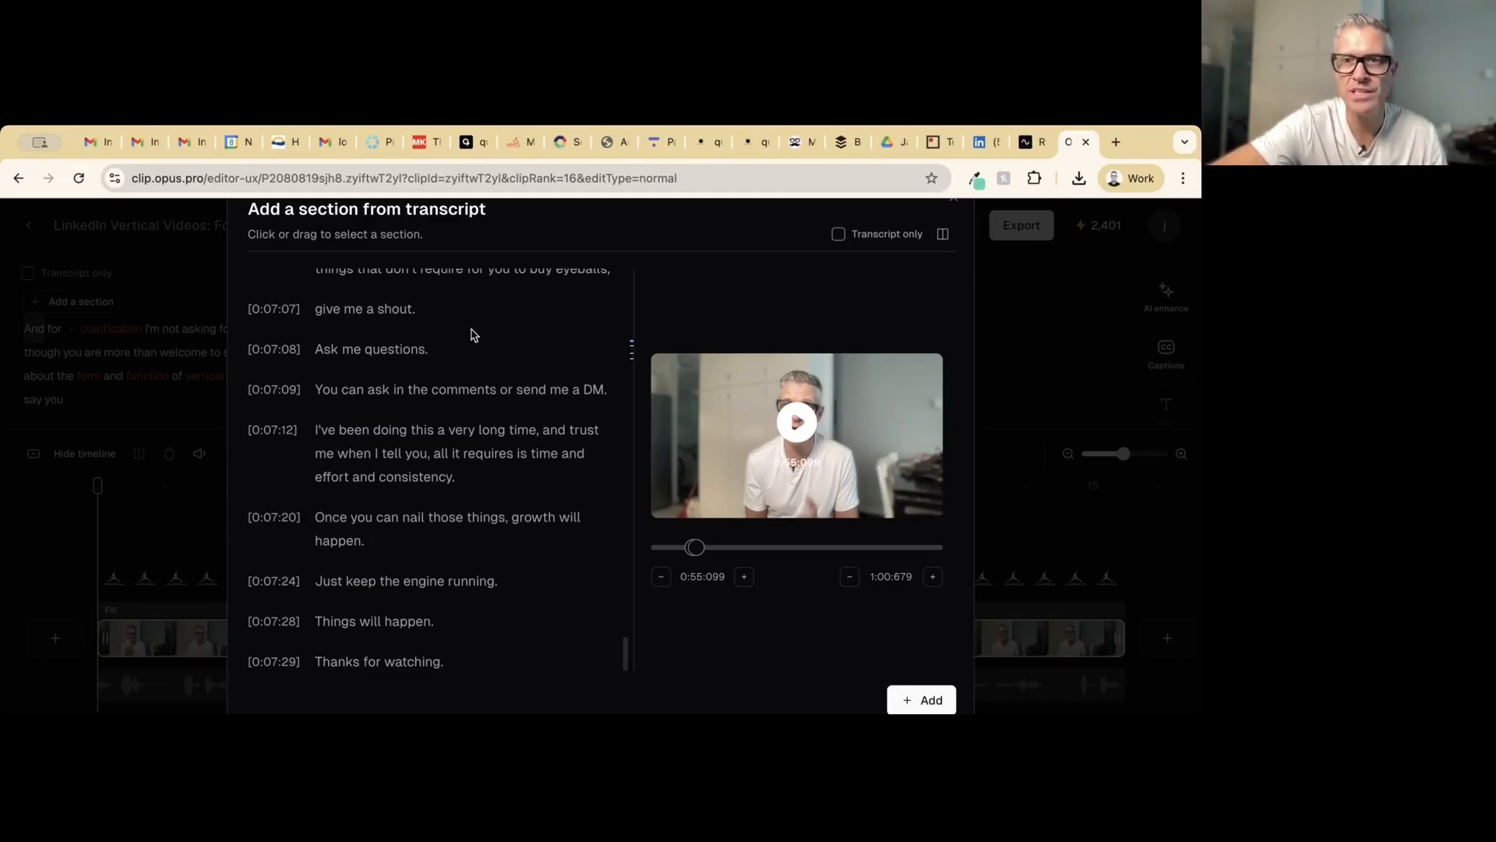
scroll(472, 335, "up", 3)
left_click(194, 284)
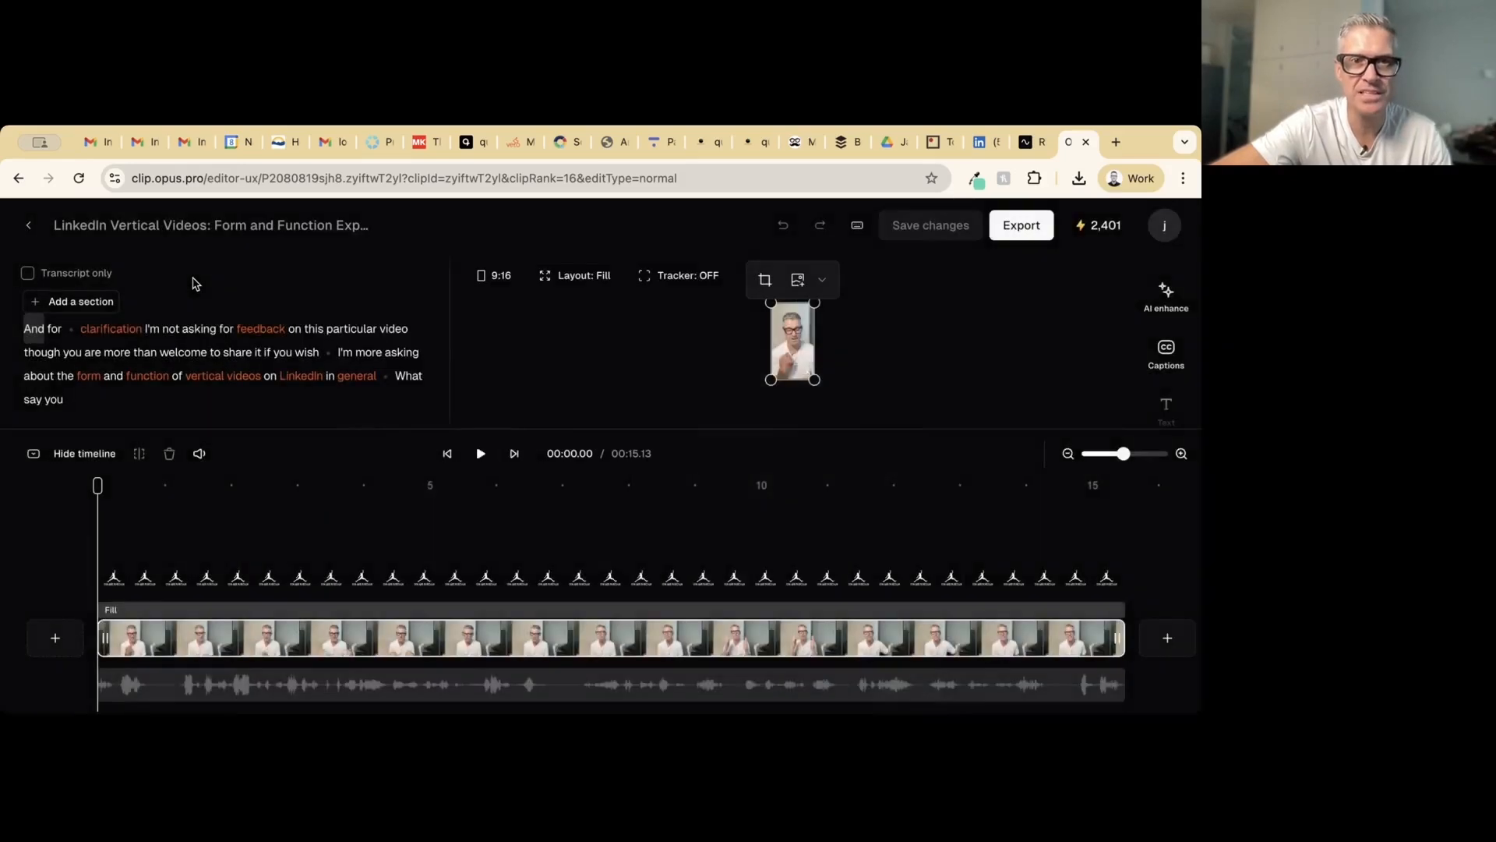
left_click(29, 226)
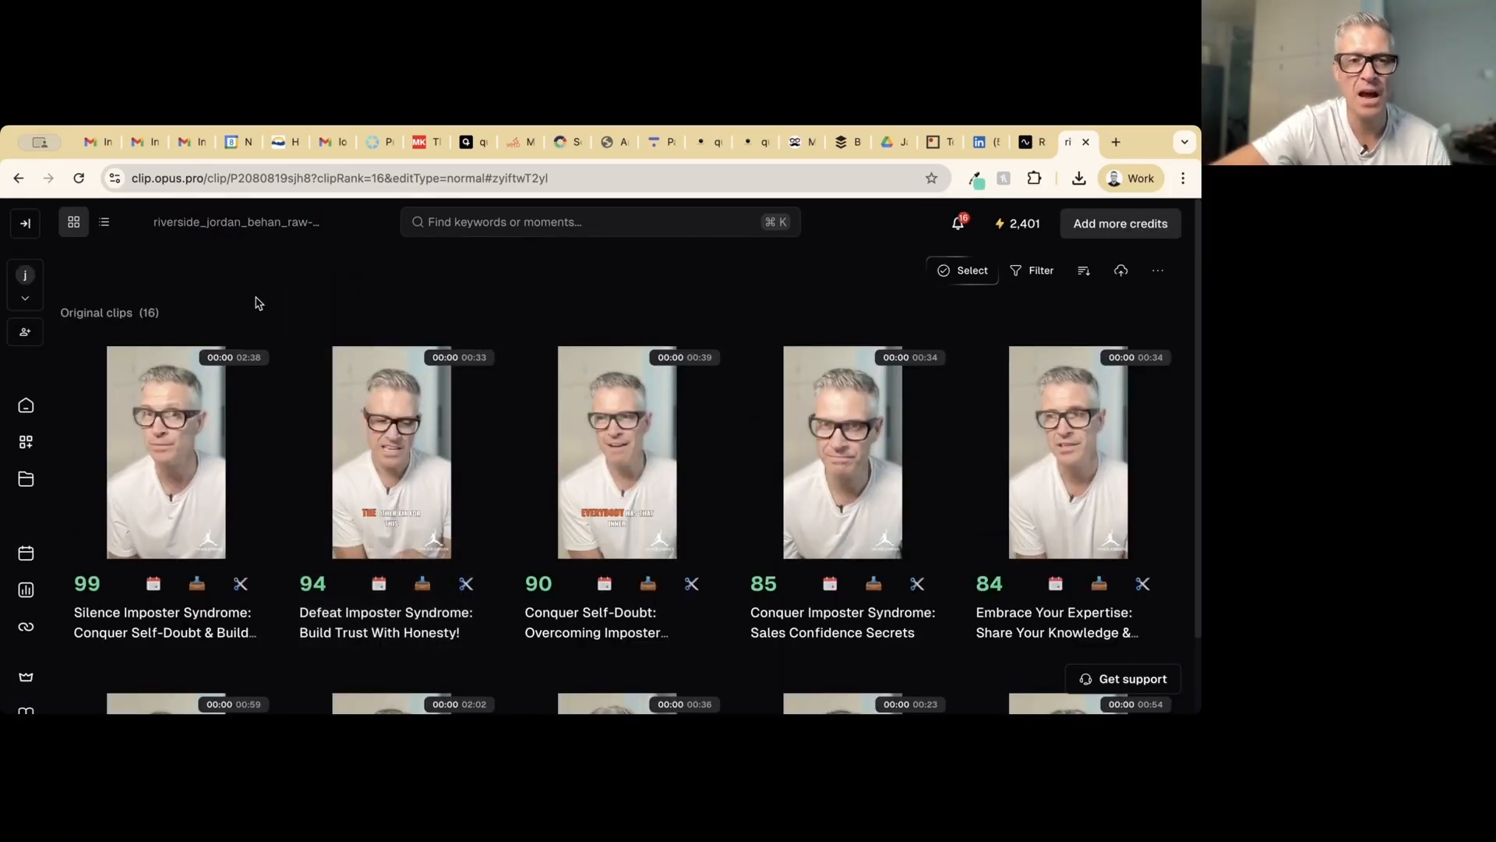
Open the details of the clip "Silence Imposter Syndrome: Conquer Self-Doubt & Build Trust" and read its scene analysis
mouse_move(97, 584)
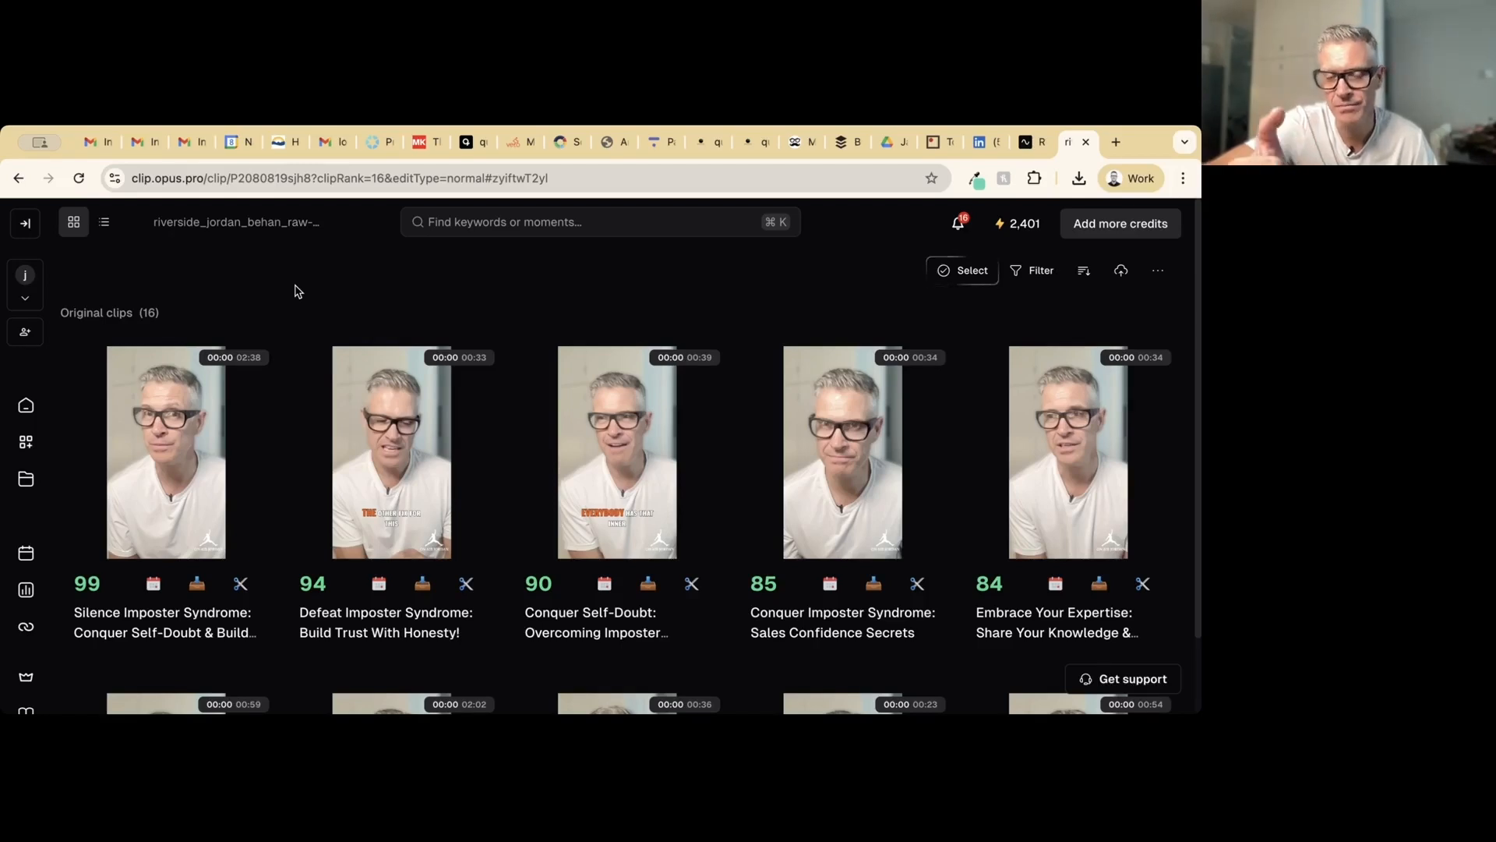
left_click(185, 623)
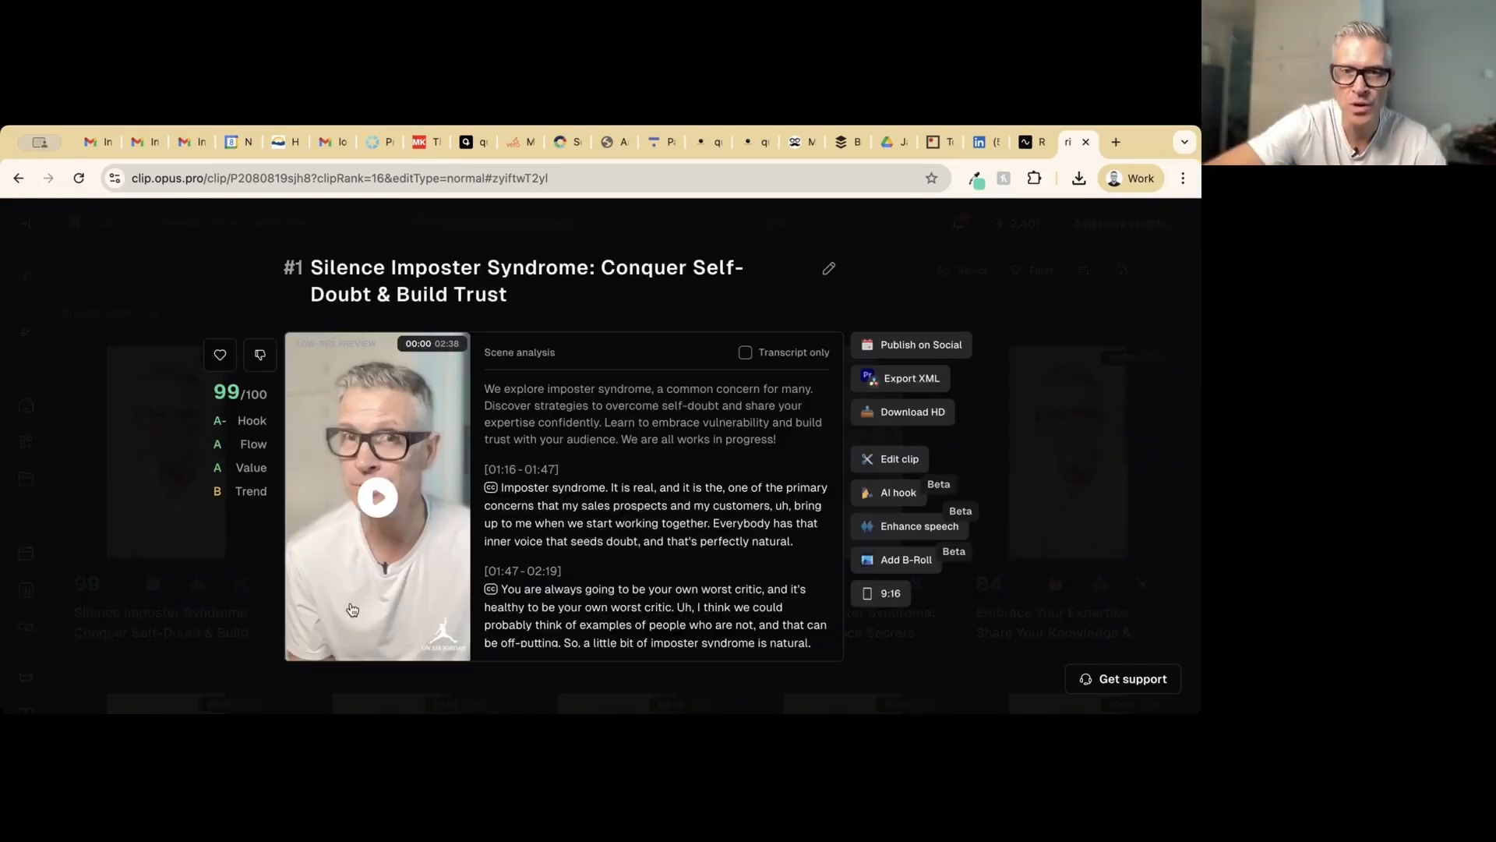
scroll(583, 468, "down", 1)
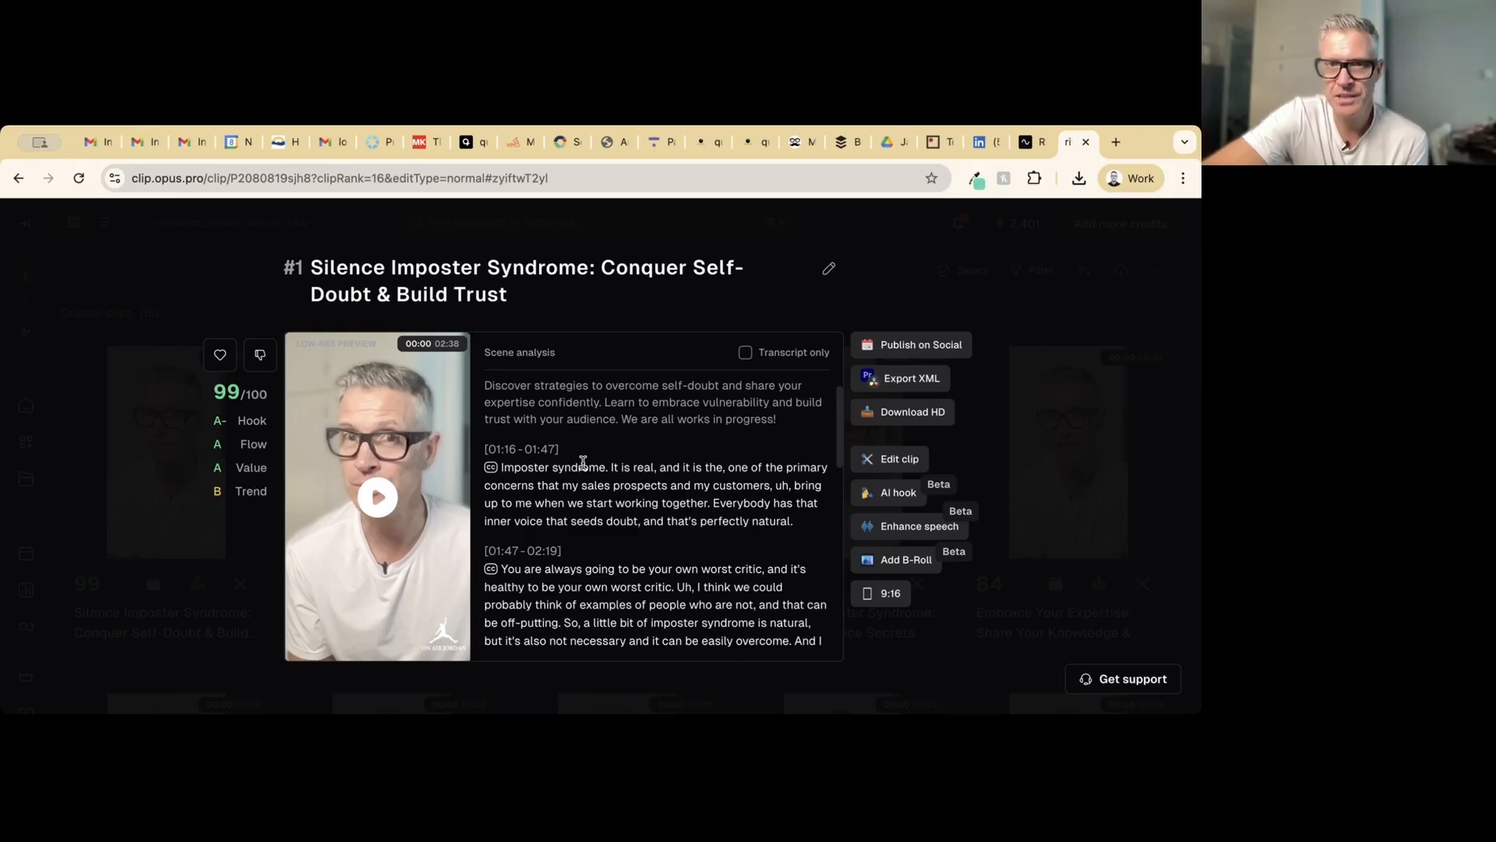
scroll(594, 459, "down", 1)
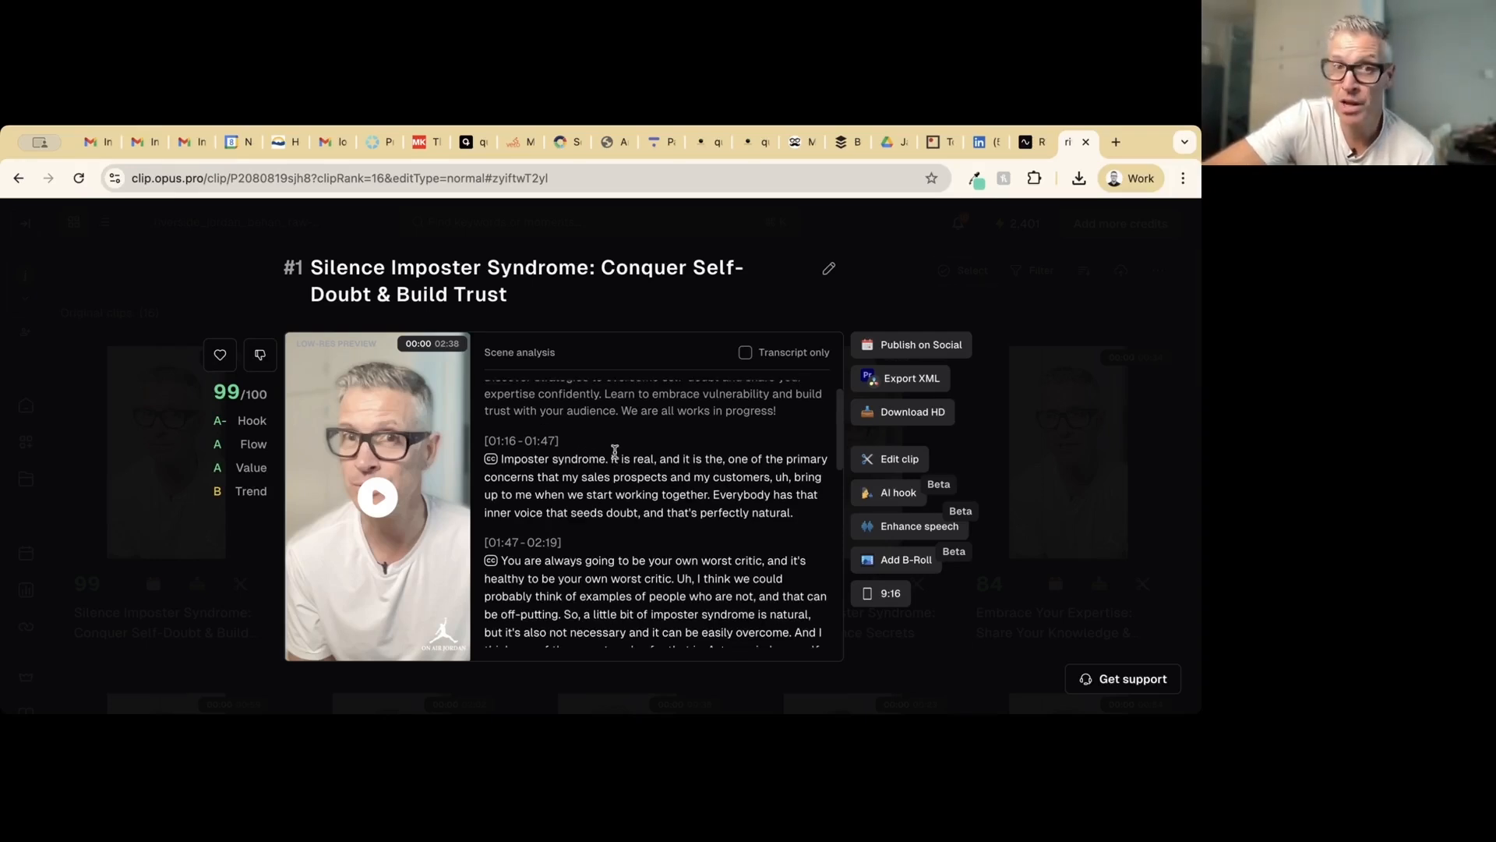
scroll(615, 451, "down", 1)
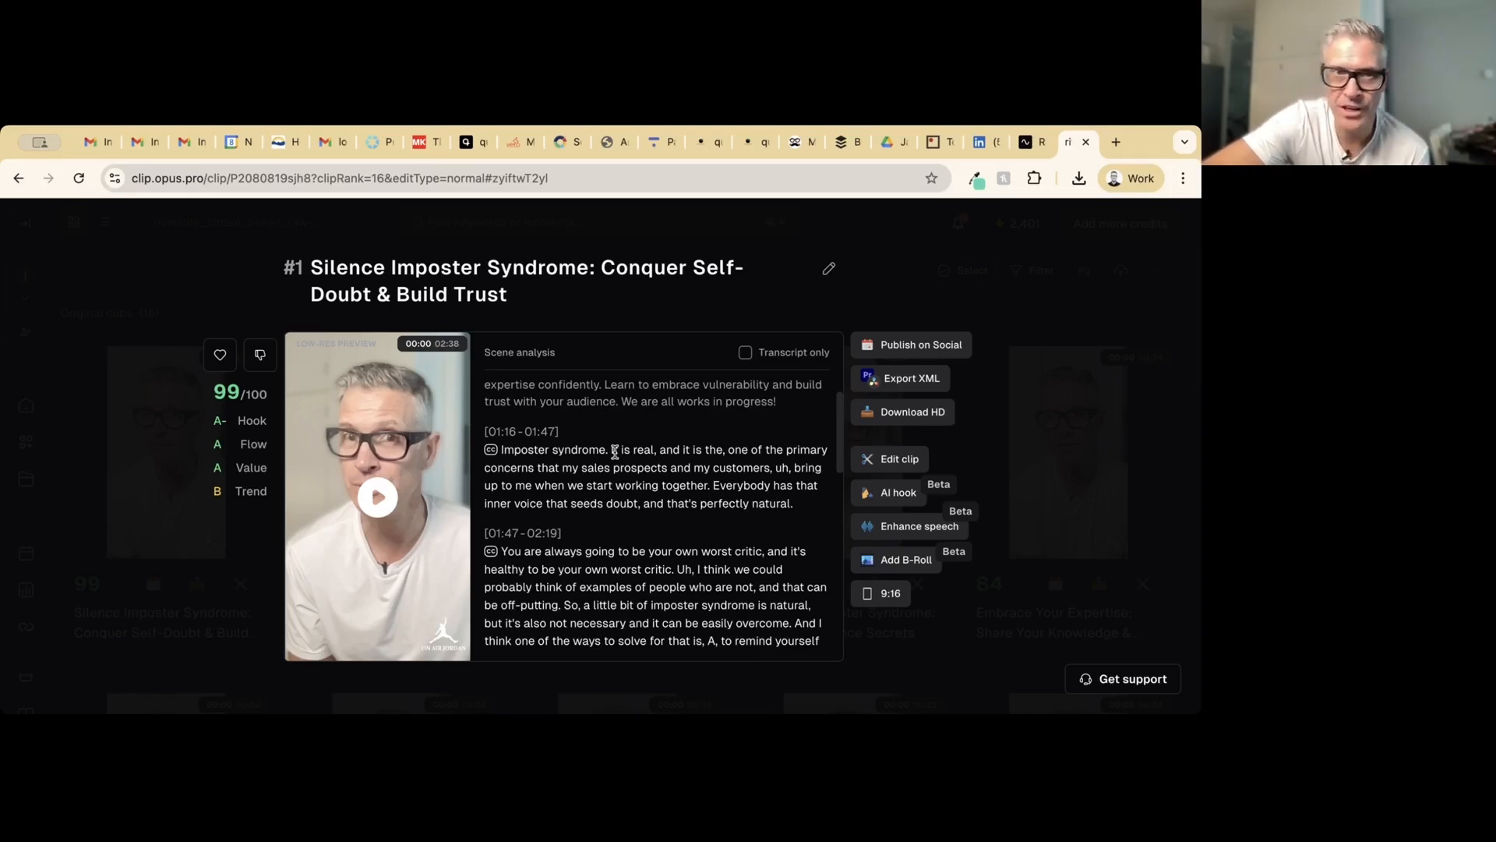
Read further in the clip's scene analysis and play the first 12 seconds of its preview
scroll(615, 451, "up", 1)
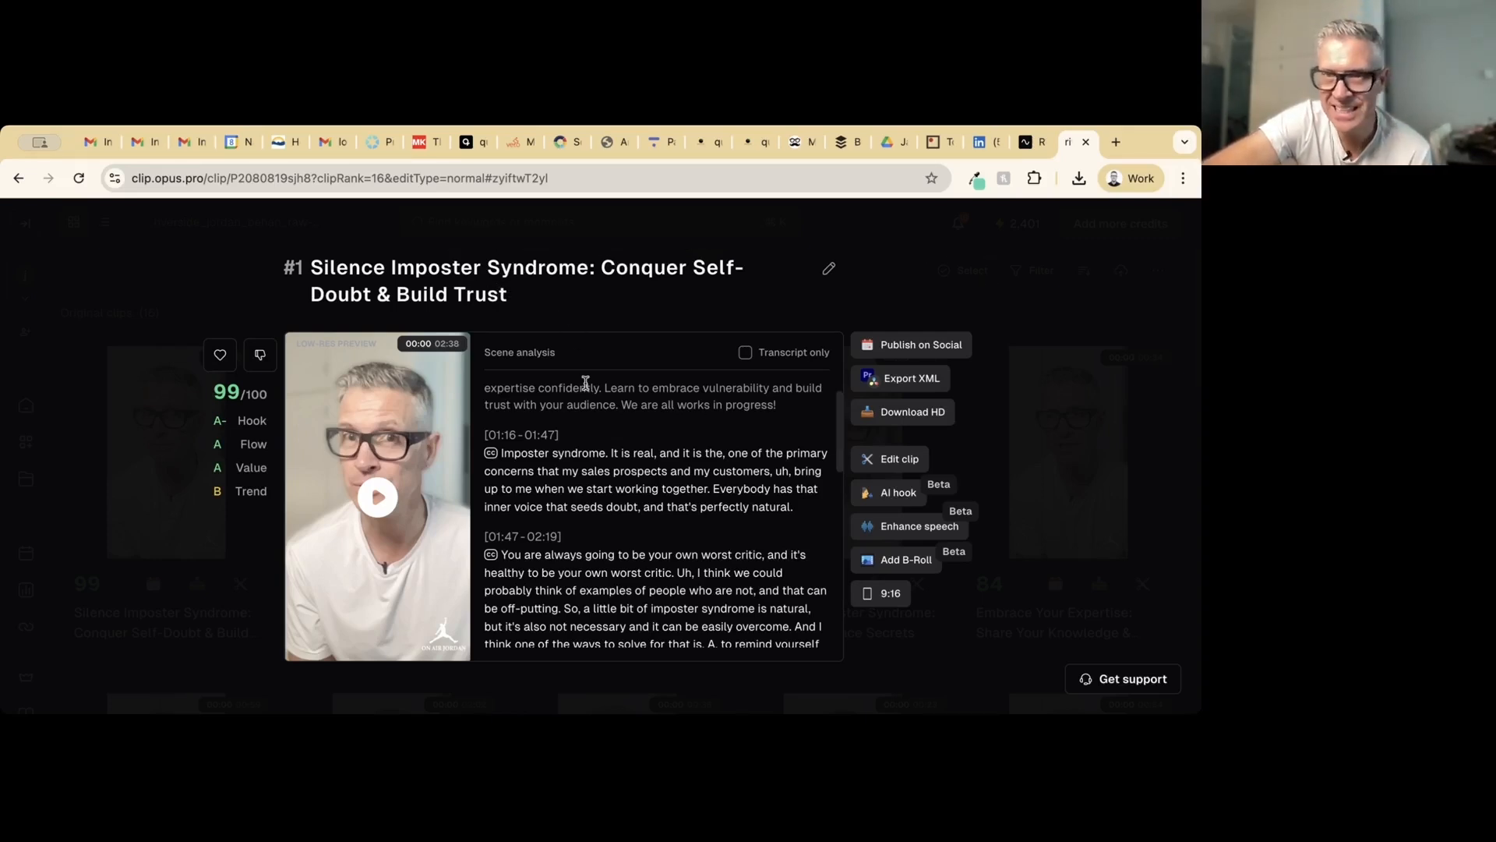
scroll(586, 383, "down", 2)
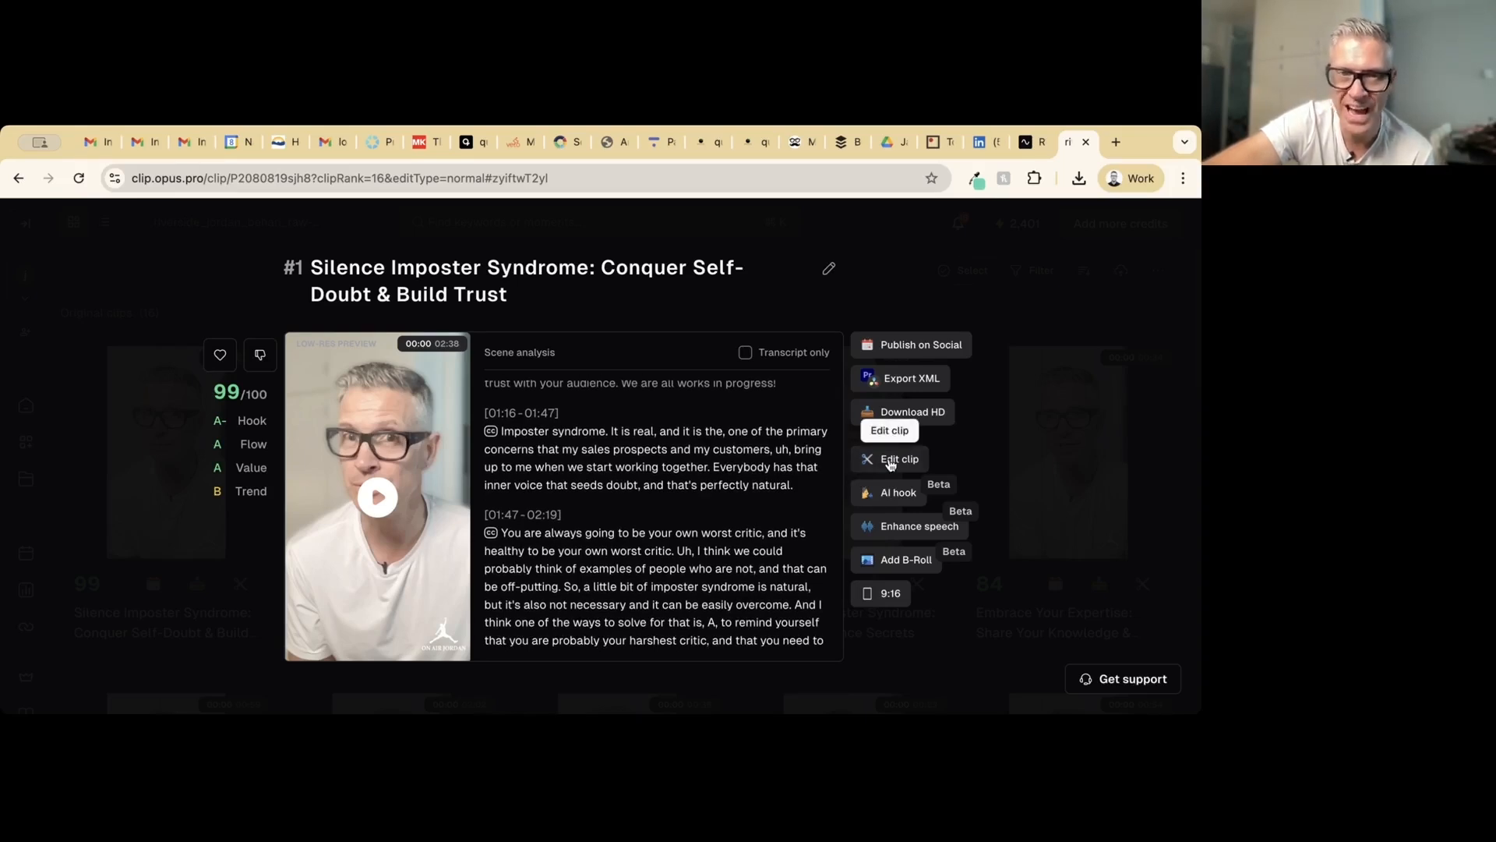
left_click(379, 495)
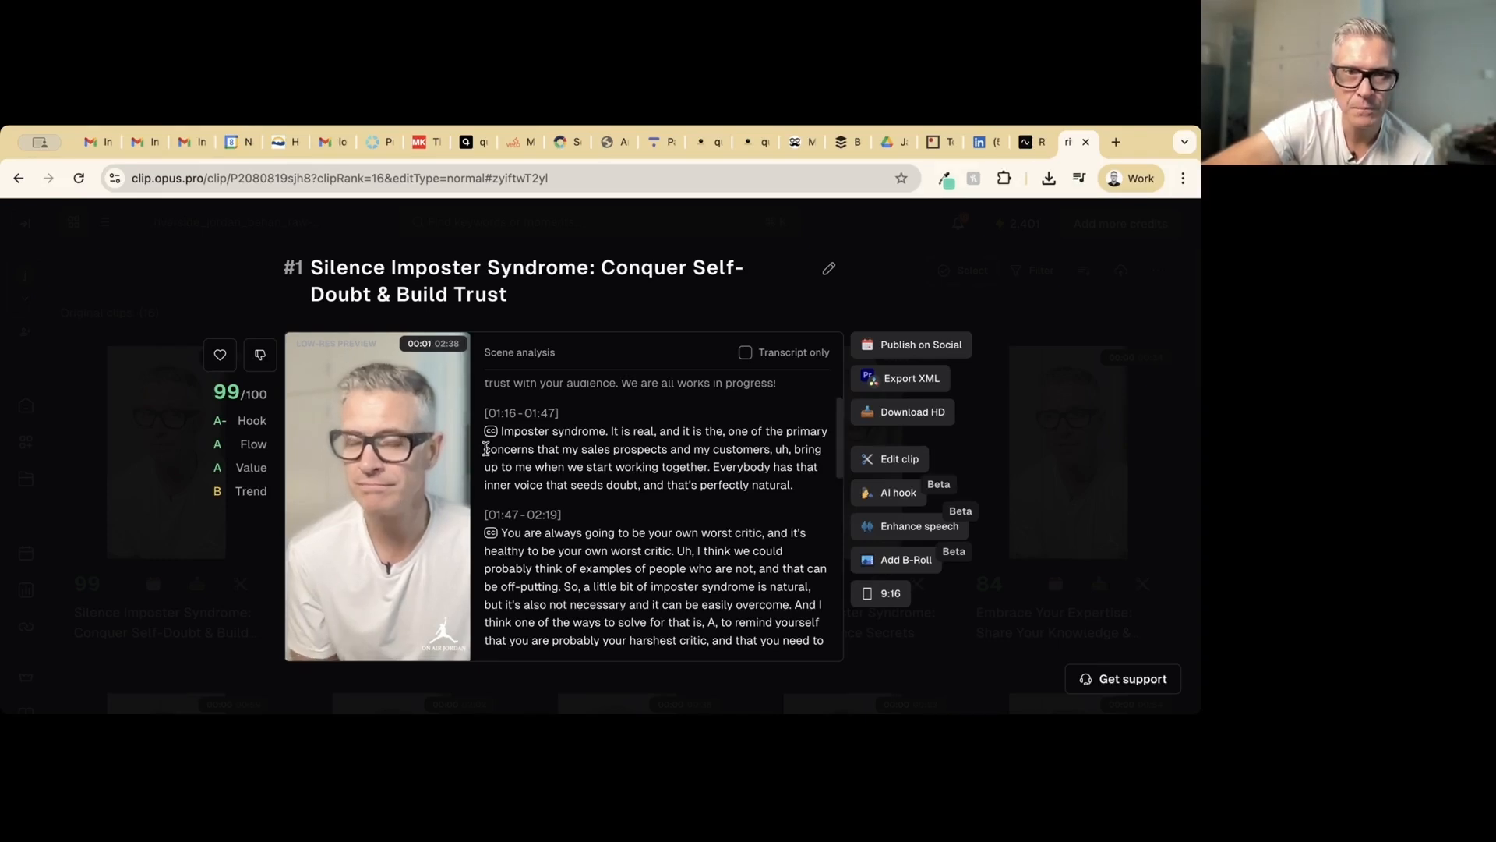
mouse_move(381, 507)
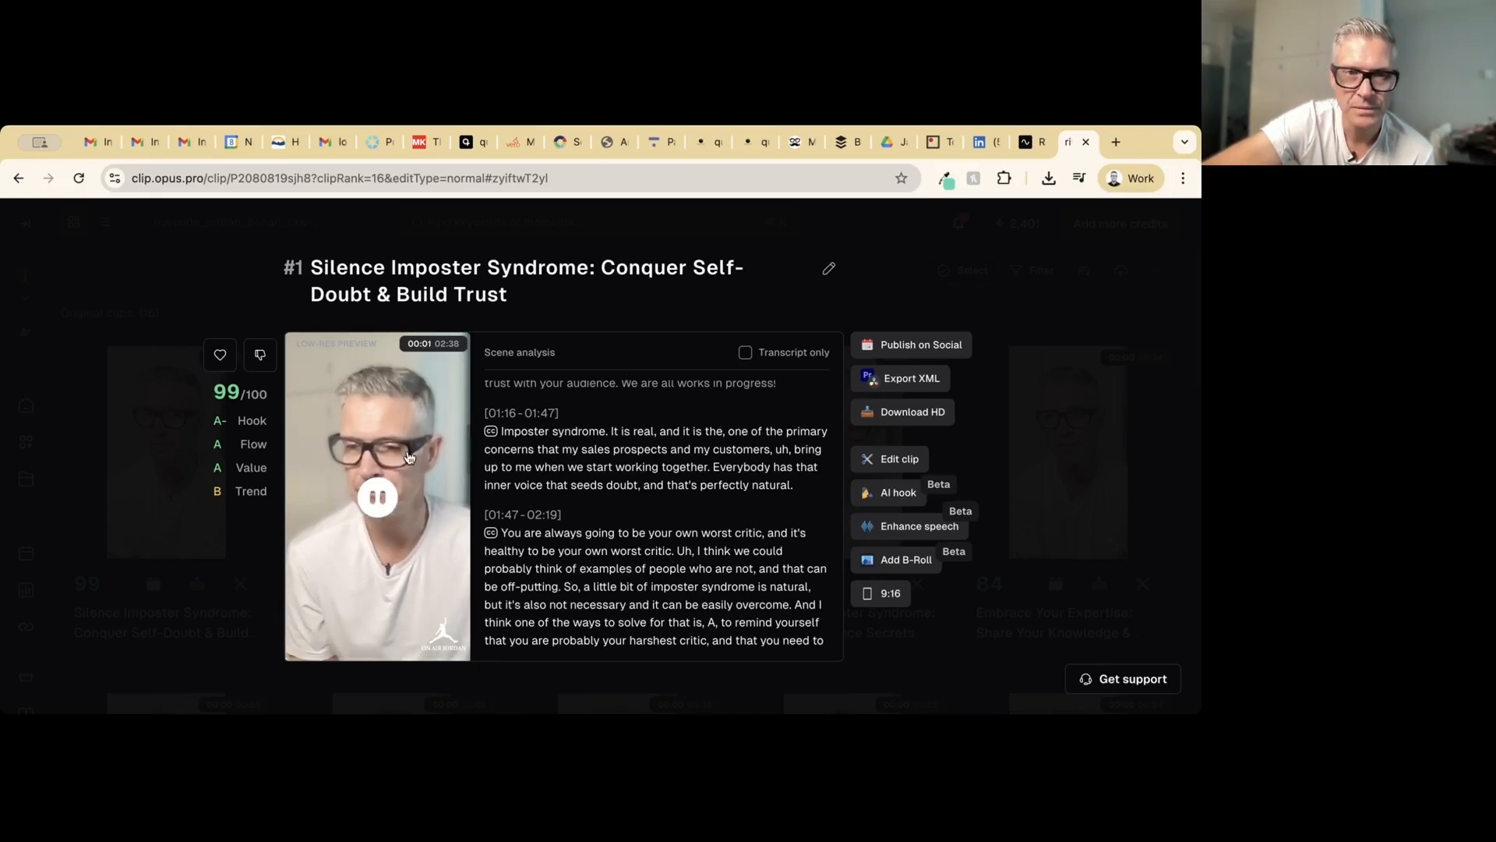
left_click(377, 499)
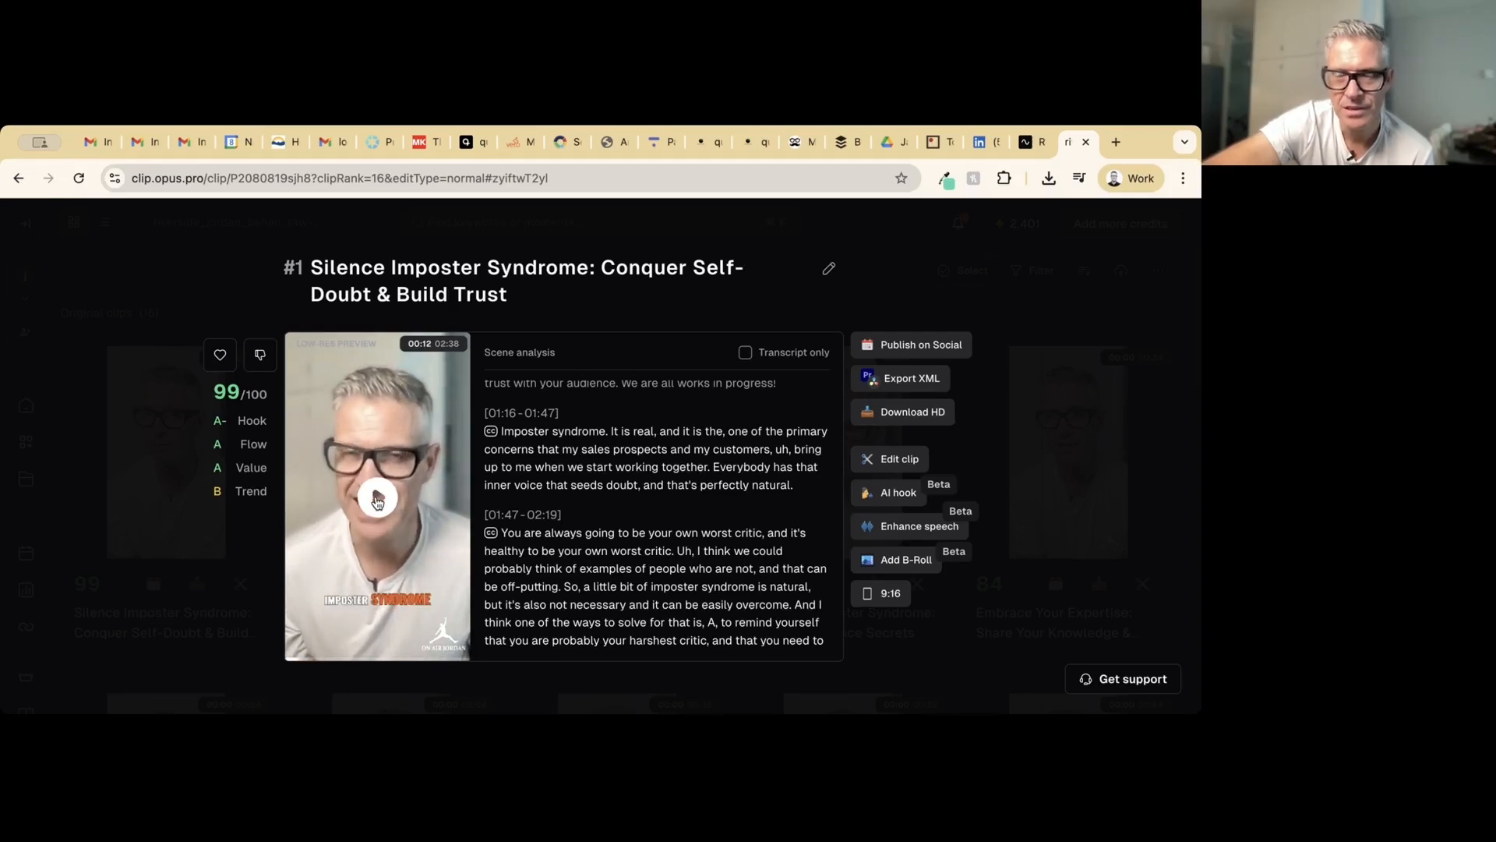
Open the clip for editing and set the word "Imposter" as its start, trimming off the opening pause
left_click(888, 460)
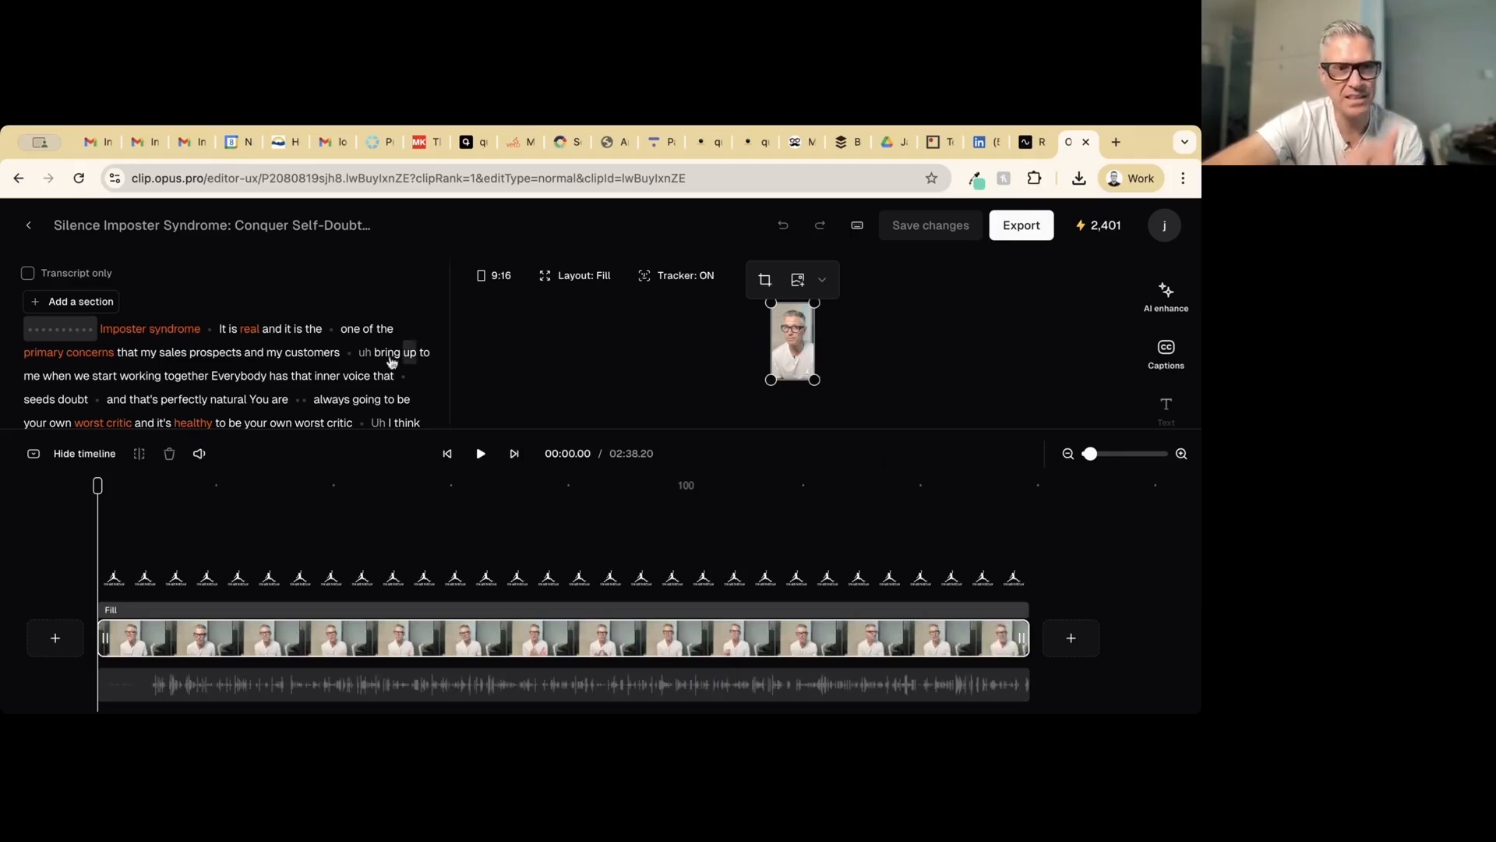
mouse_move(76, 332)
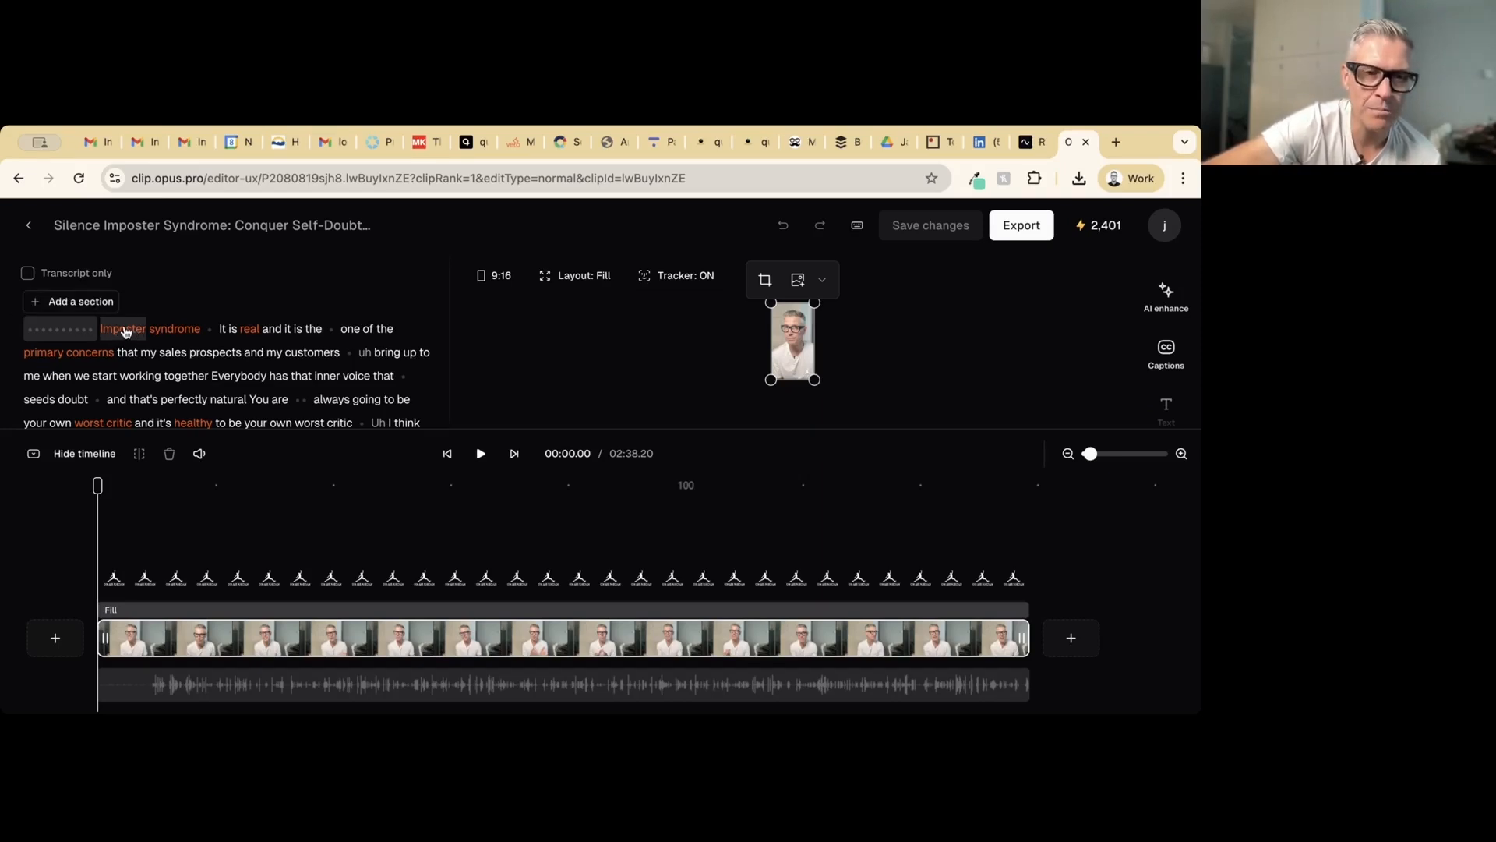
left_click(124, 331)
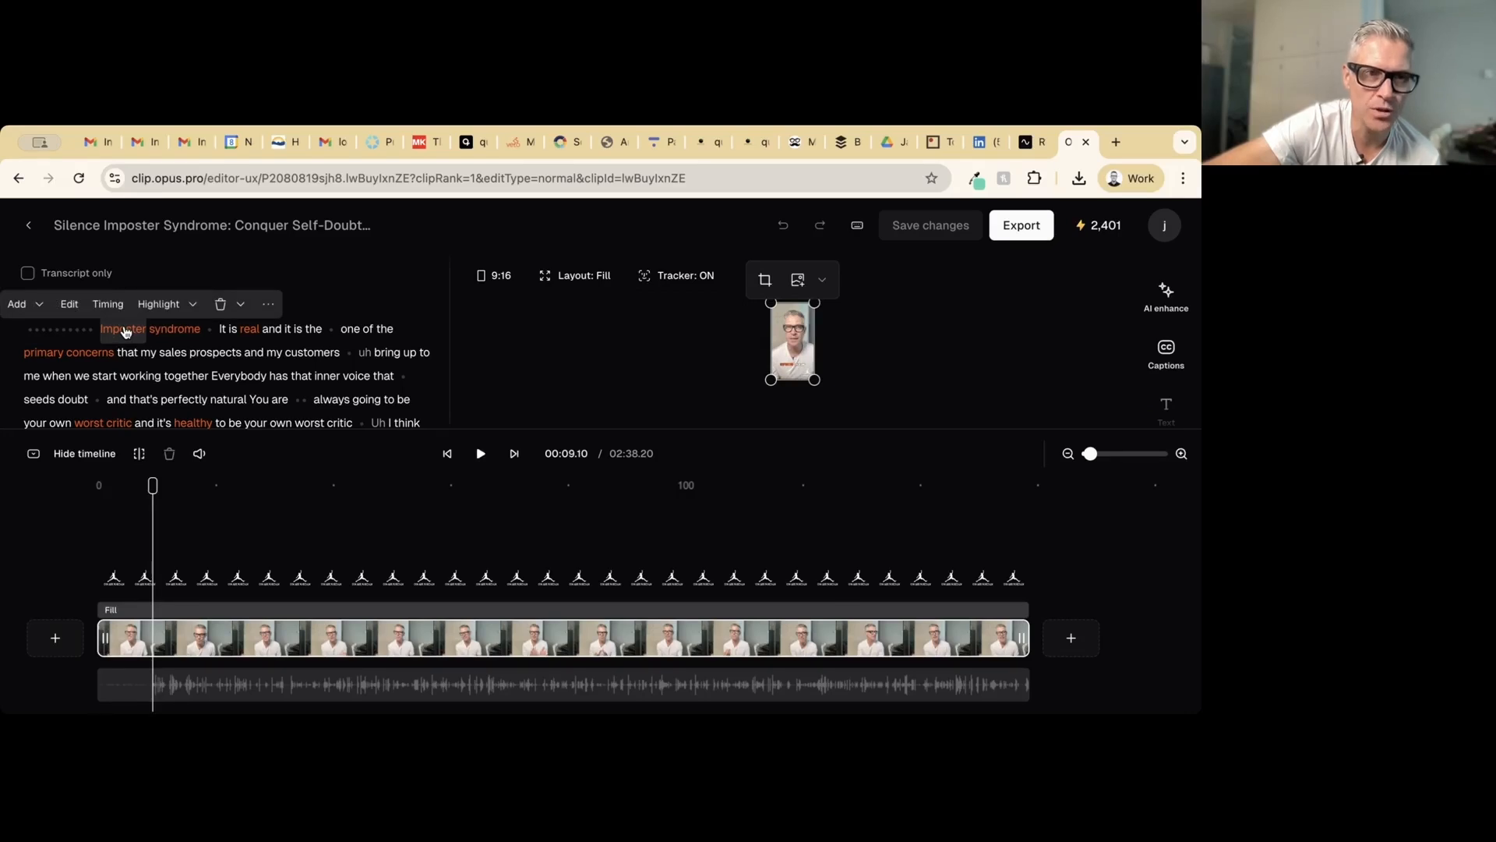
left_click(269, 304)
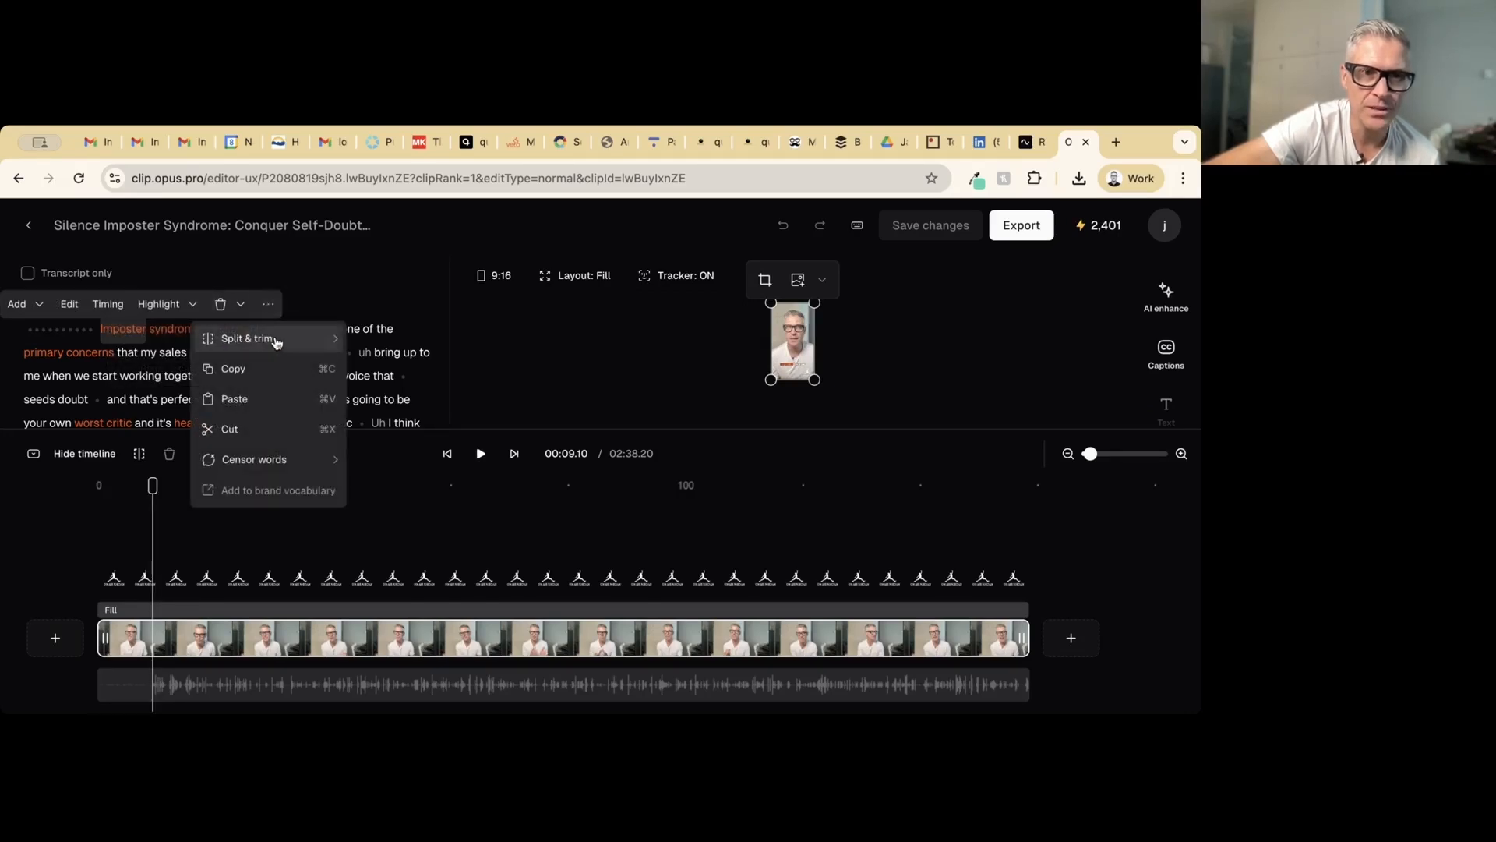
mouse_move(277, 344)
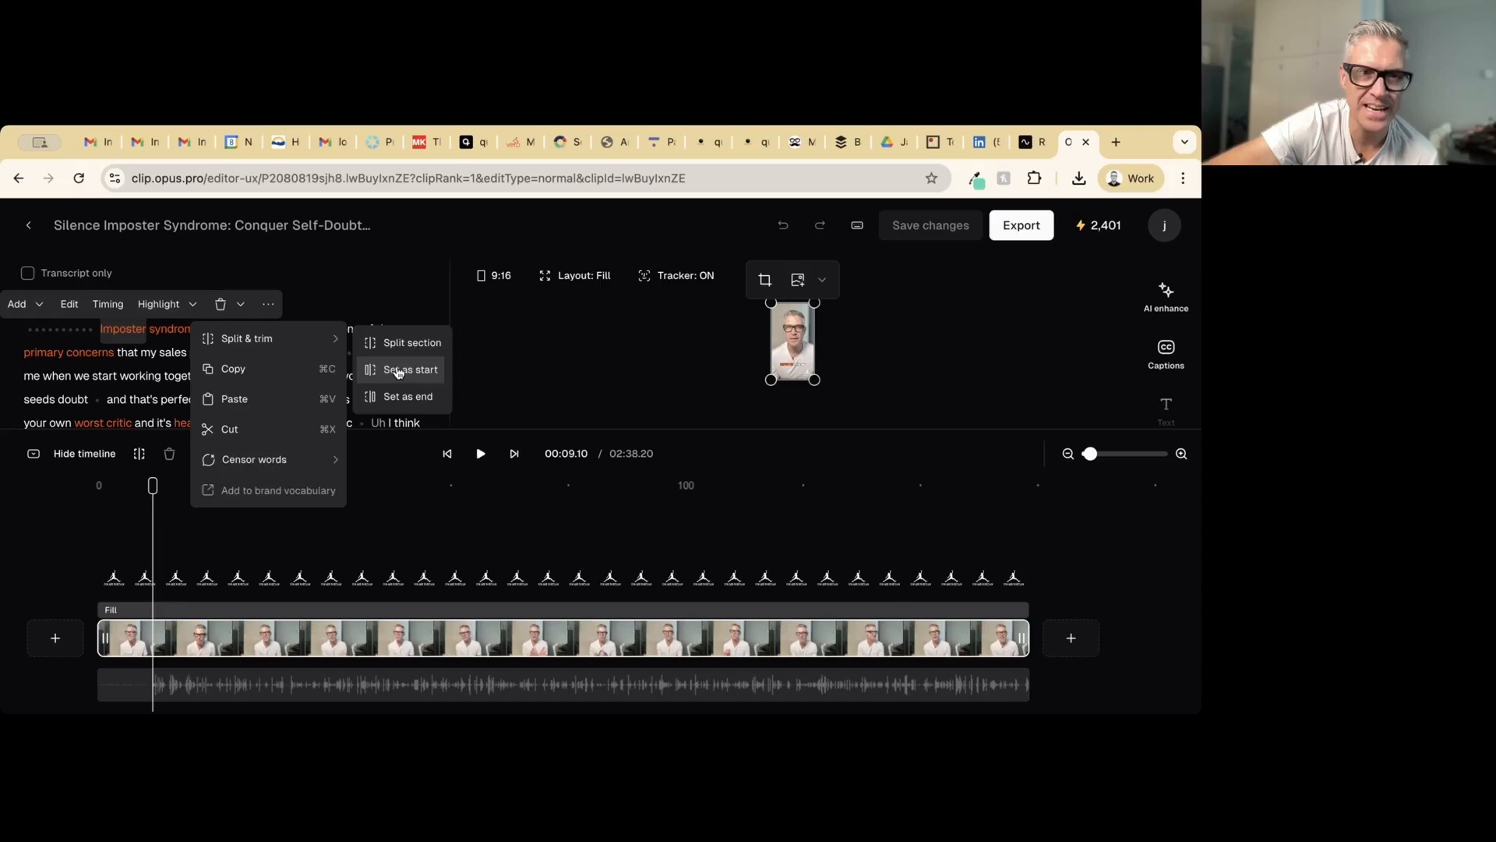
left_click(397, 371)
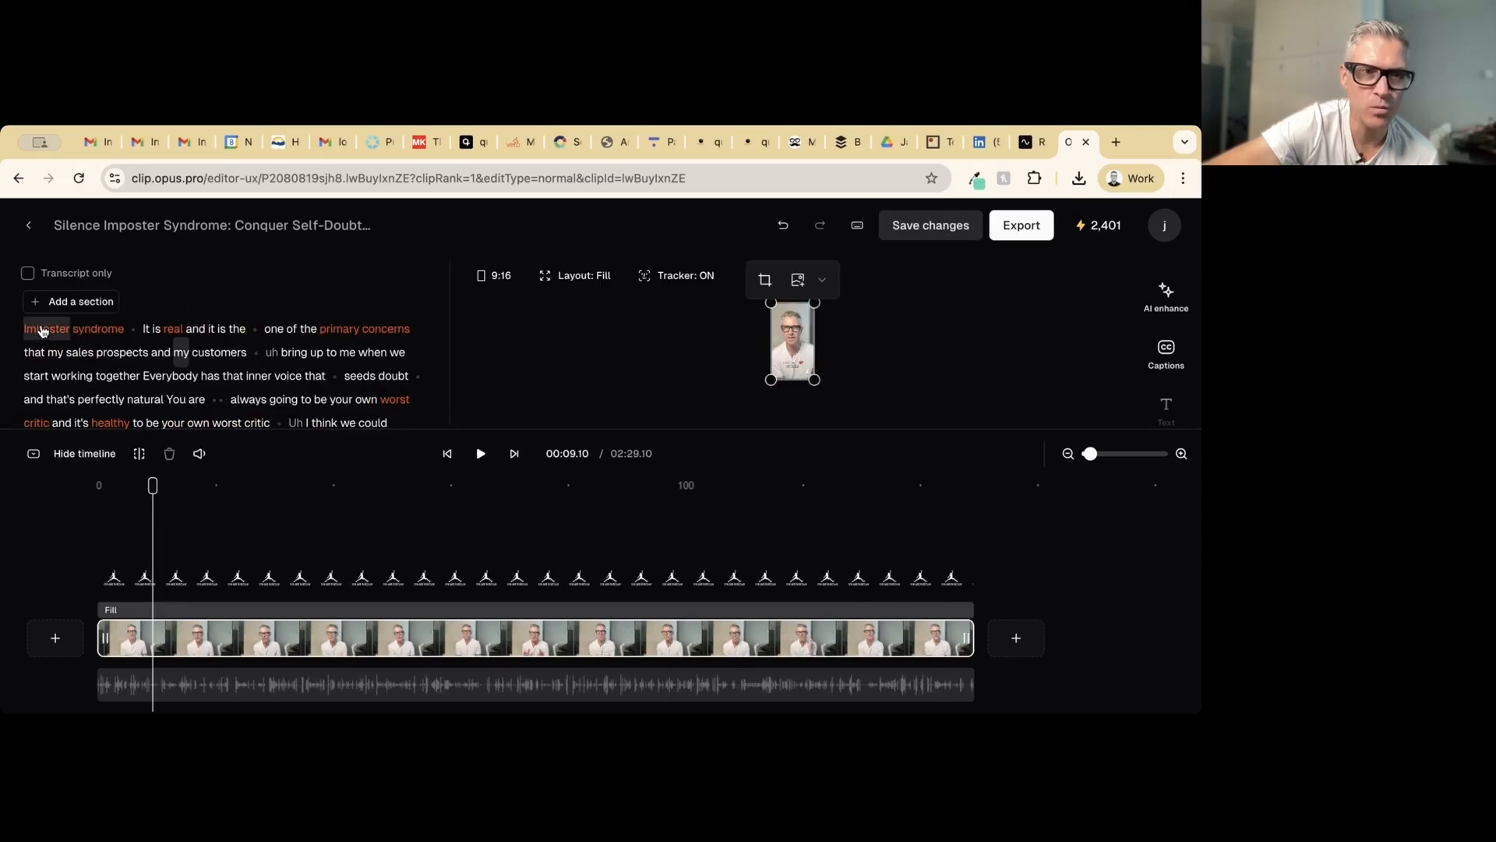
Play back the trimmed opening from "Imposter syndrome" twice to check how the clip starts
left_click(43, 331)
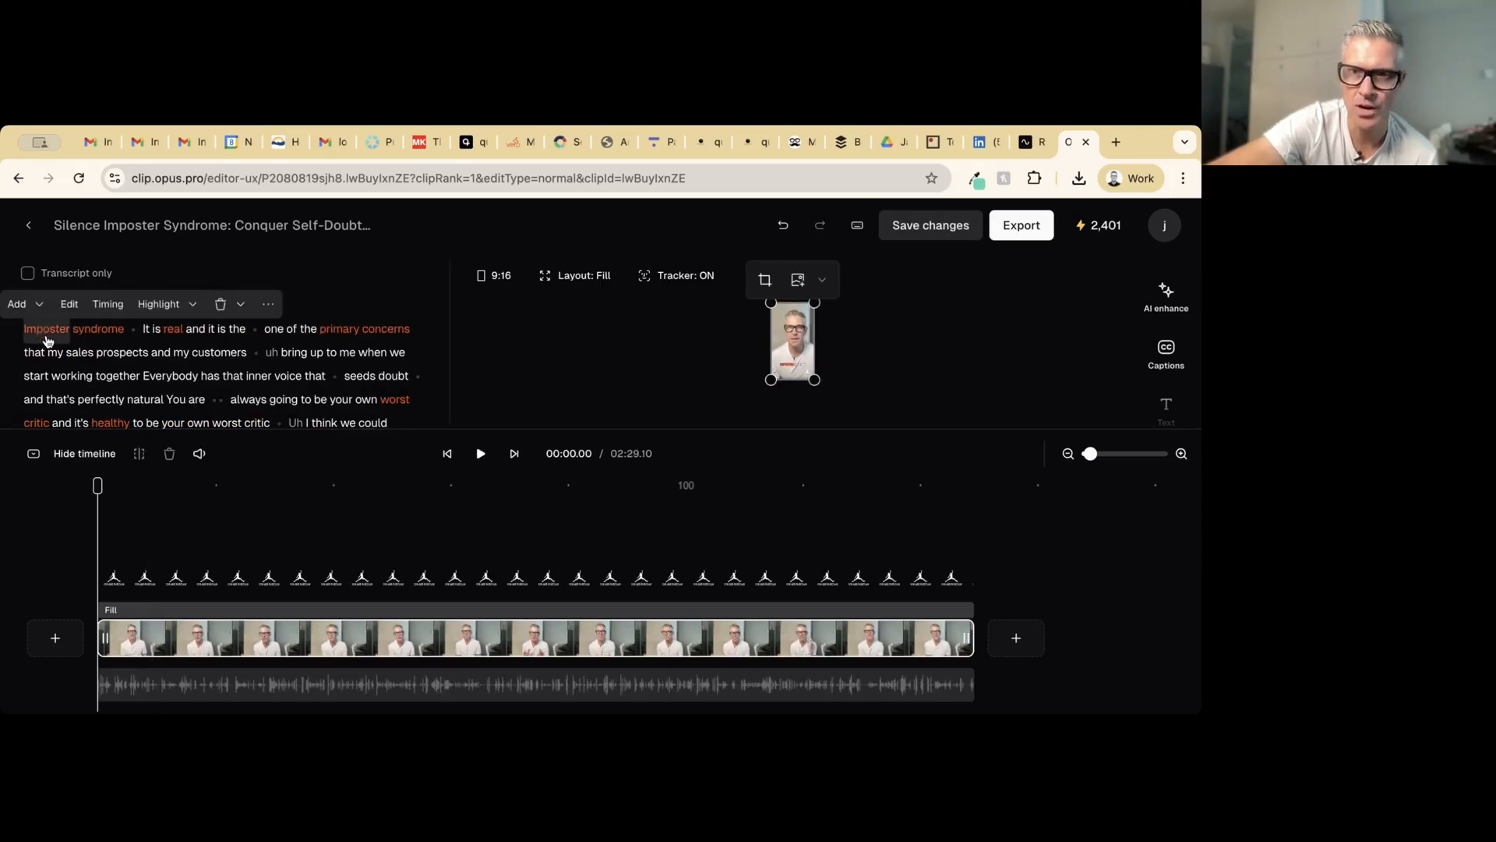
key("space")
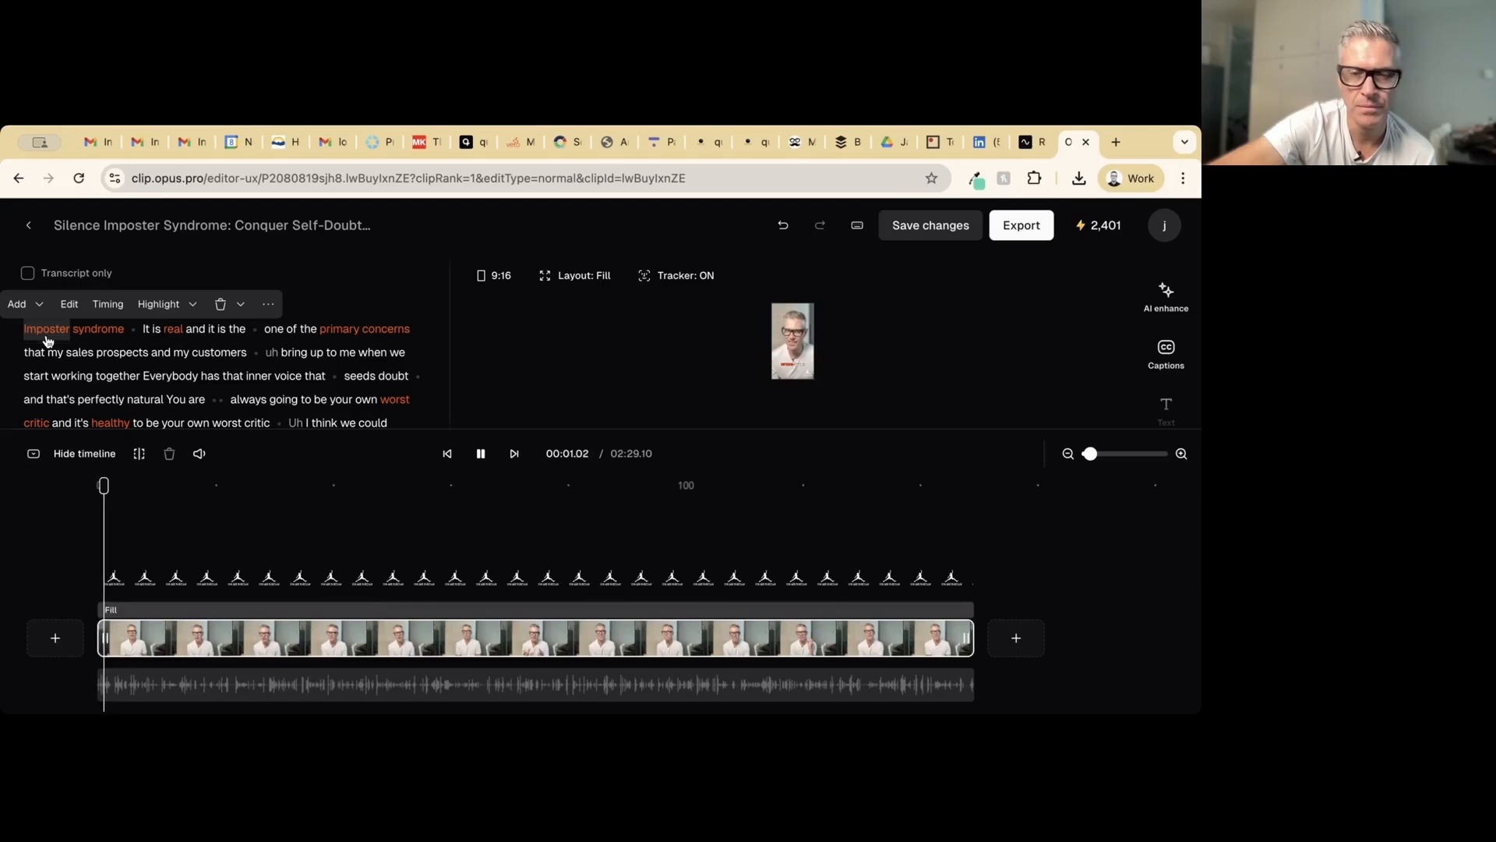
key("space")
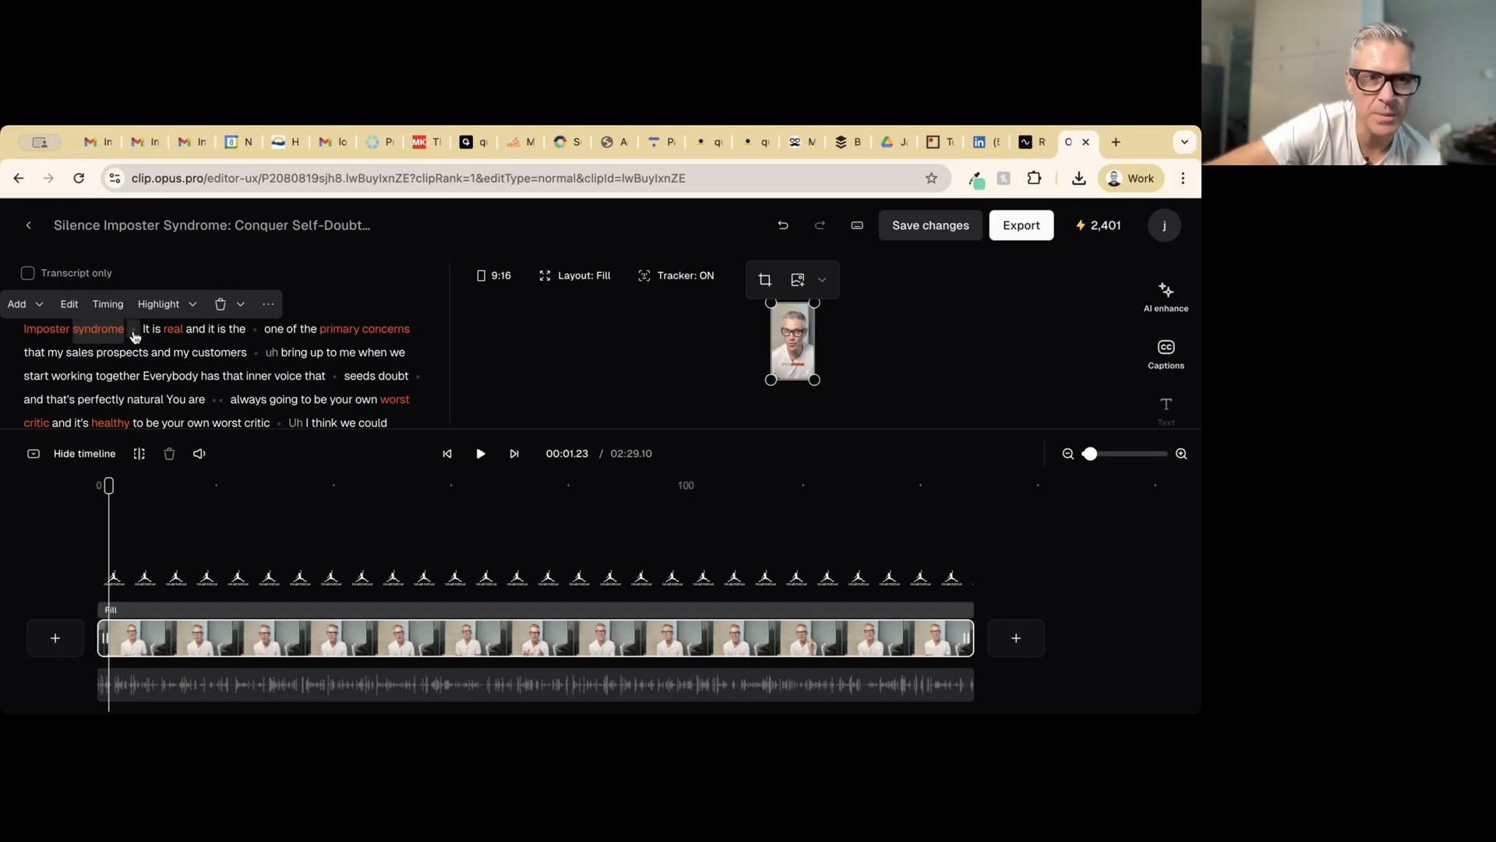
left_click(330, 285)
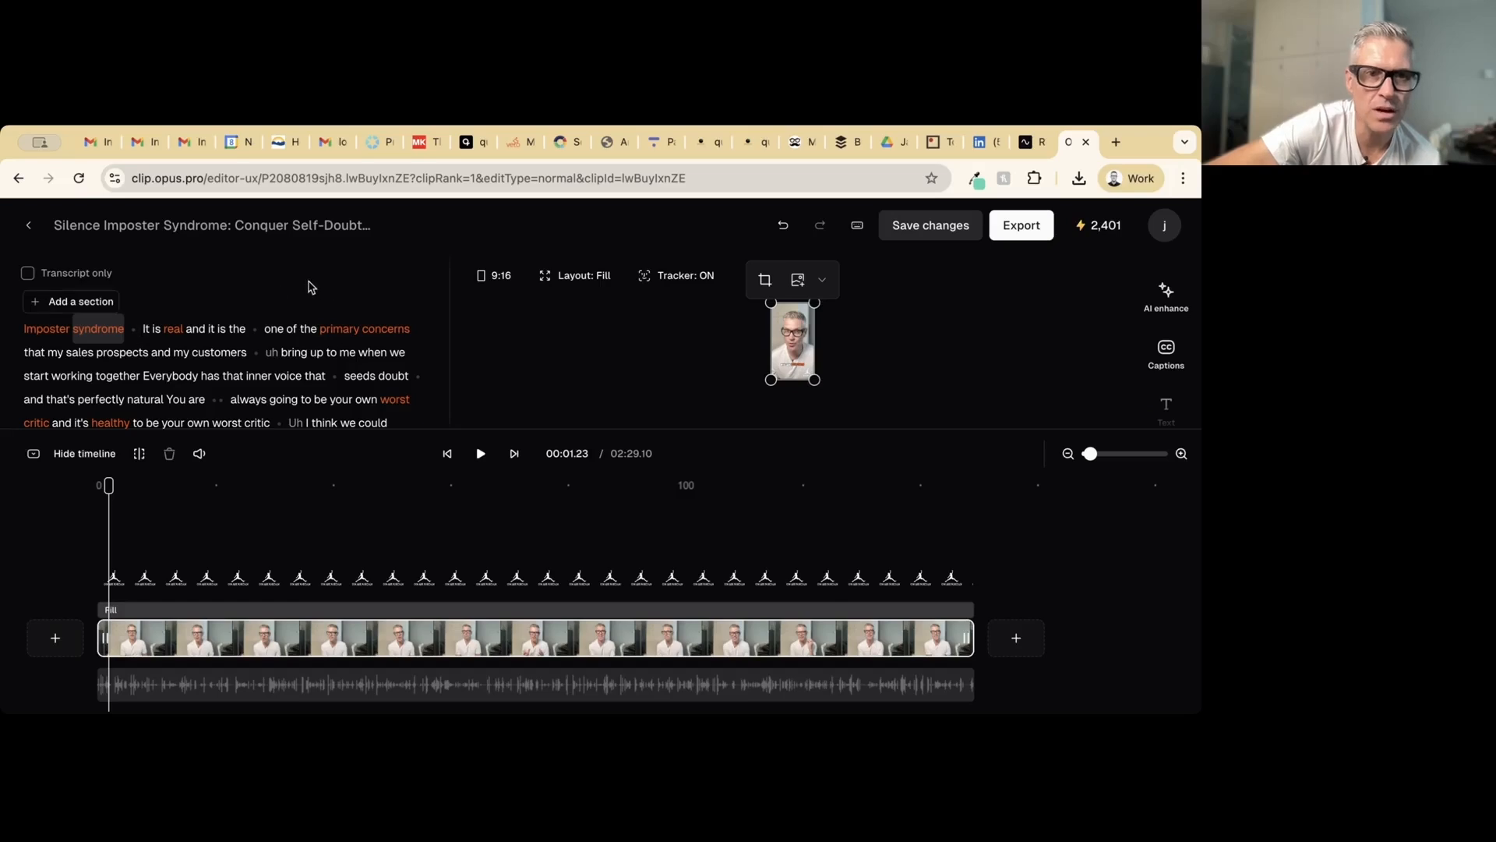
mouse_move(134, 337)
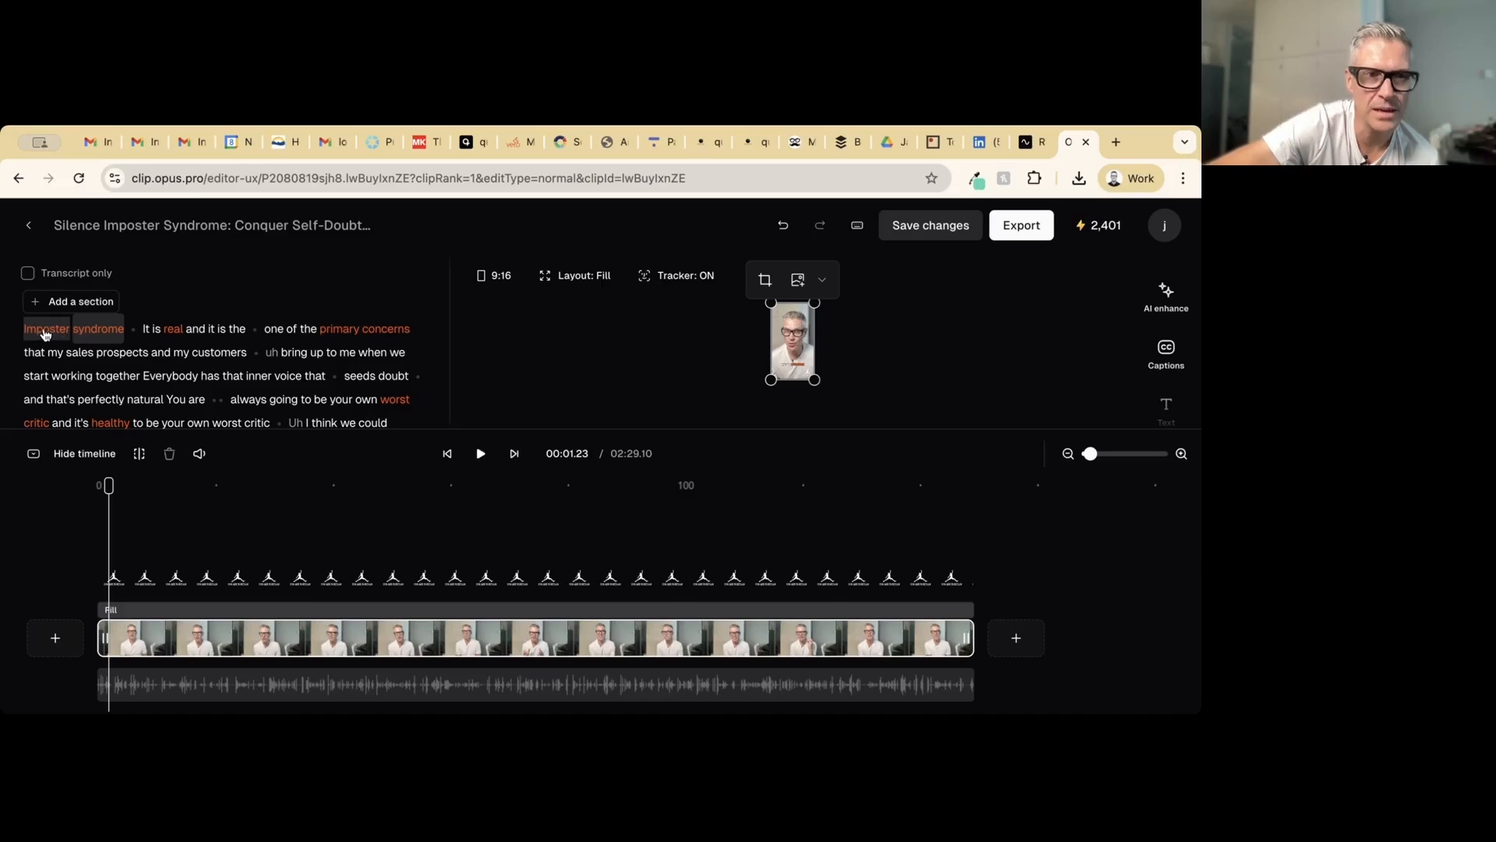
left_click(45, 335)
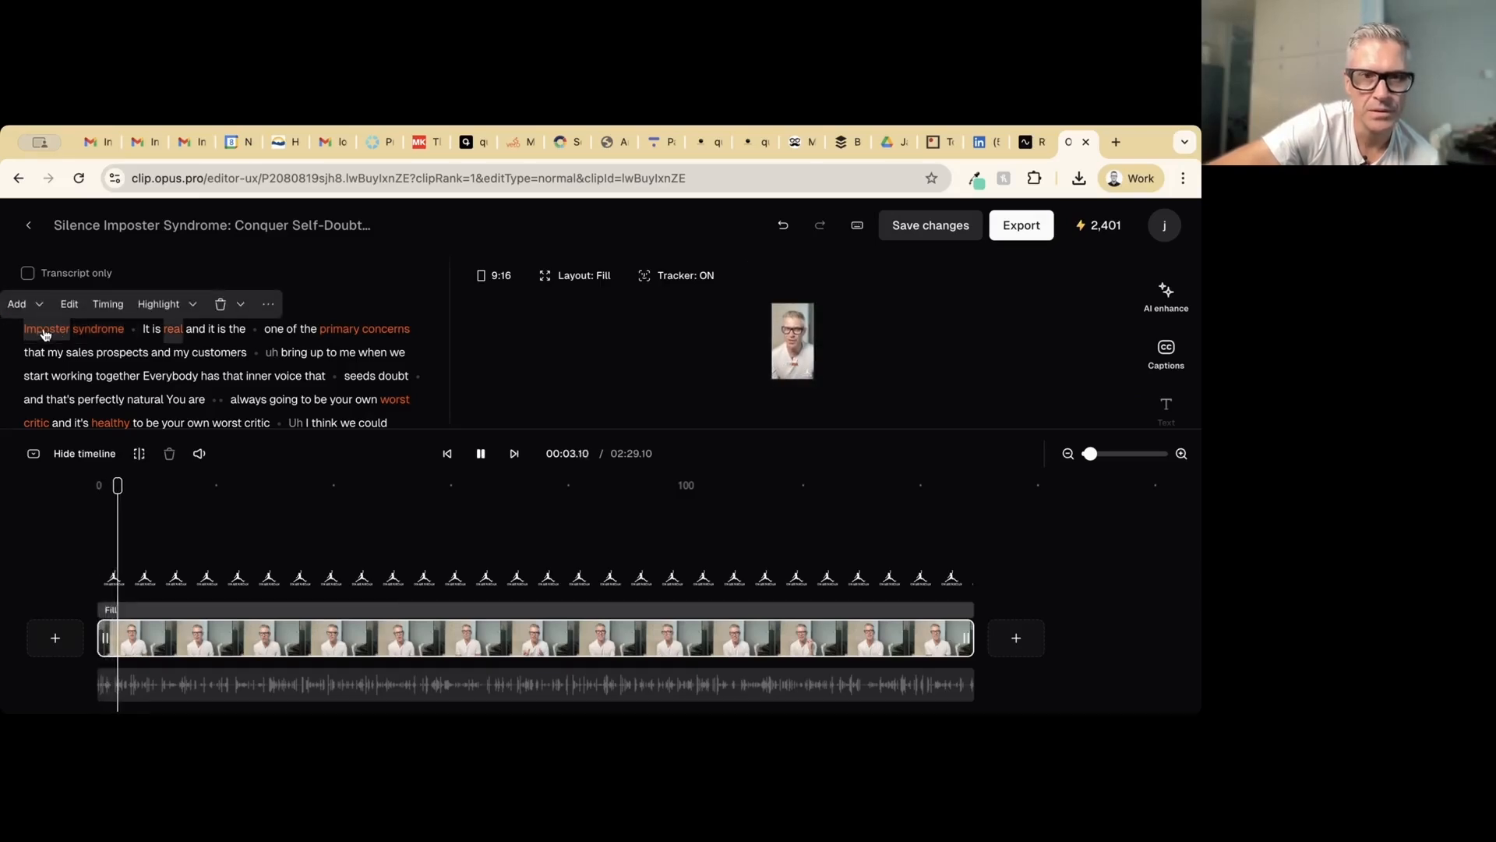
key("space")
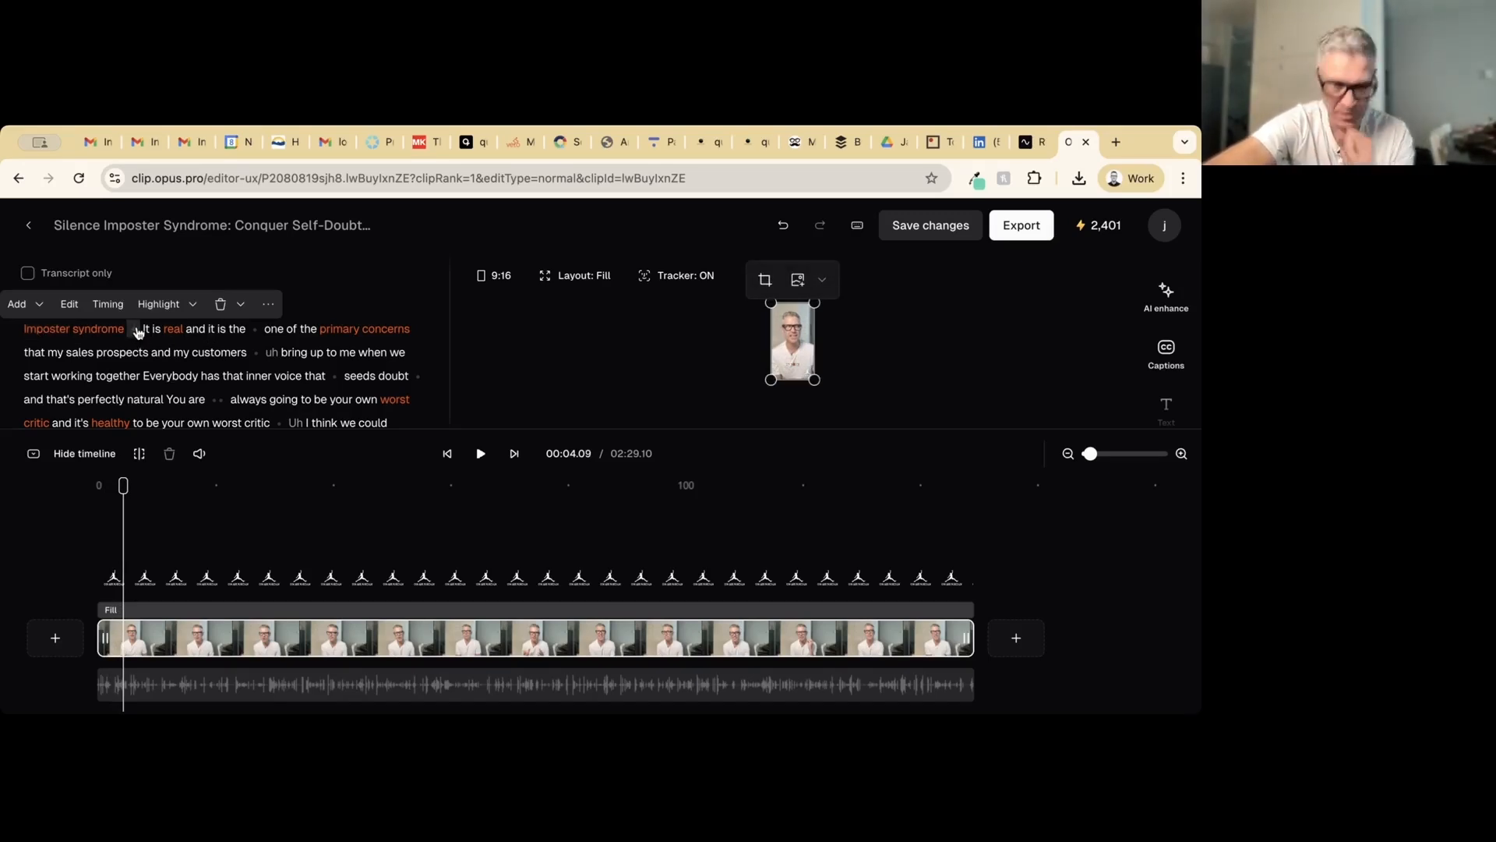
Remove the pause between "Imposter syndrome" and "It is real", and play the cut from the beginning
left_click(135, 330)
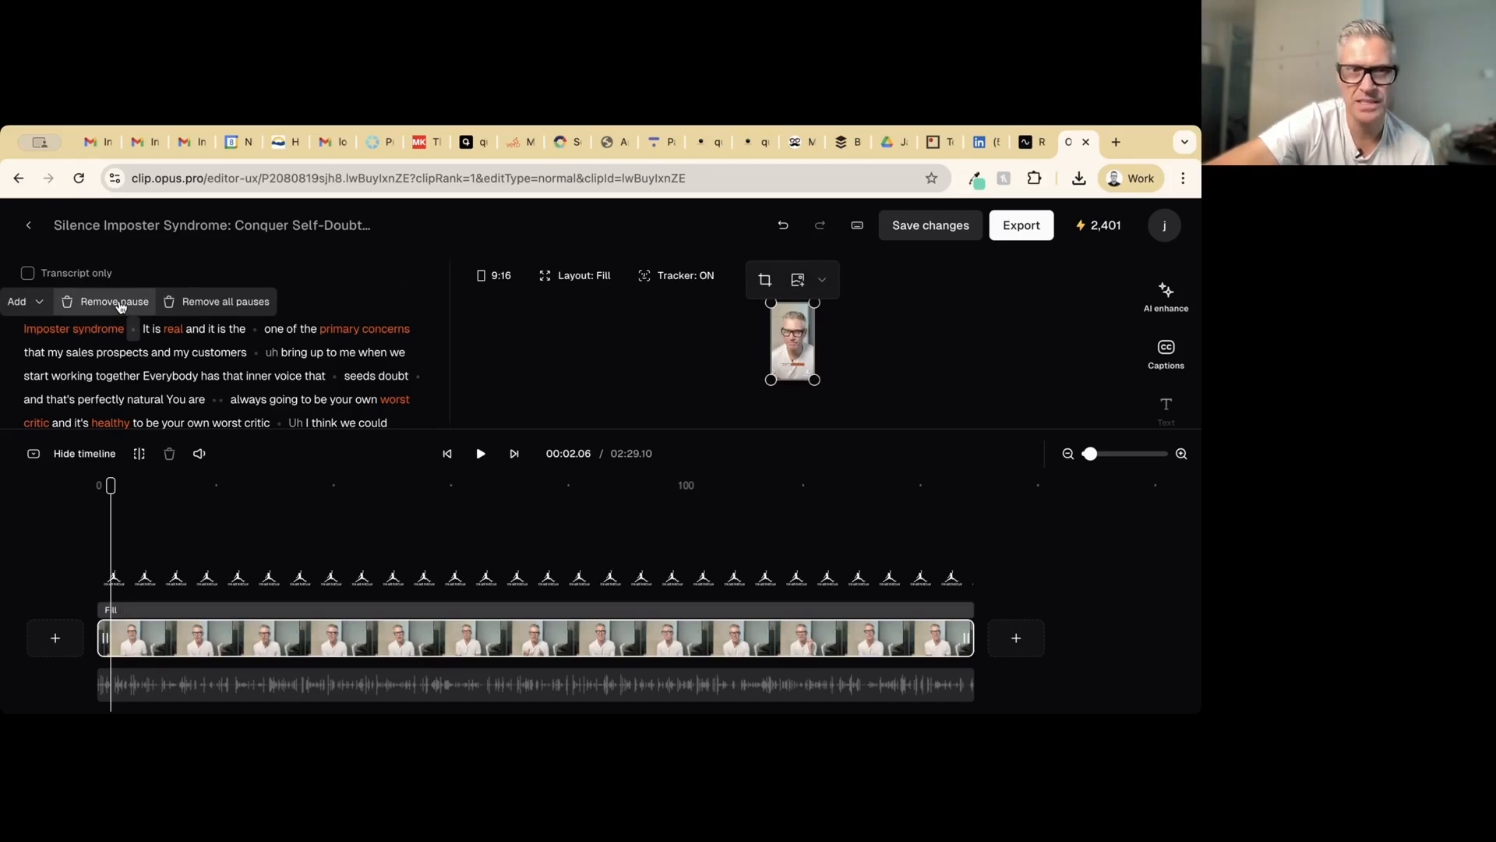
left_click(114, 301)
left_click(45, 330)
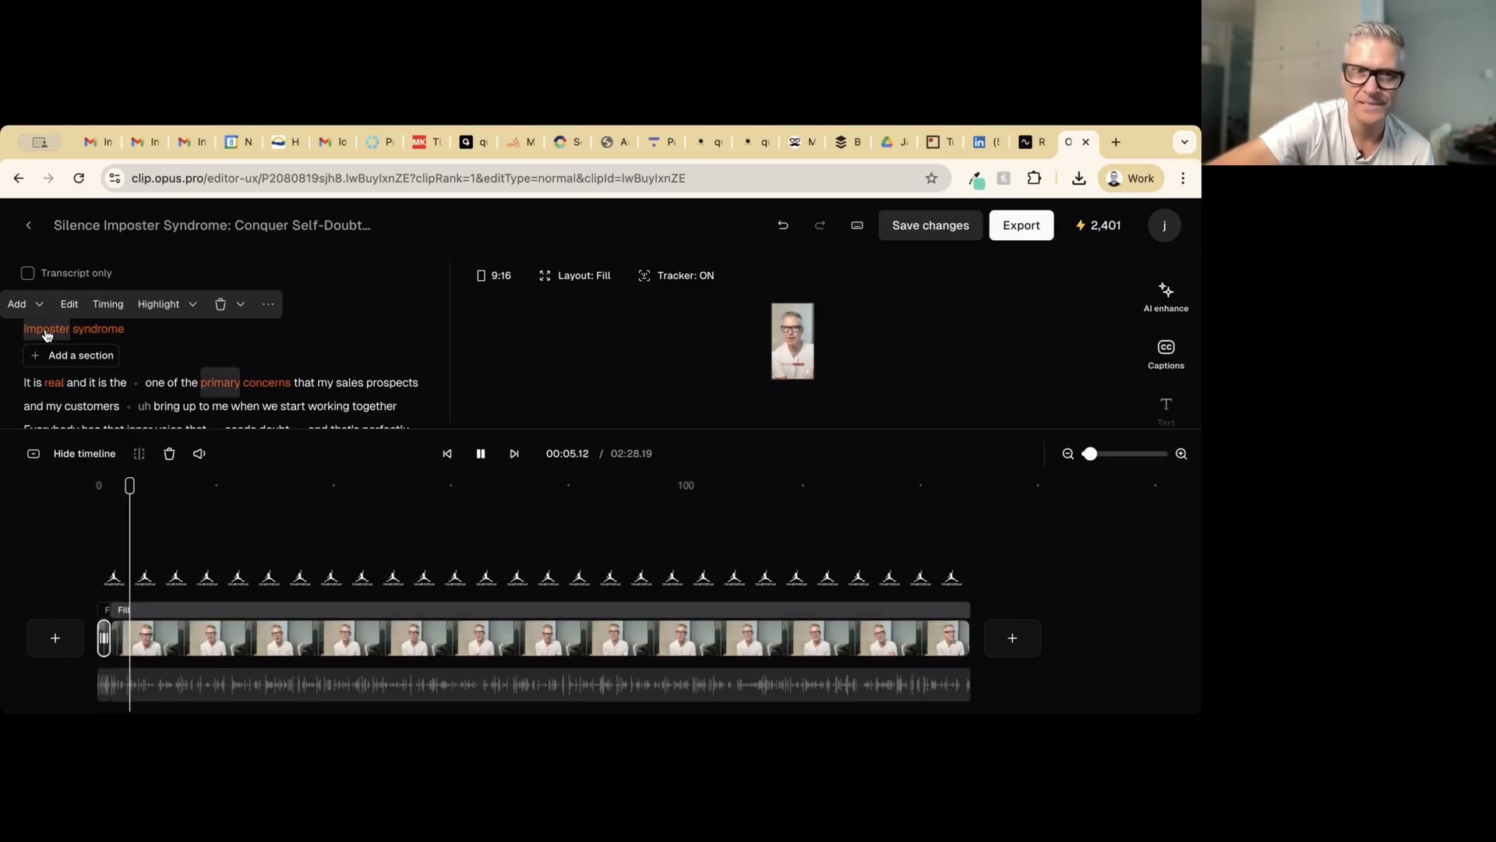
key("space")
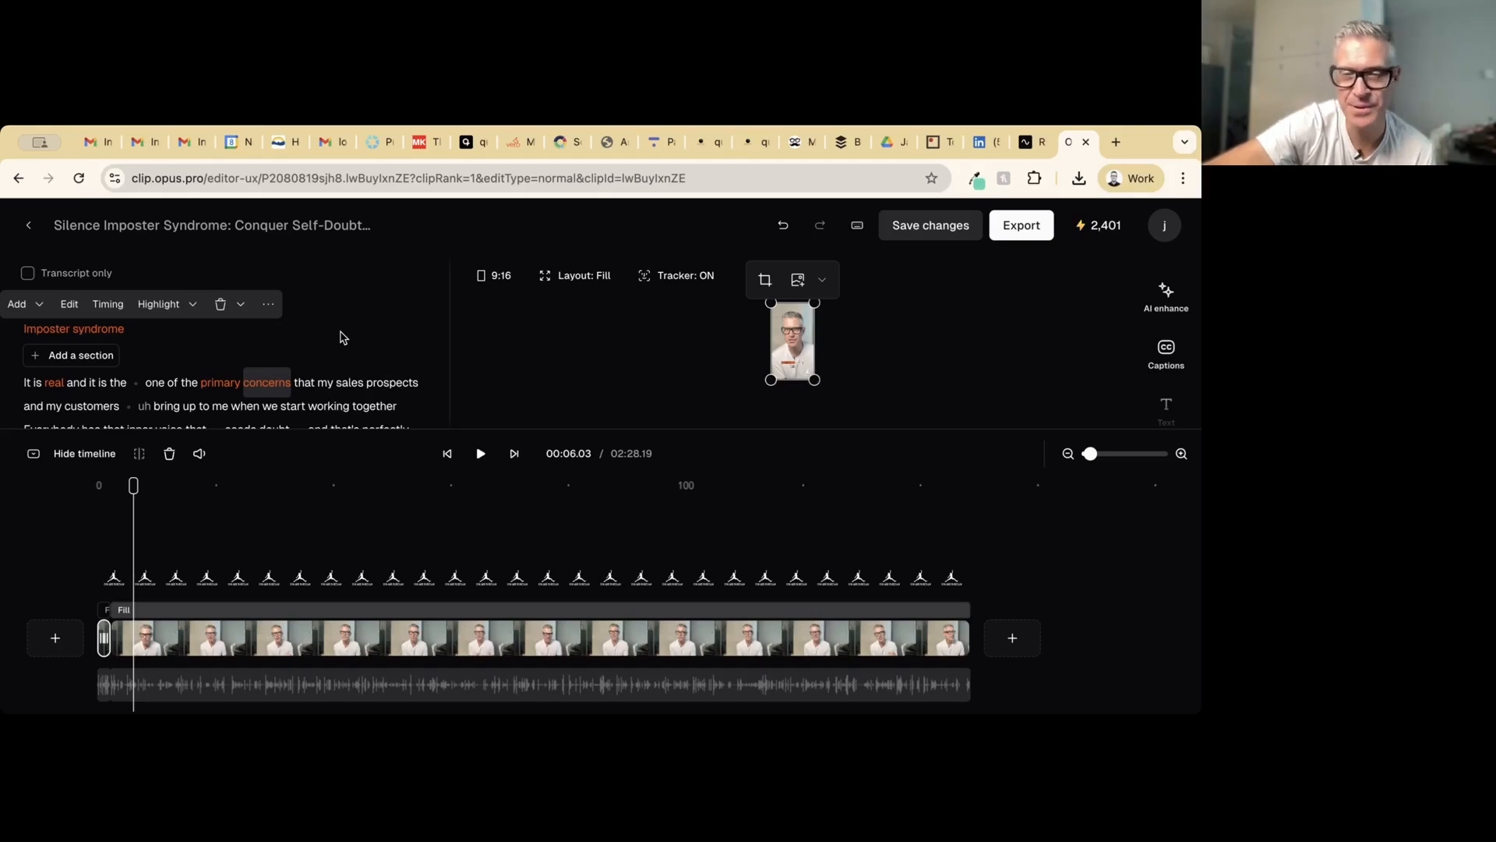
scroll(343, 337, "down", 2)
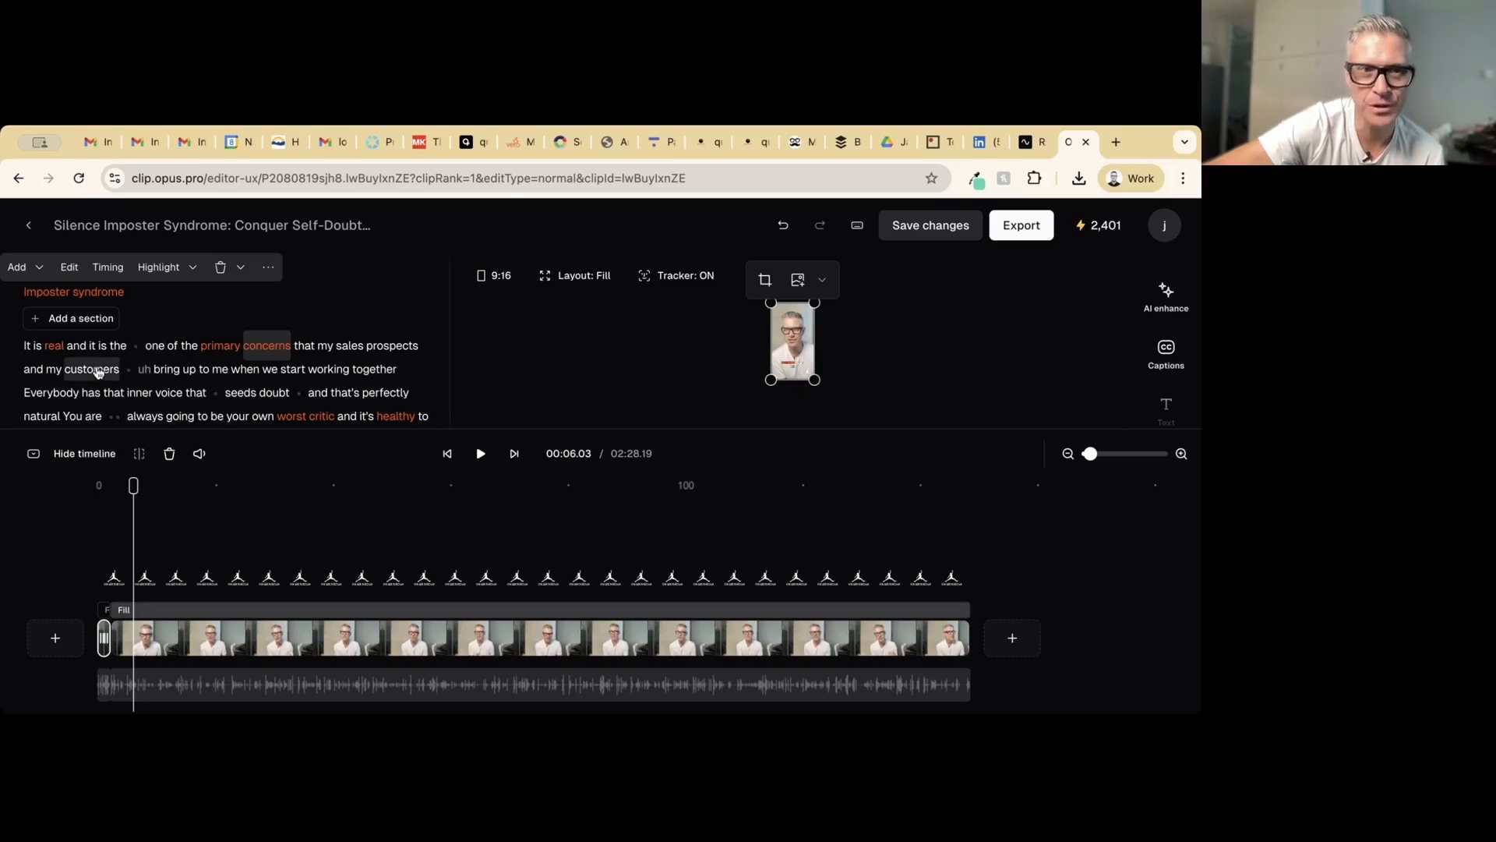
left_click(69, 373)
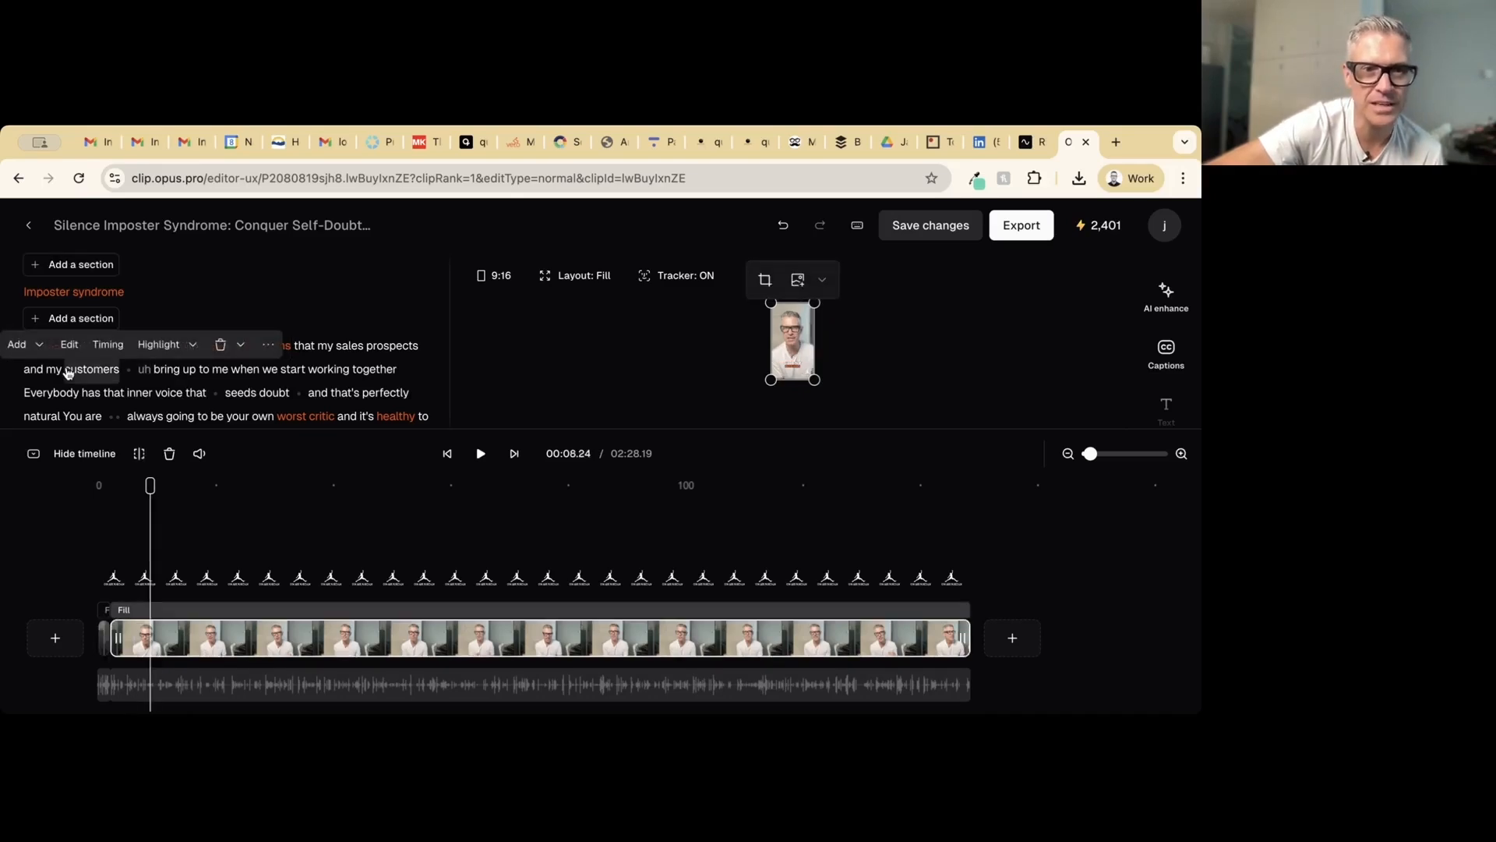
left_click(714, 388)
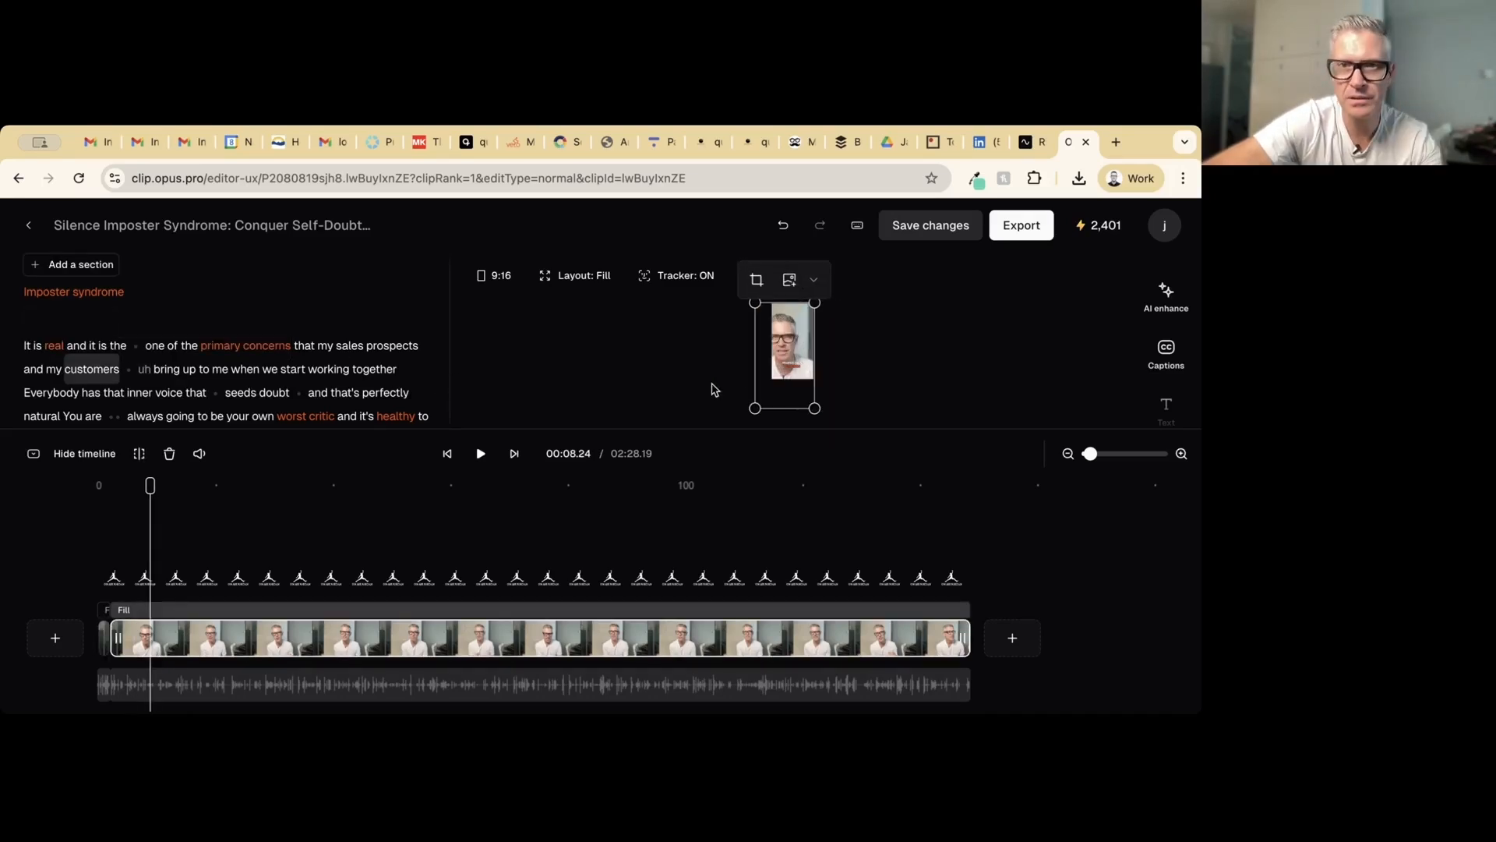
key("ctrl+z")
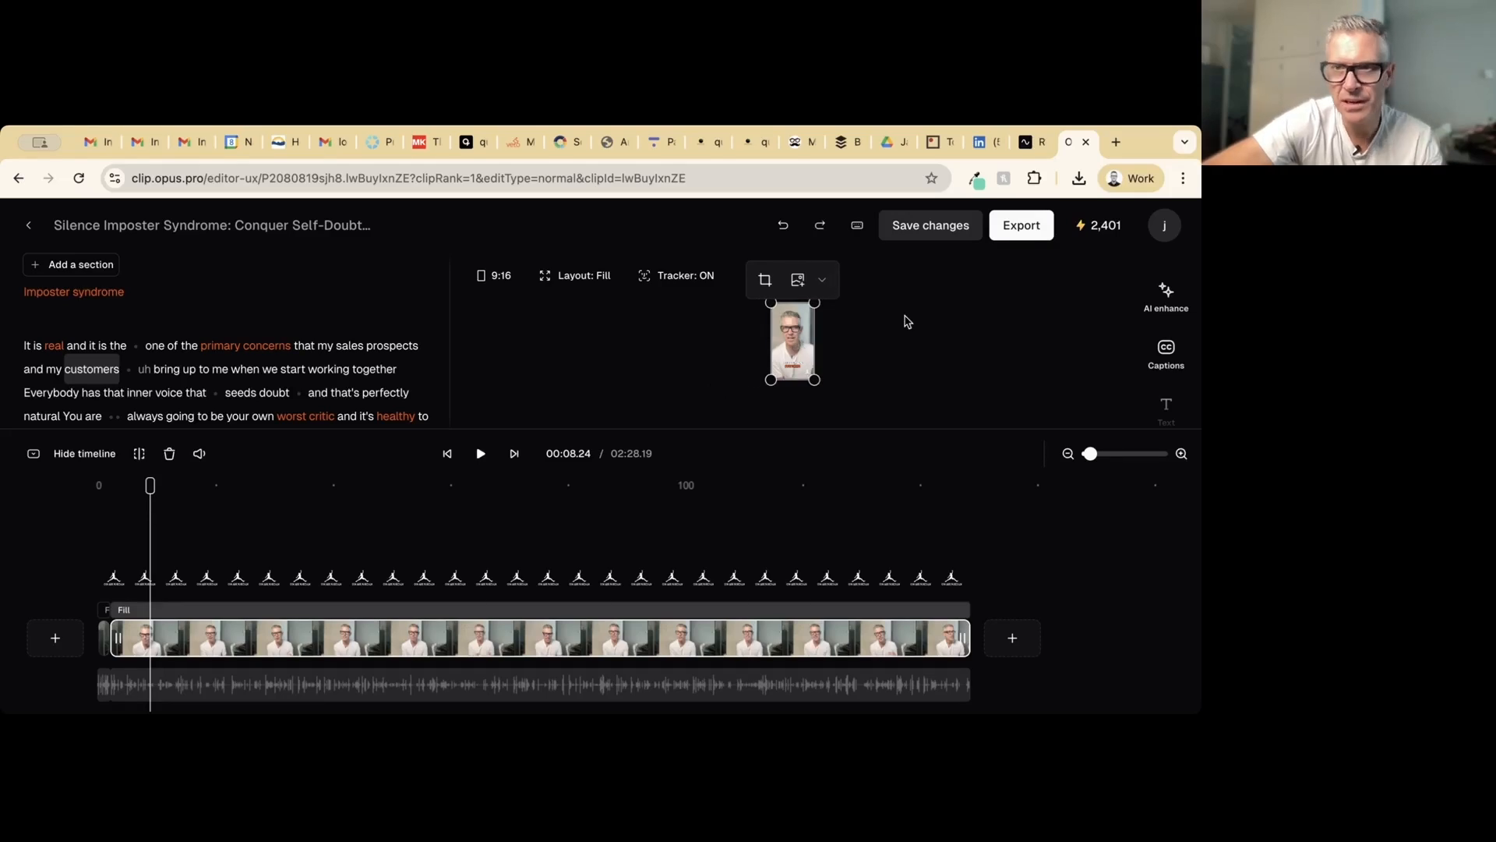
Shrink the timeline to enlarge the preview, and play the clip from about 6 seconds through the "uh" after "customers"
left_click_drag(963, 430, 965, 540)
left_click(135, 591)
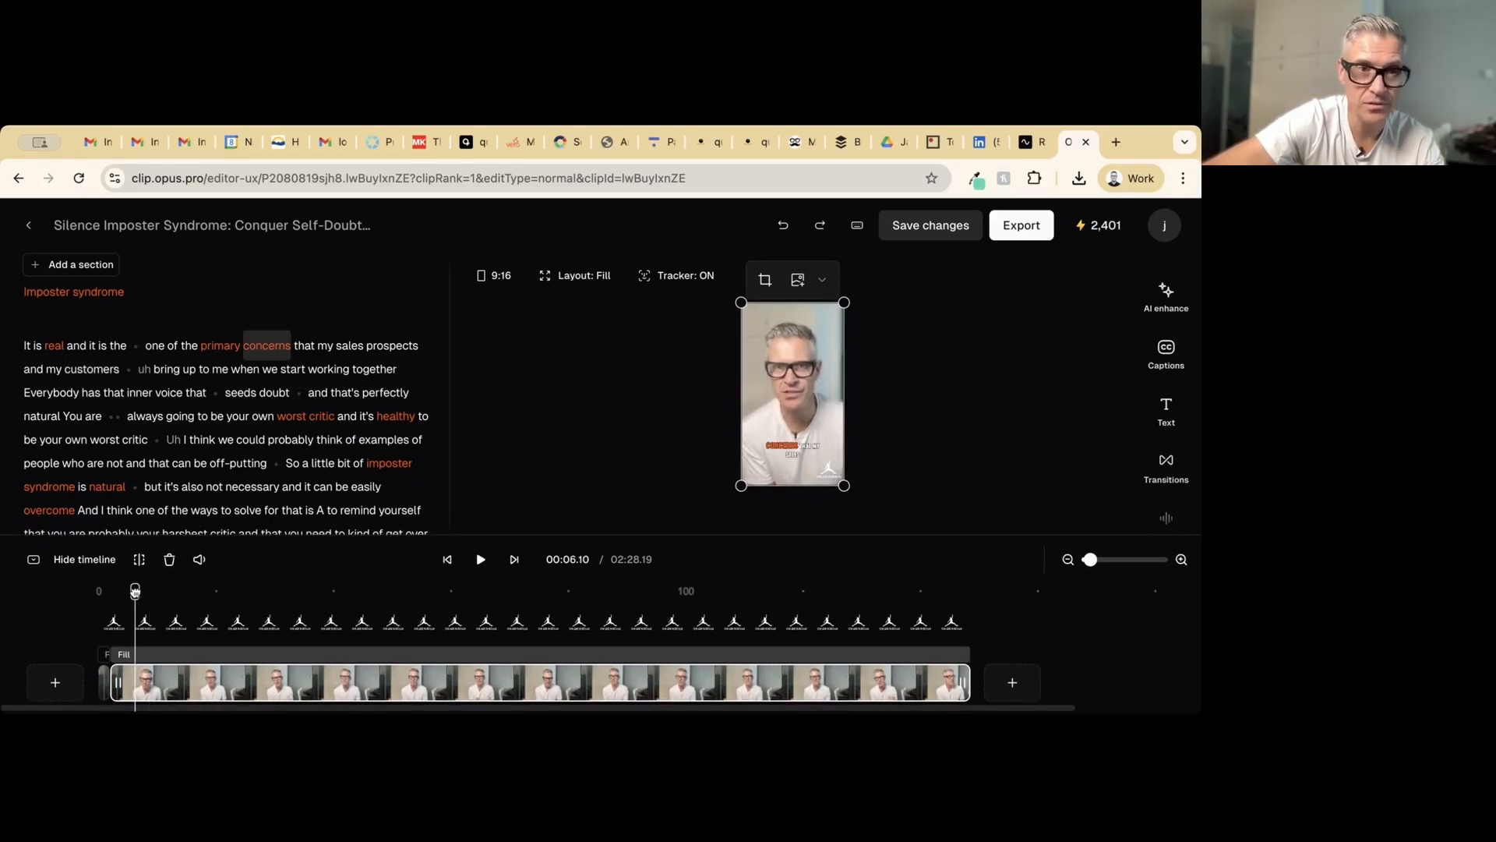
key("space")
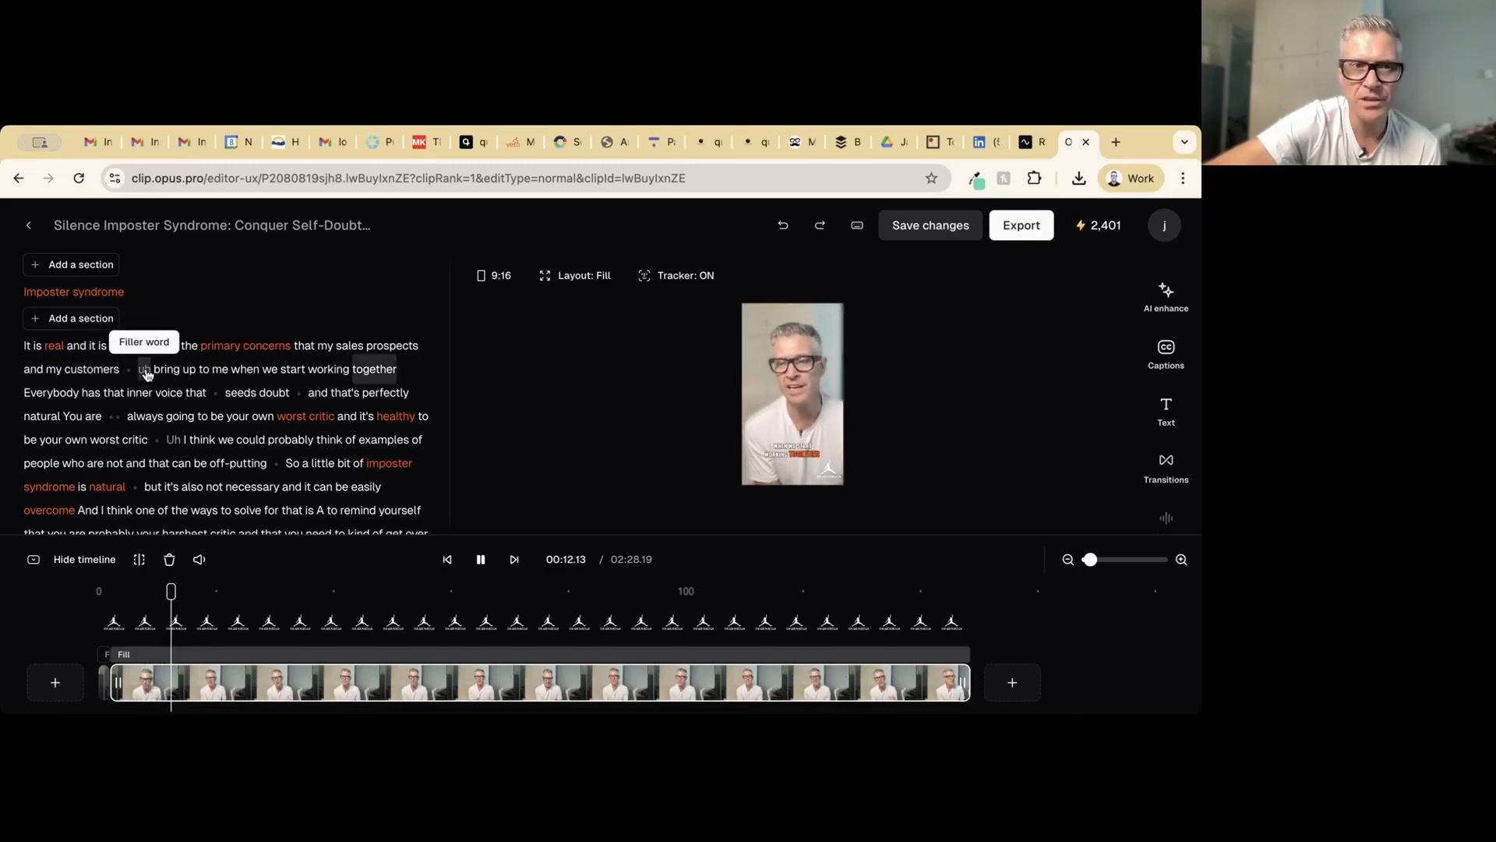
key("space")
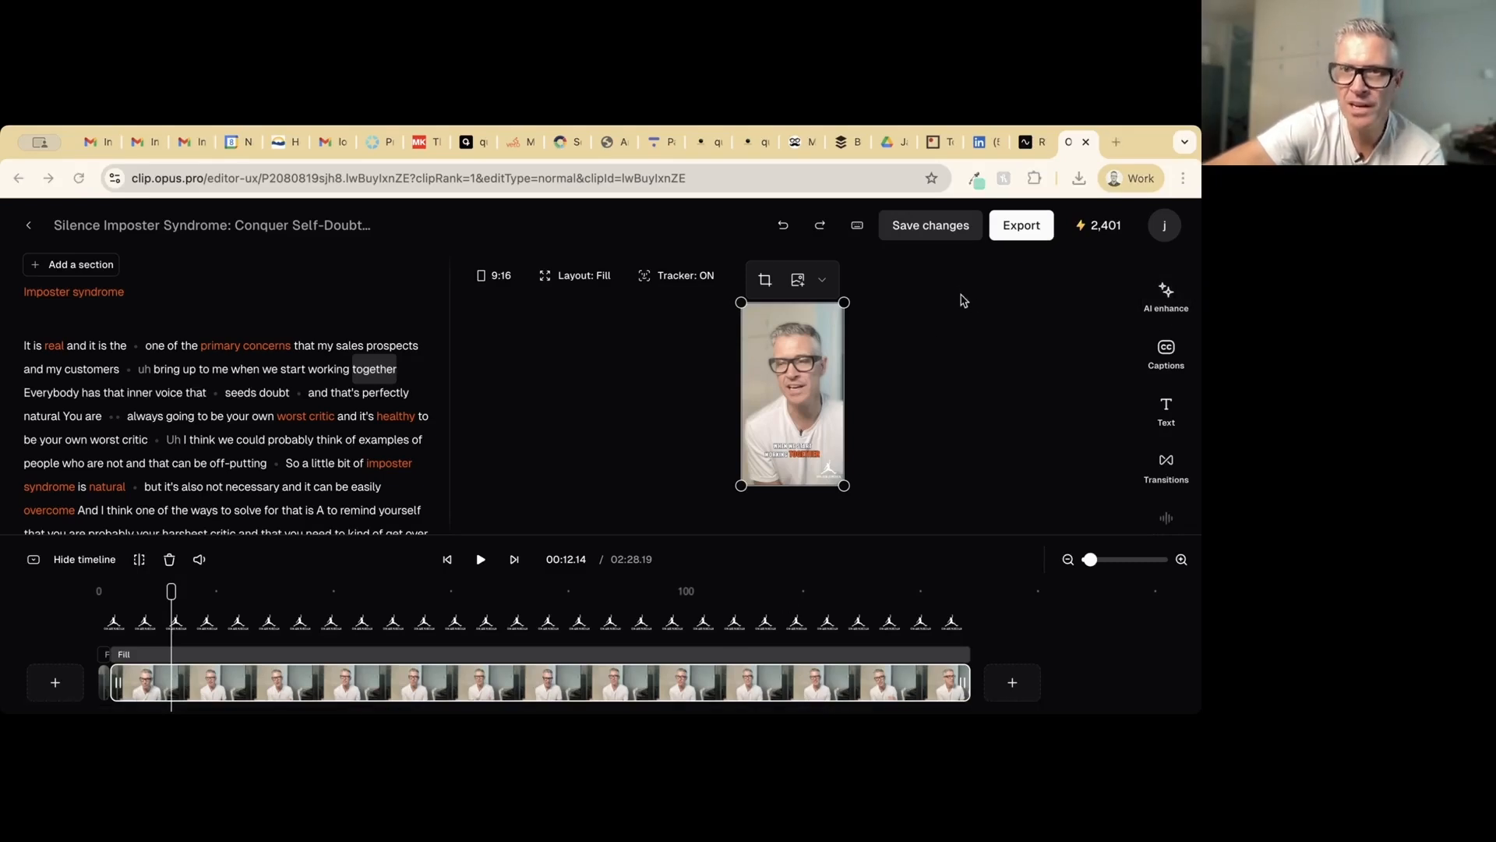
Remove the filler word "uh" before "bring up to me" from both caption and video, and play back the cut
left_click(1168, 295)
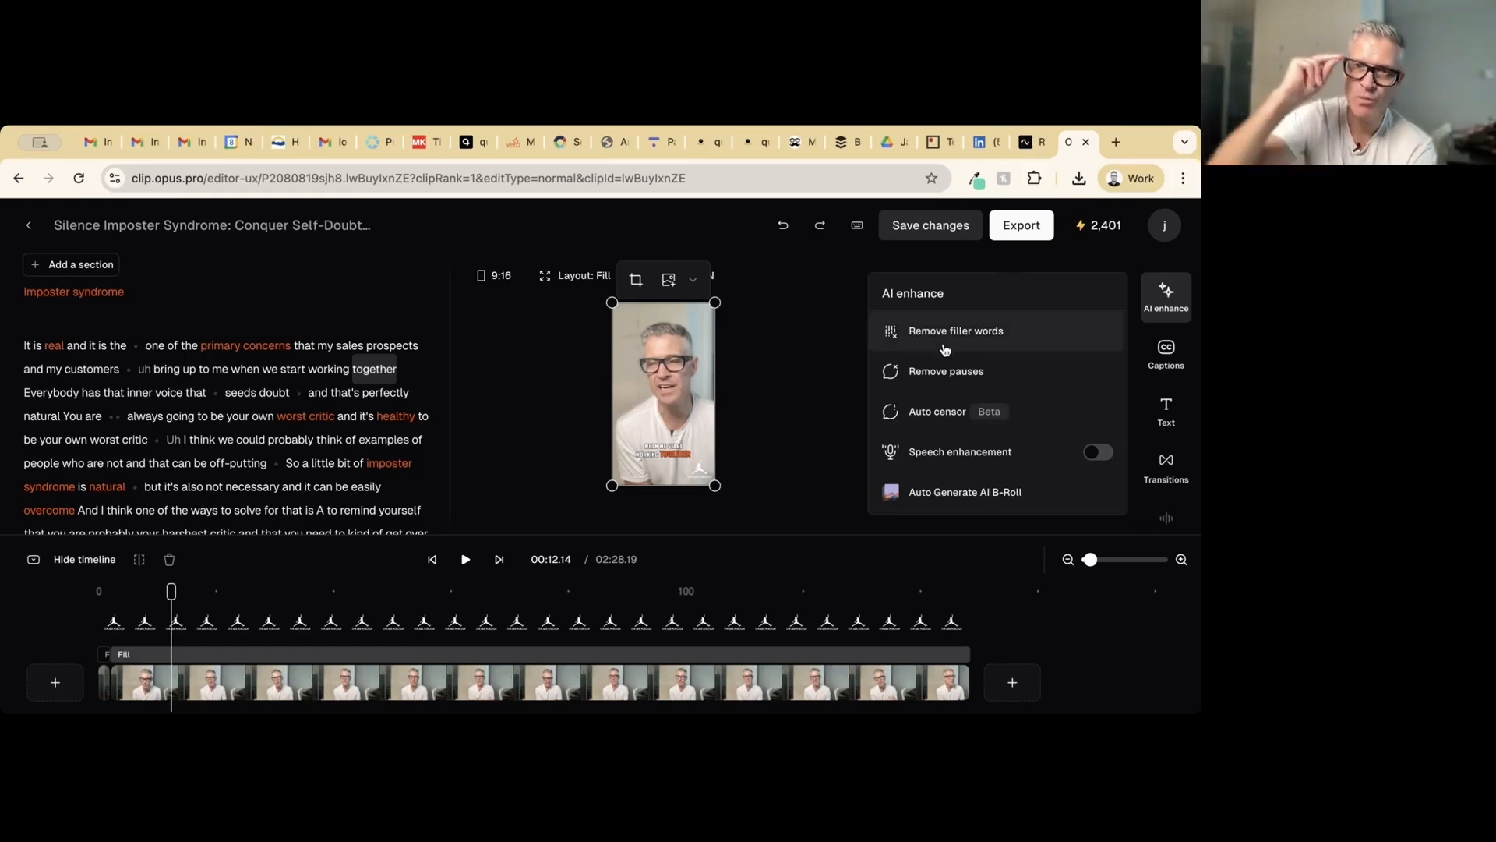
mouse_move(946, 349)
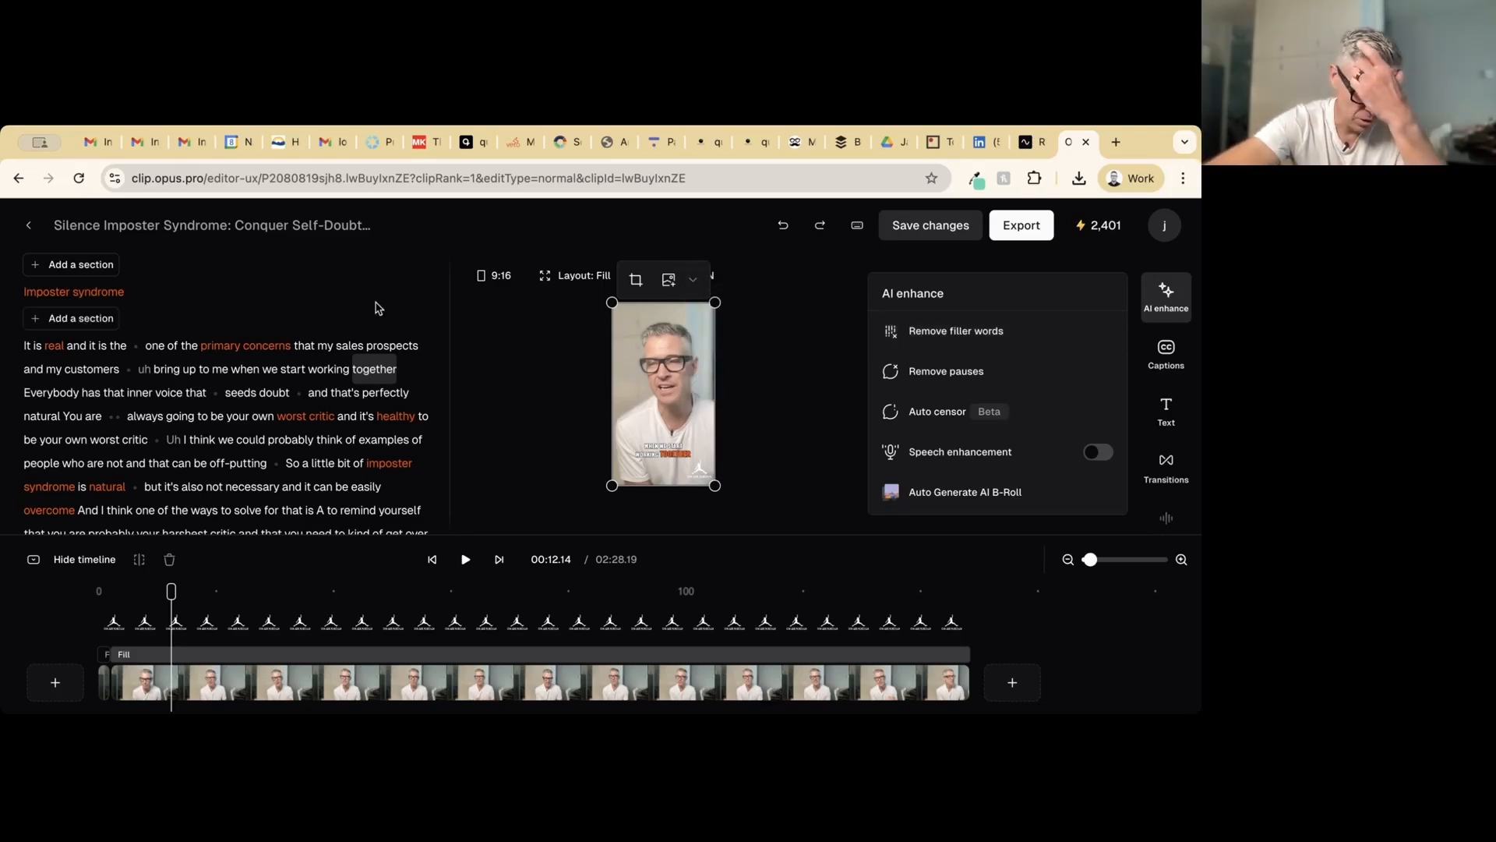
left_click(145, 370)
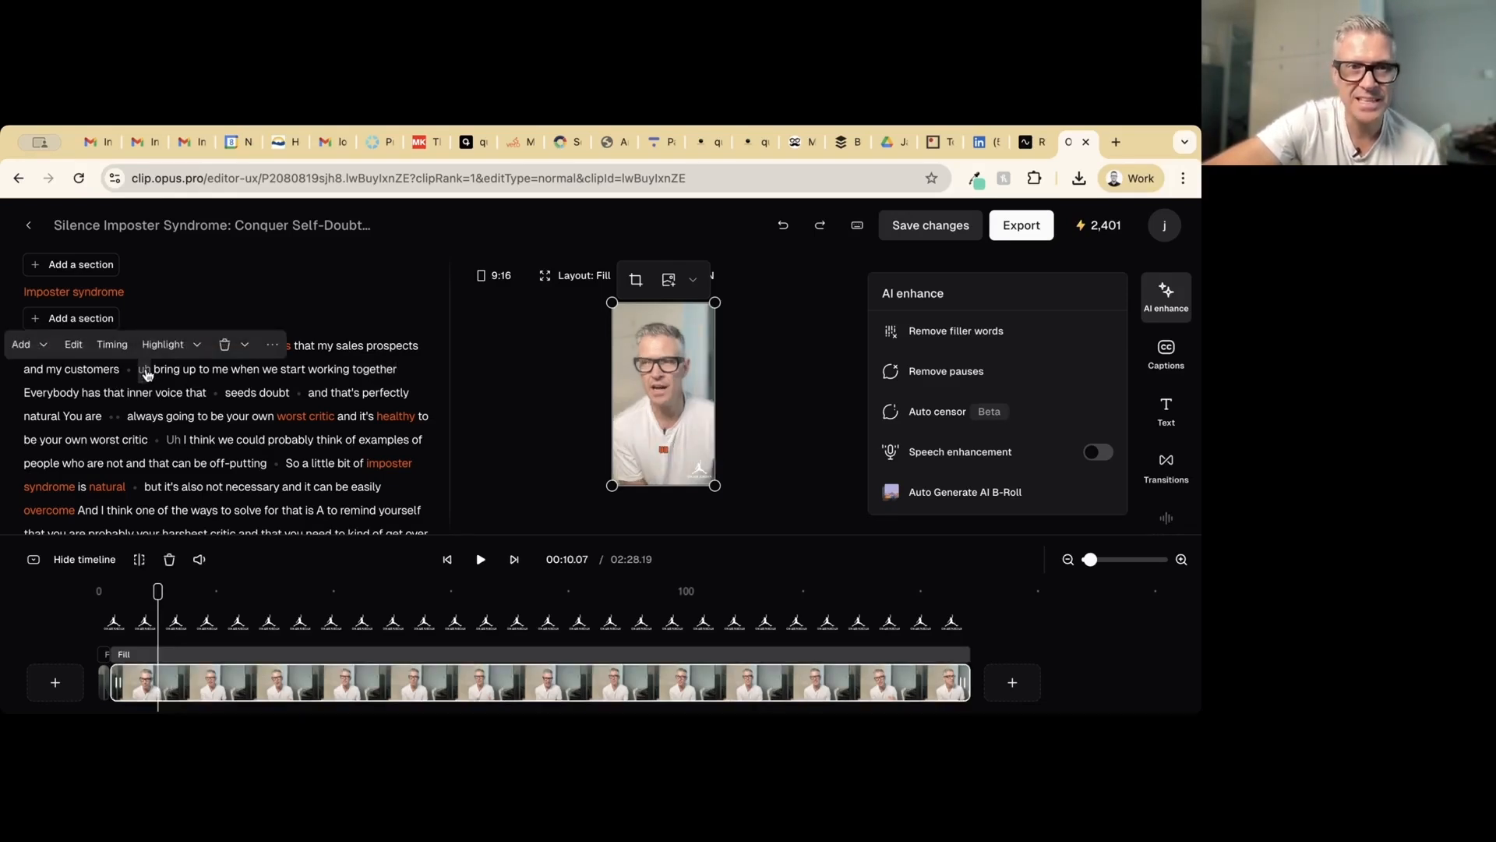
mouse_move(233, 346)
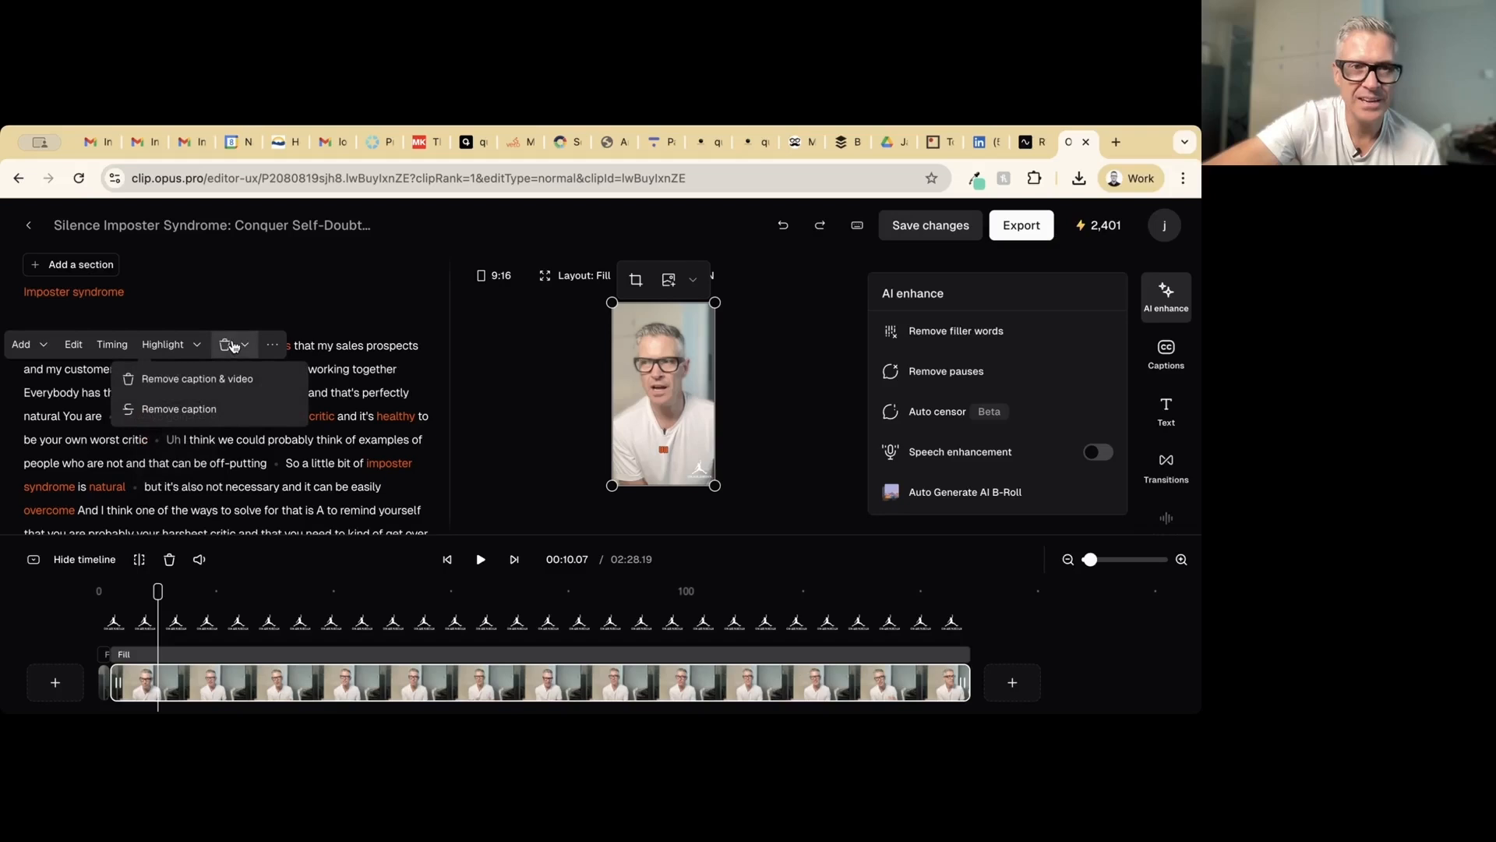
left_click(216, 384)
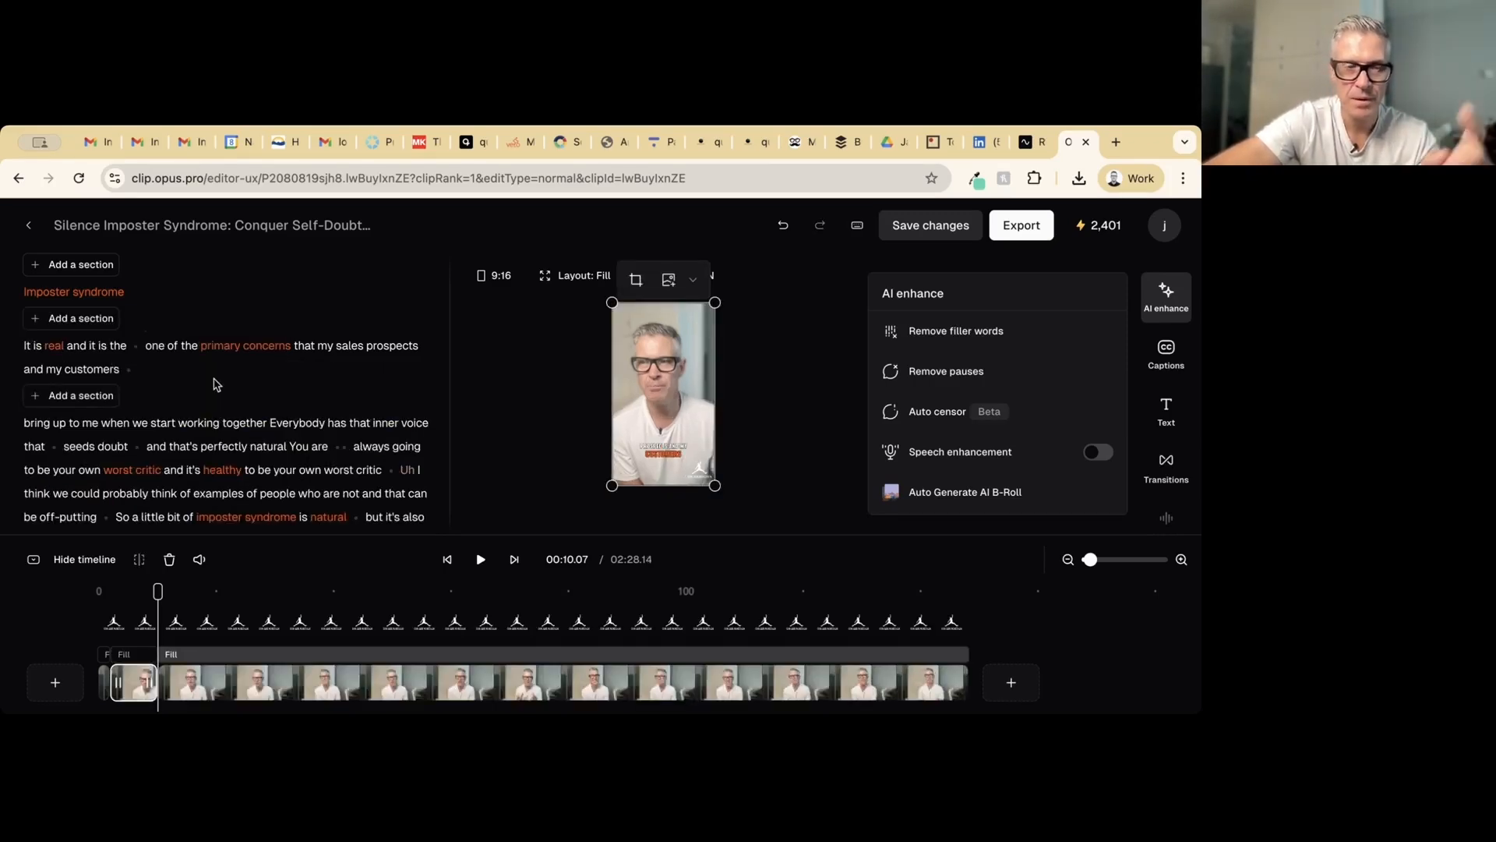
left_click(54, 373)
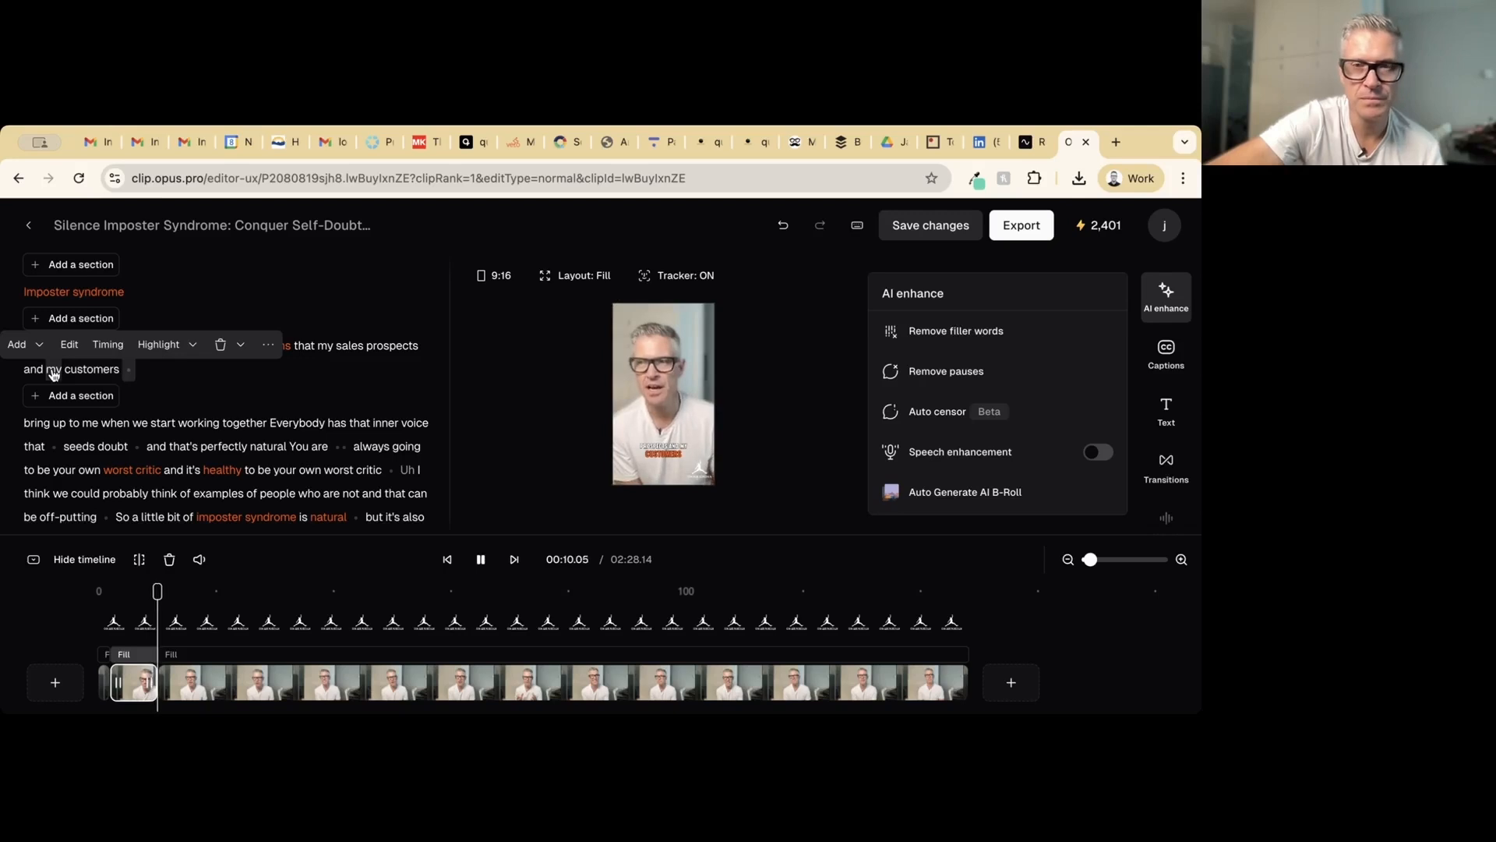
key("space")
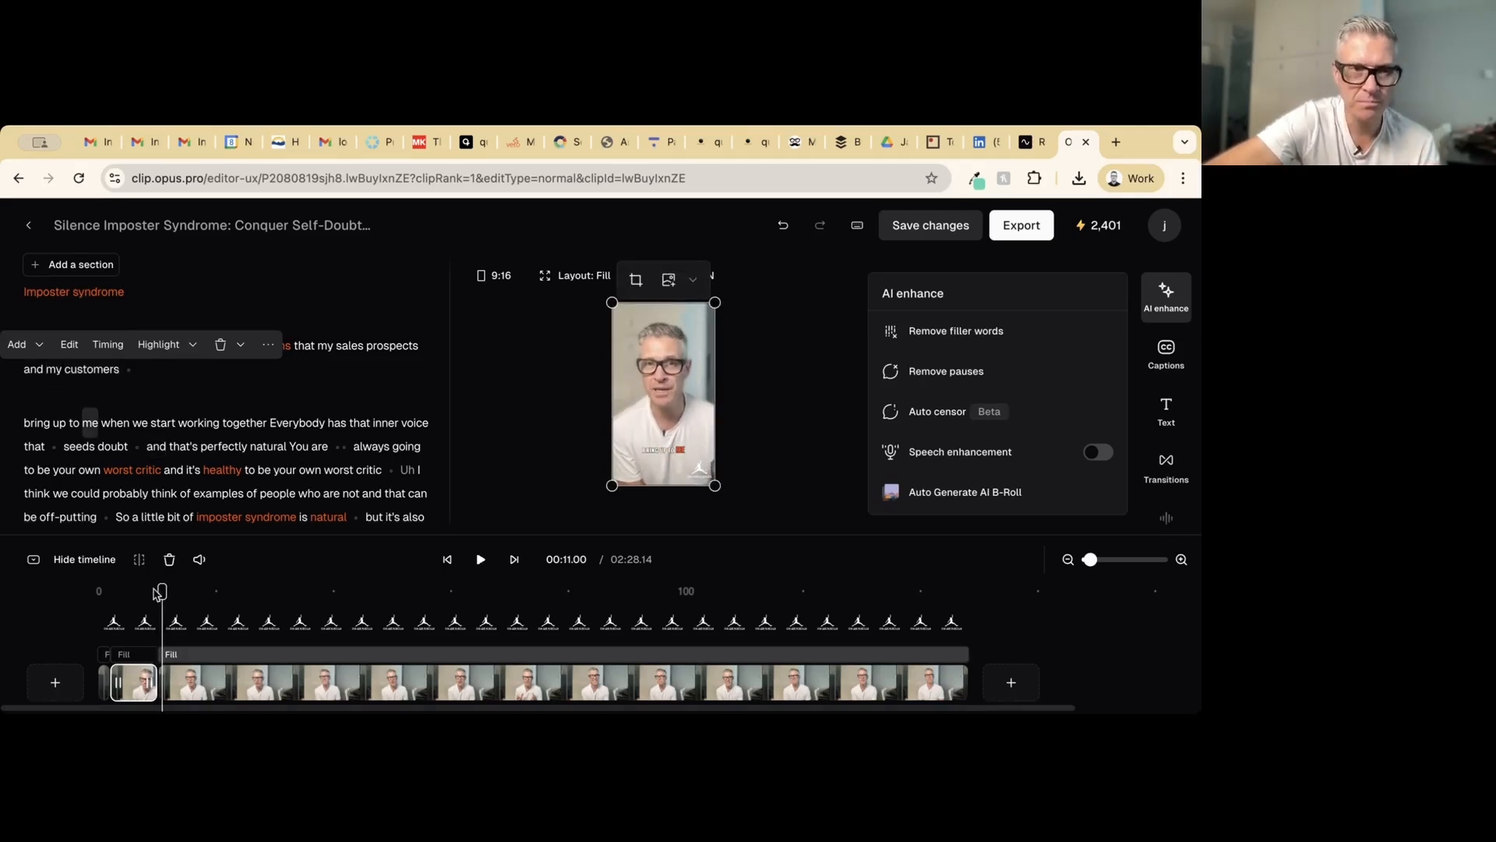
Narrow the browser window and magnify the timeline around the cut at 10 seconds, with the audio waveform in view
left_click_drag(162, 591, 156, 590)
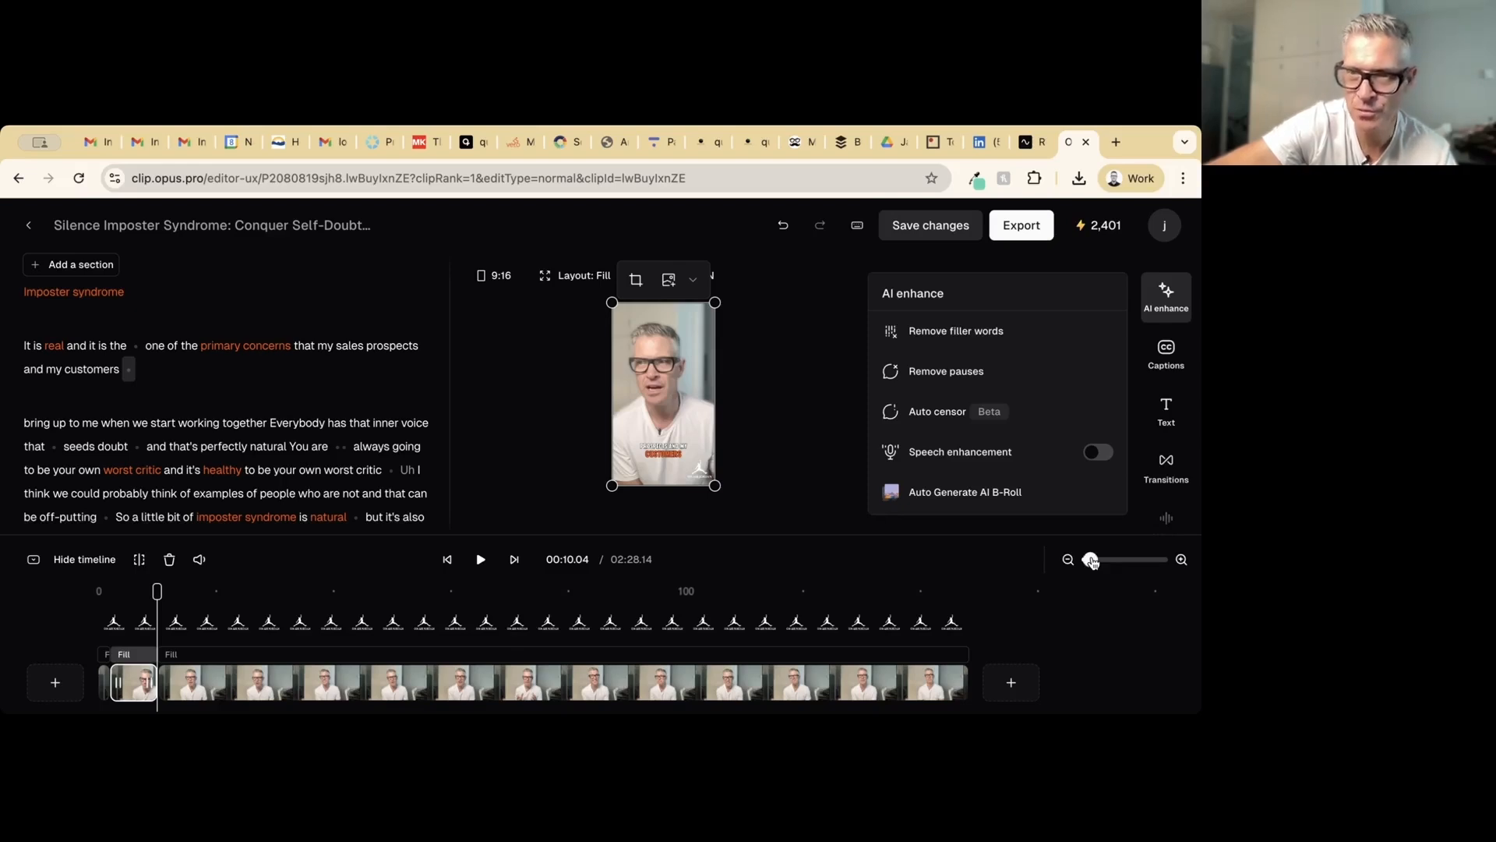
left_click_drag(1091, 561, 1121, 559)
scroll(690, 597, "right", 1)
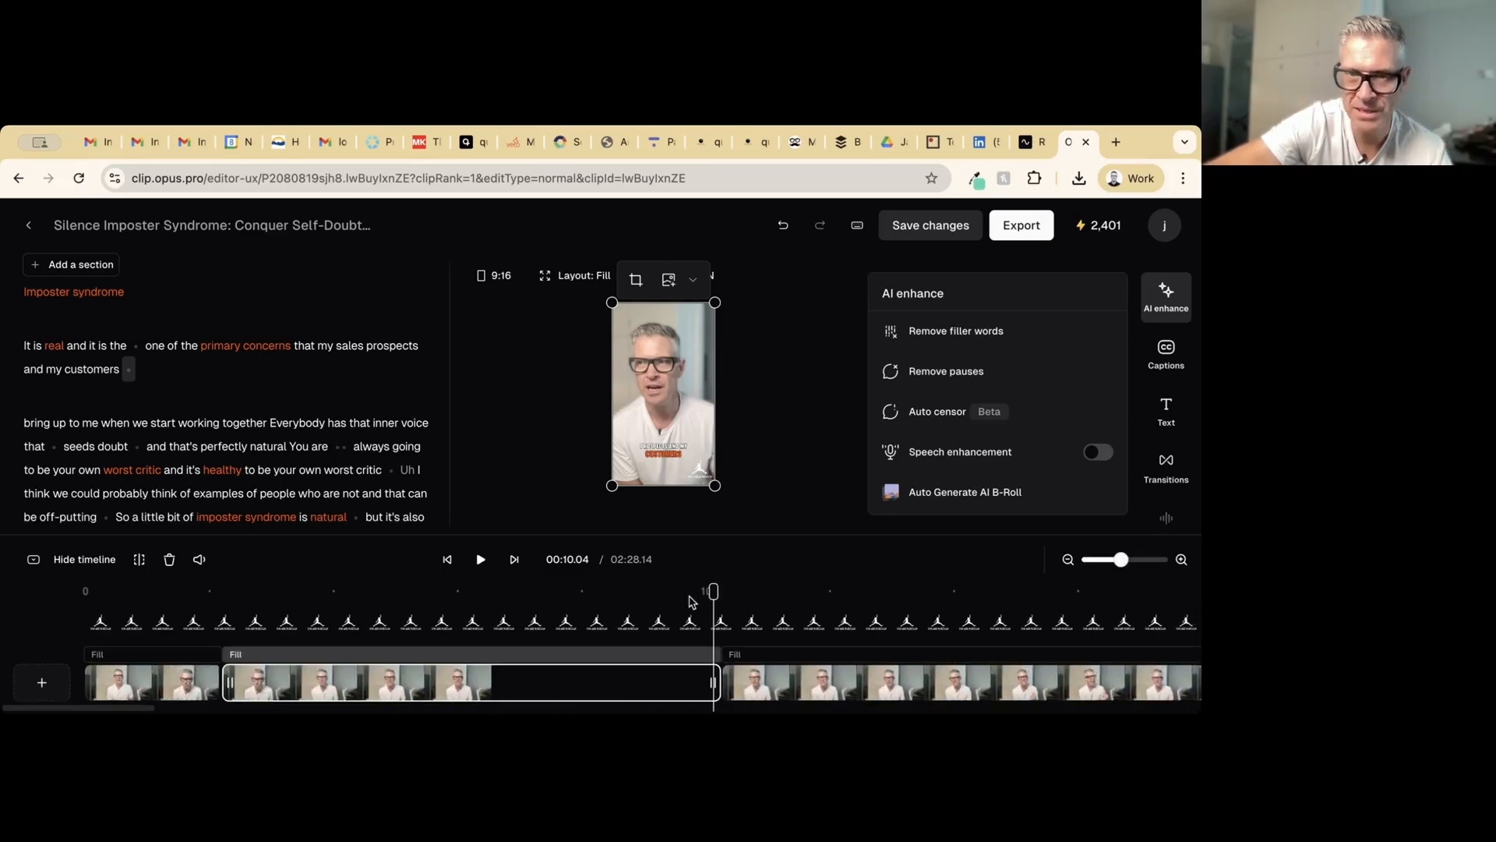
scroll(689, 600, "right", 5)
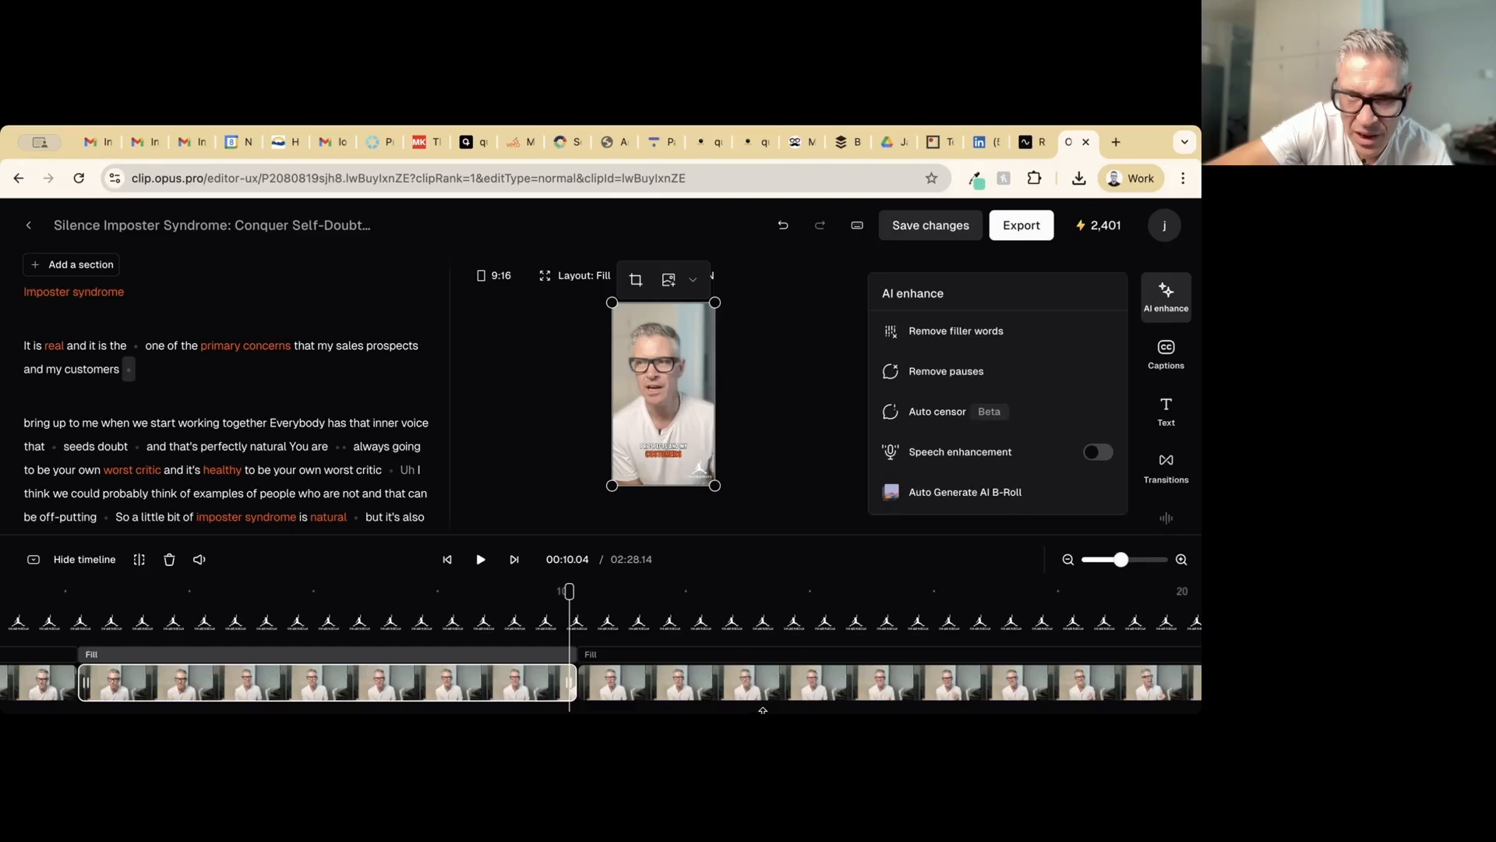
left_click_drag(763, 711, 726, 728)
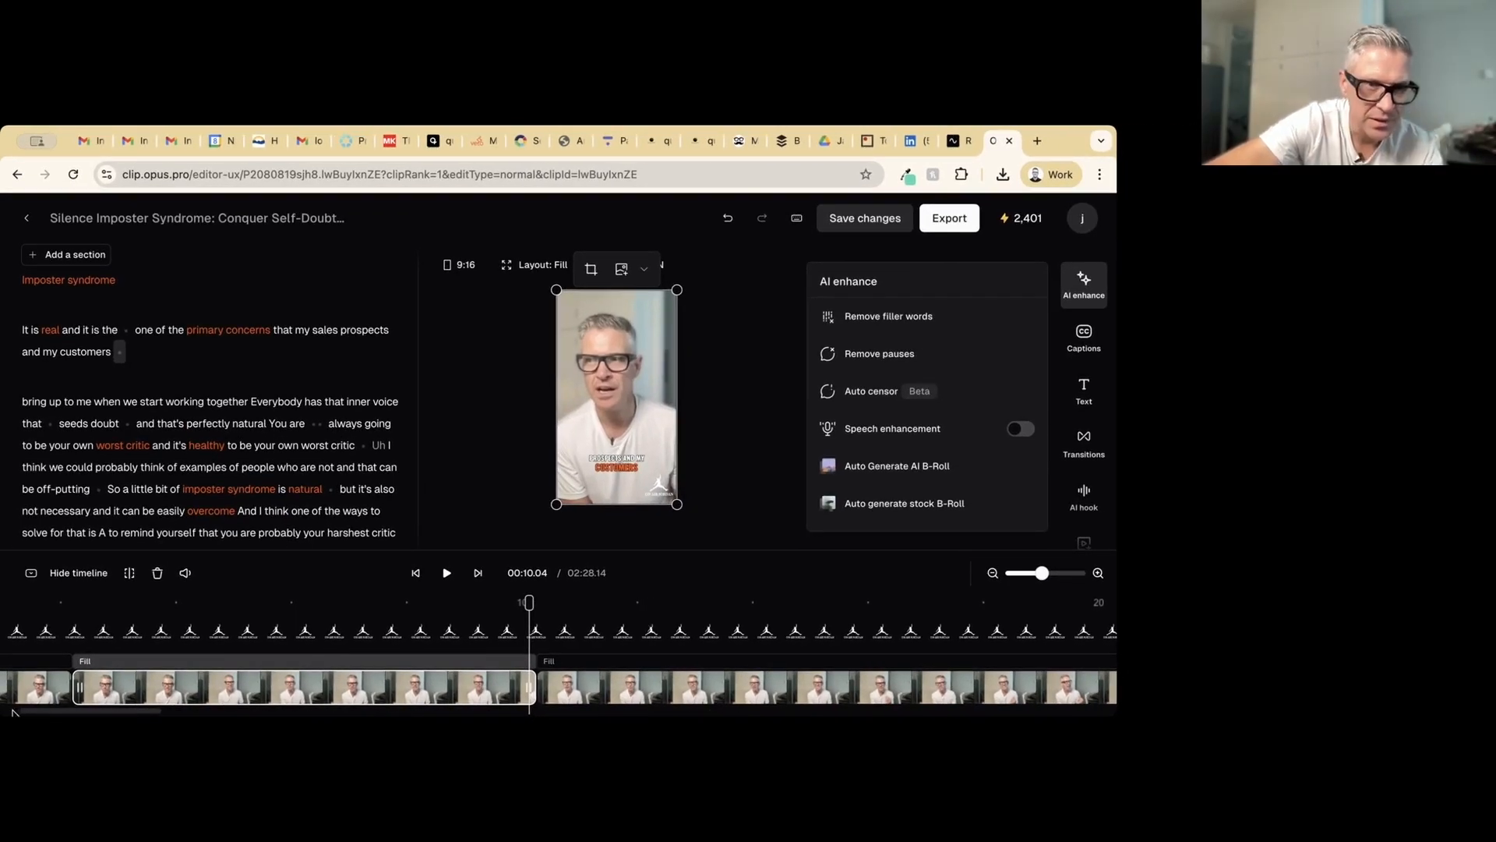
left_click_drag(8, 713, 7, 714)
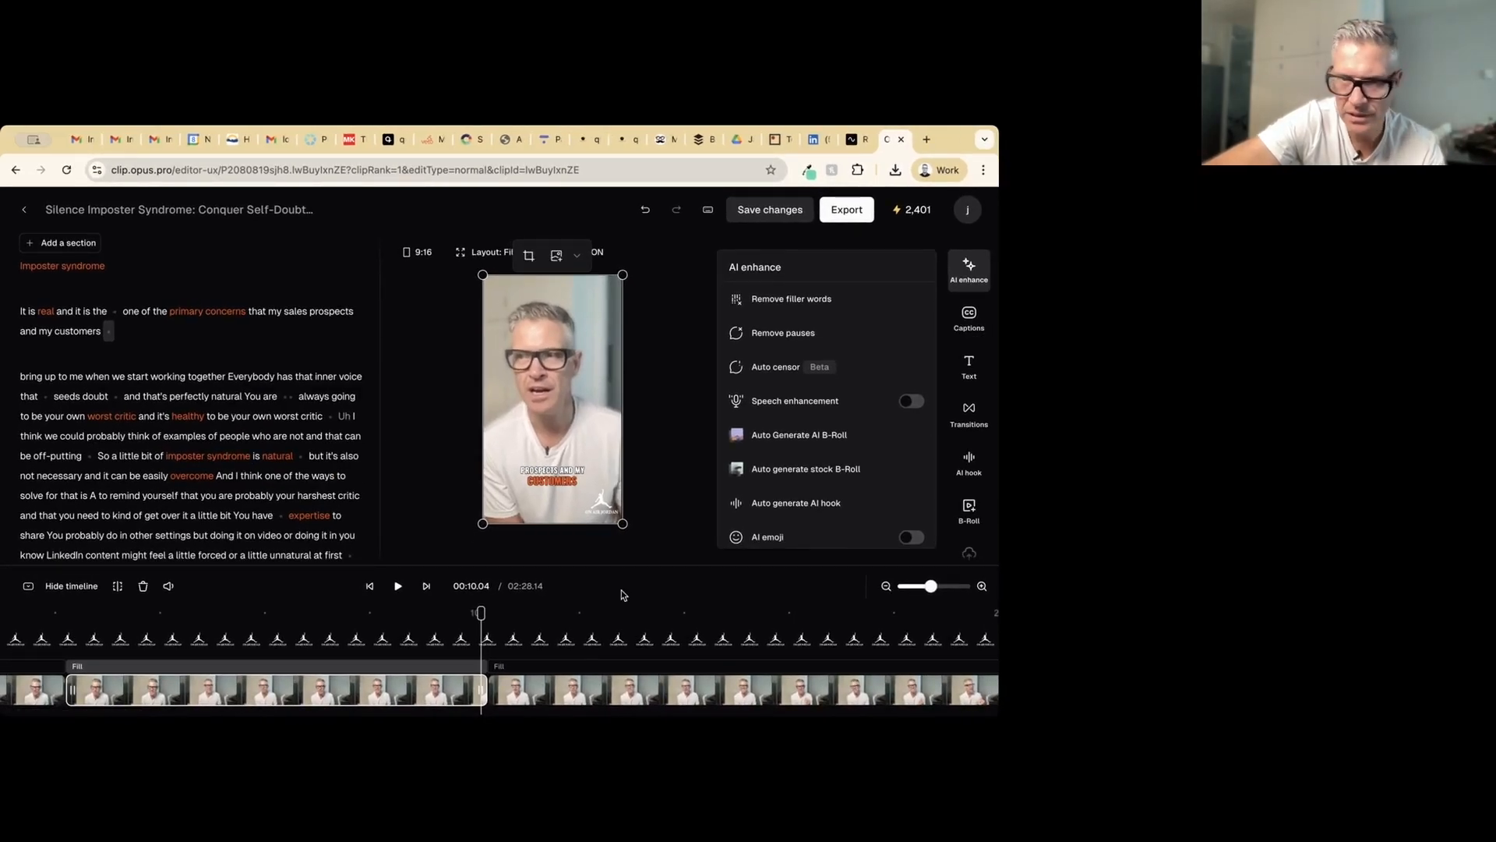
left_click_drag(930, 587, 970, 583)
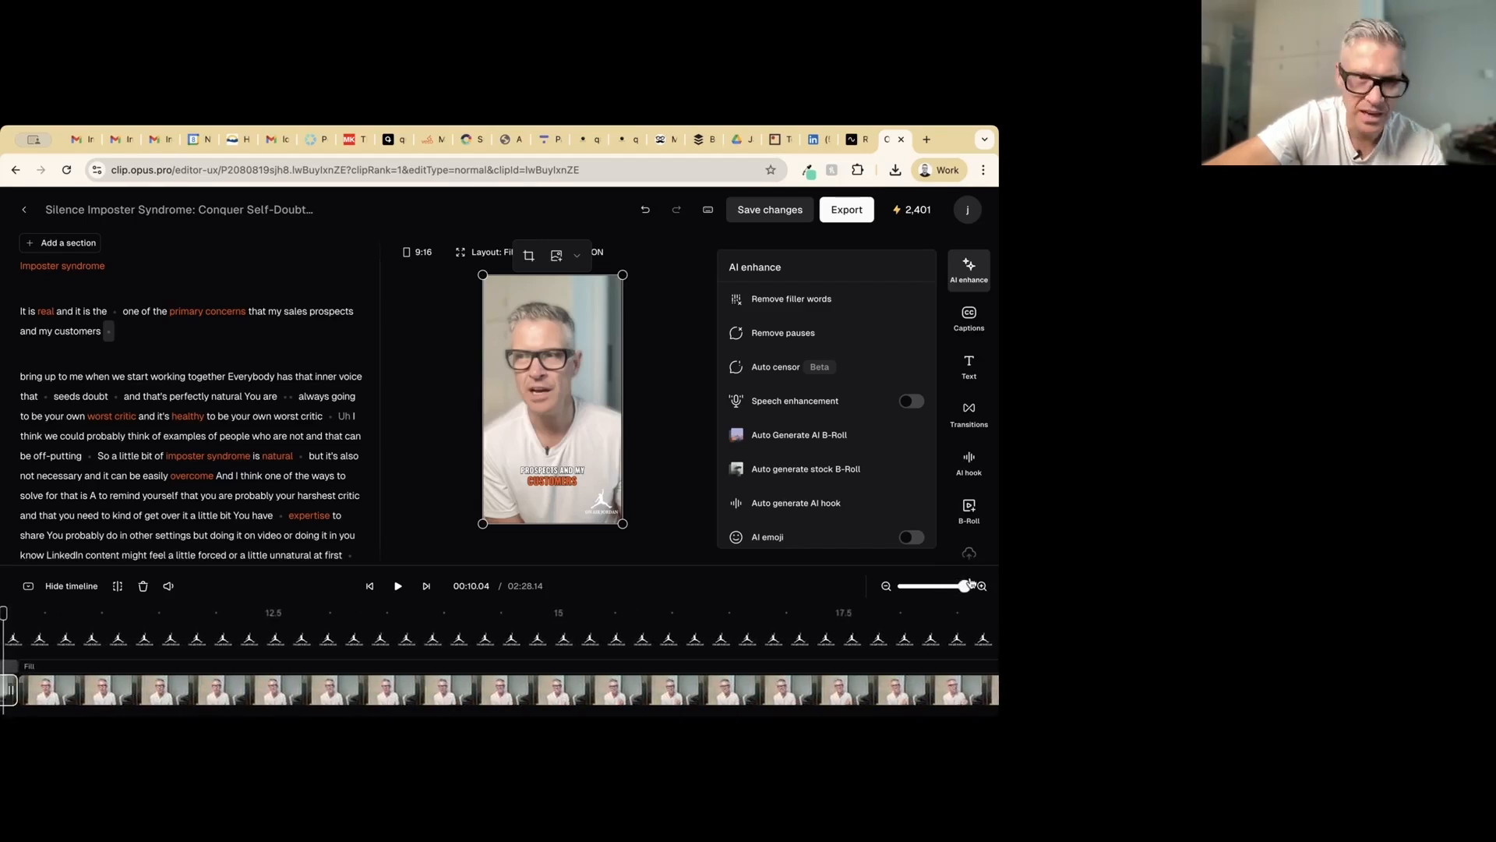
scroll(124, 641, "down", 1)
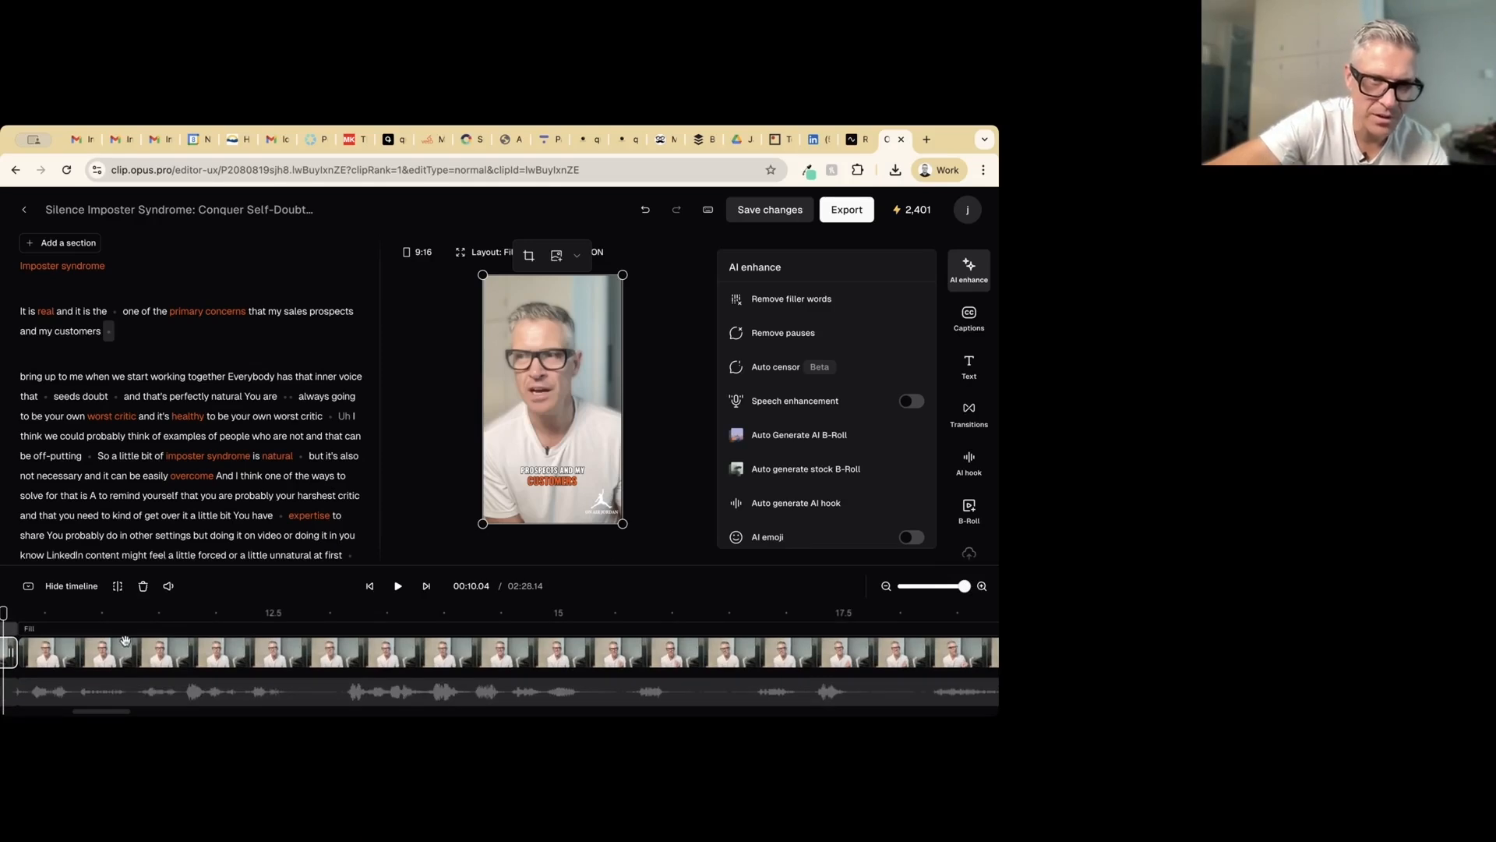
scroll(124, 641, "left", 2)
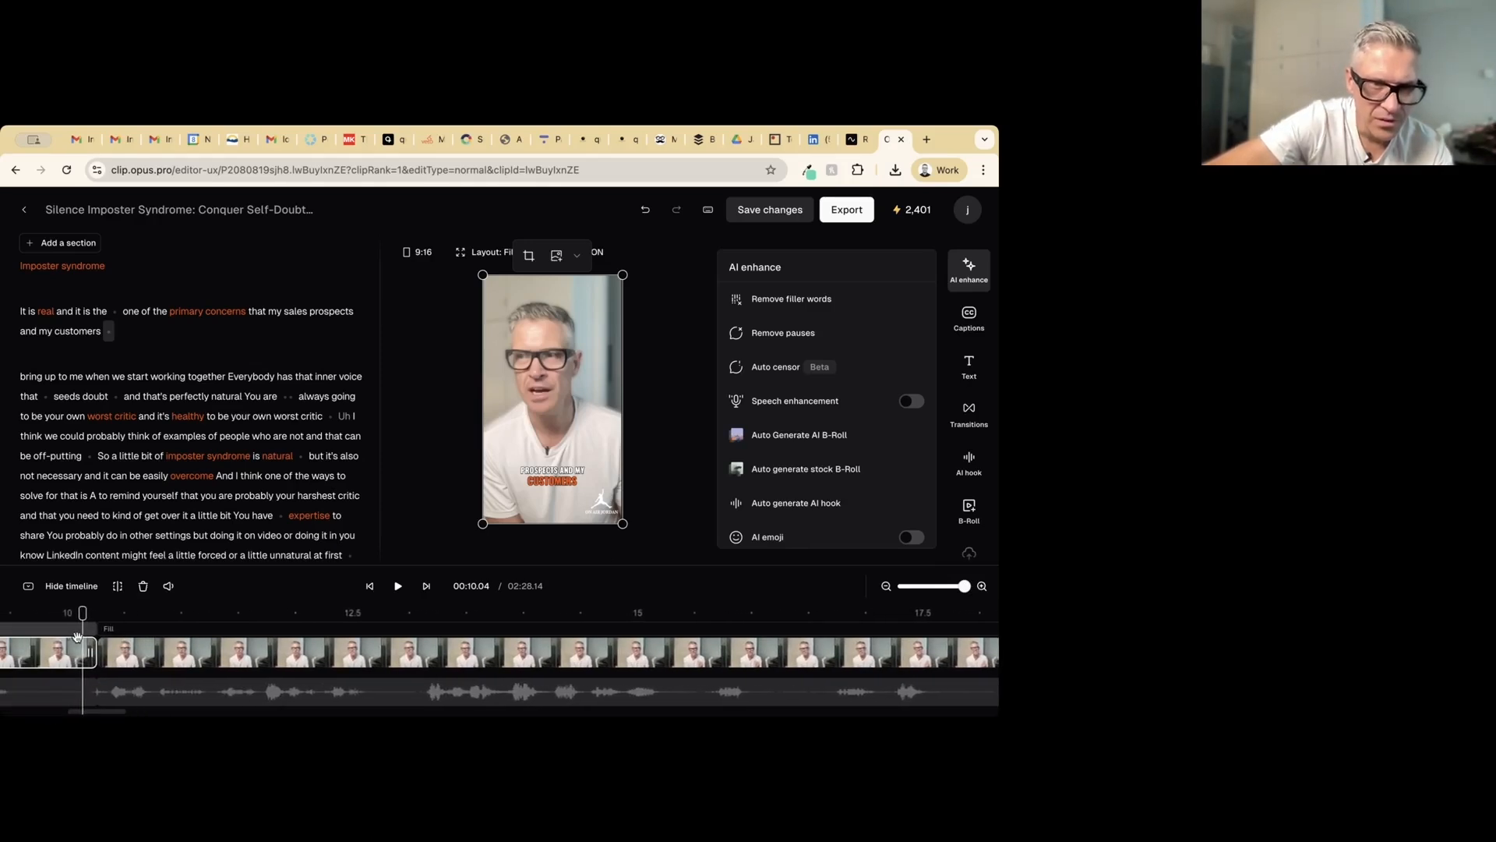
Scrub and play the stretch around 10 seconds to examine the leftover sound between "customers" and "bring up to me"
left_click_drag(82, 613, 35, 610)
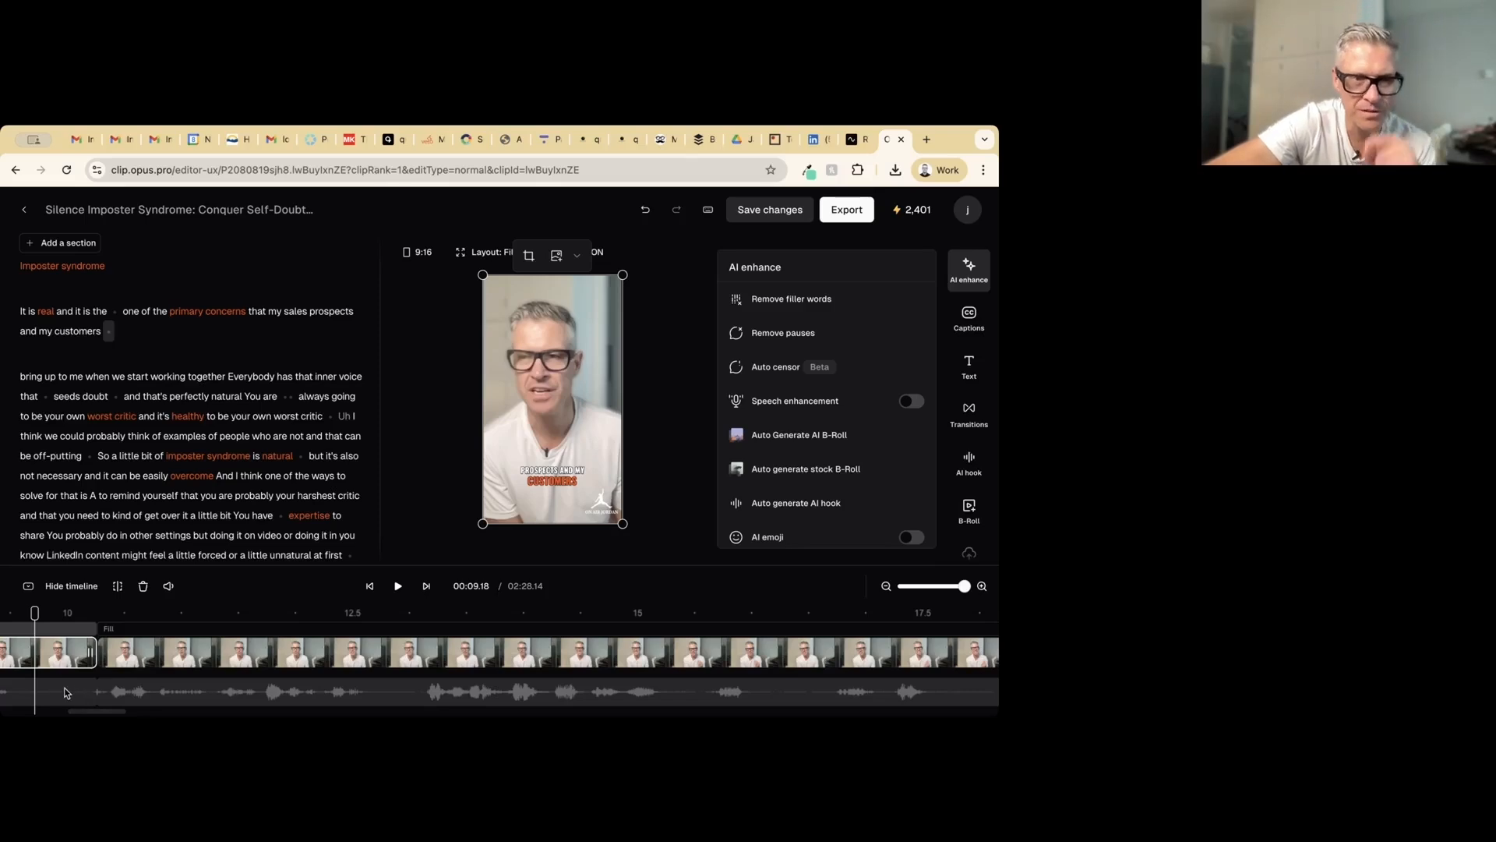
left_click(97, 614)
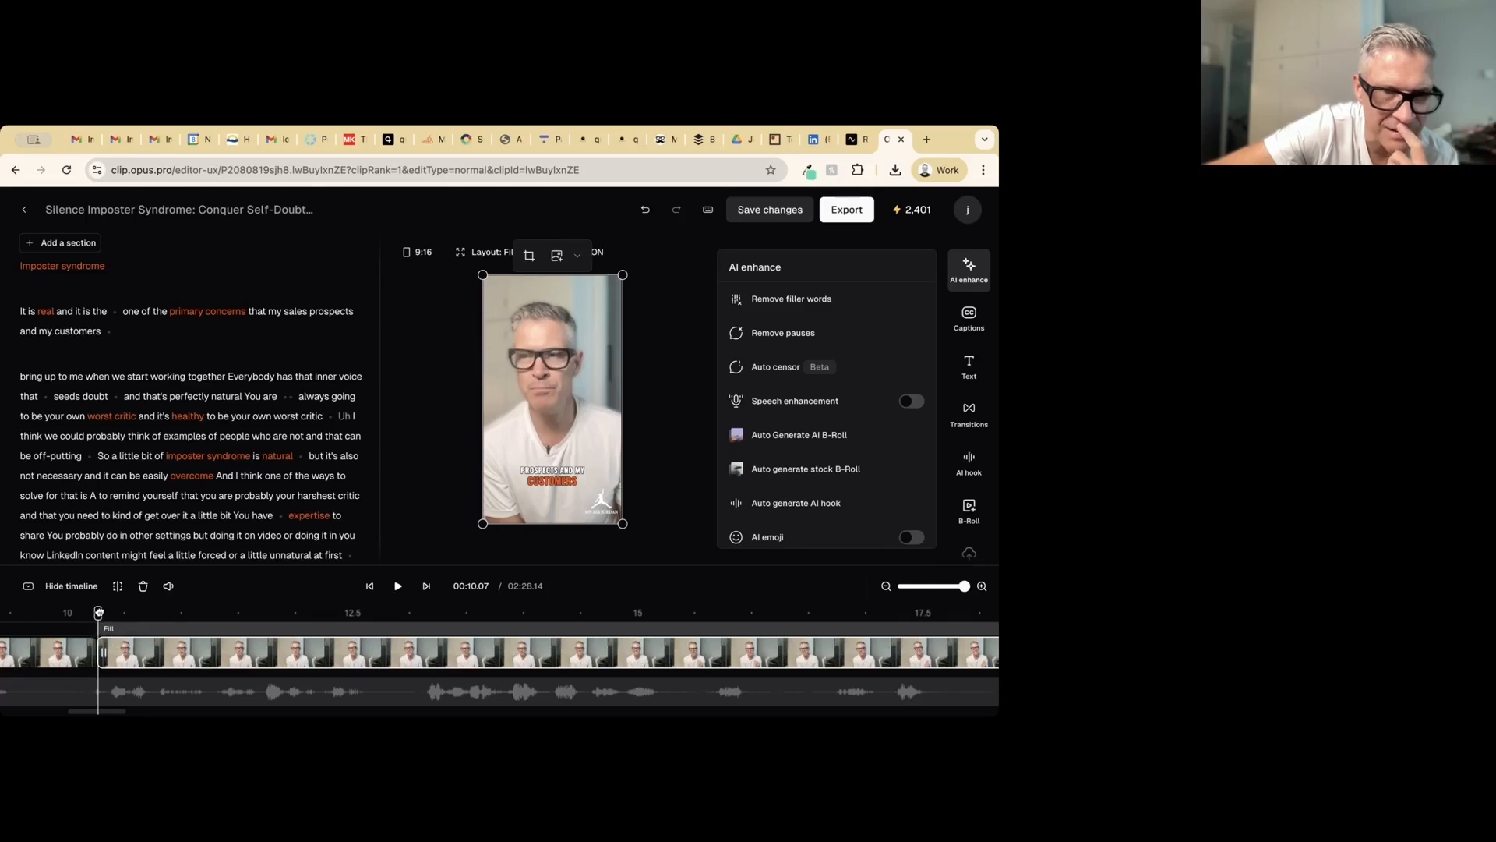
left_click_drag(97, 613, 73, 612)
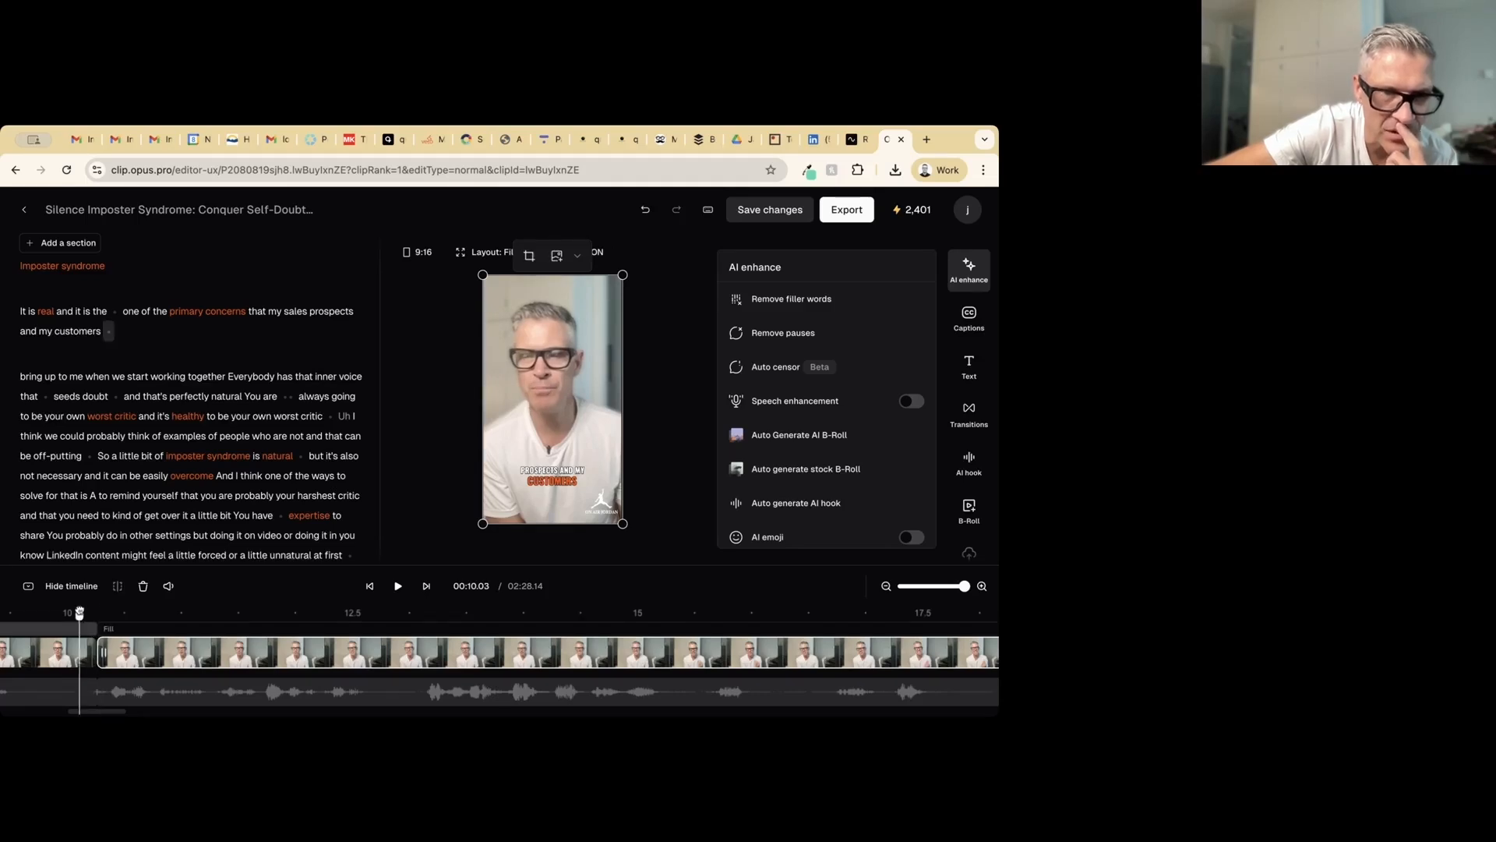
key("space")
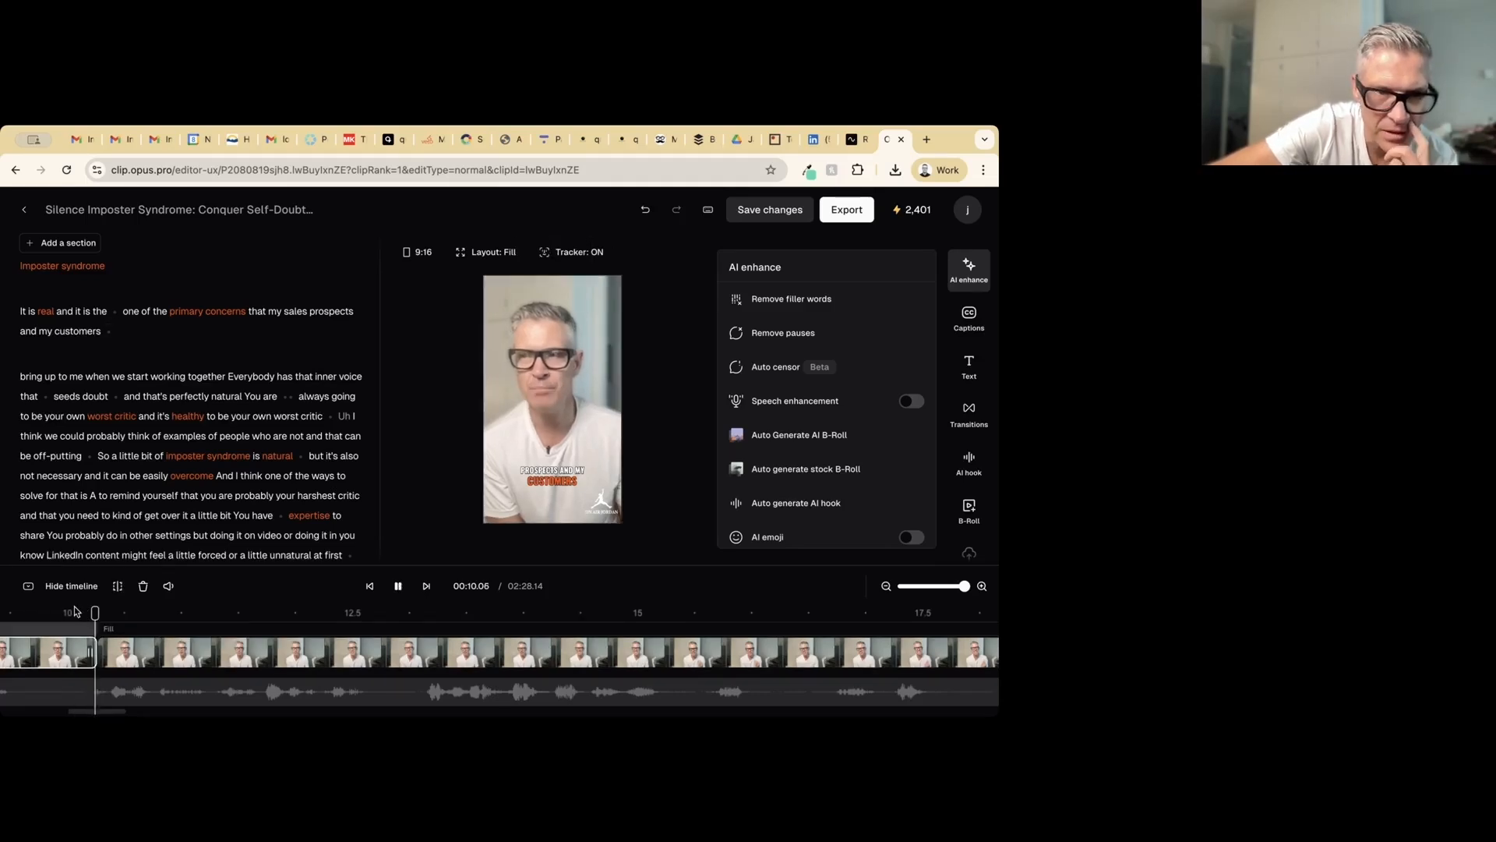
key("space")
left_click(110, 613)
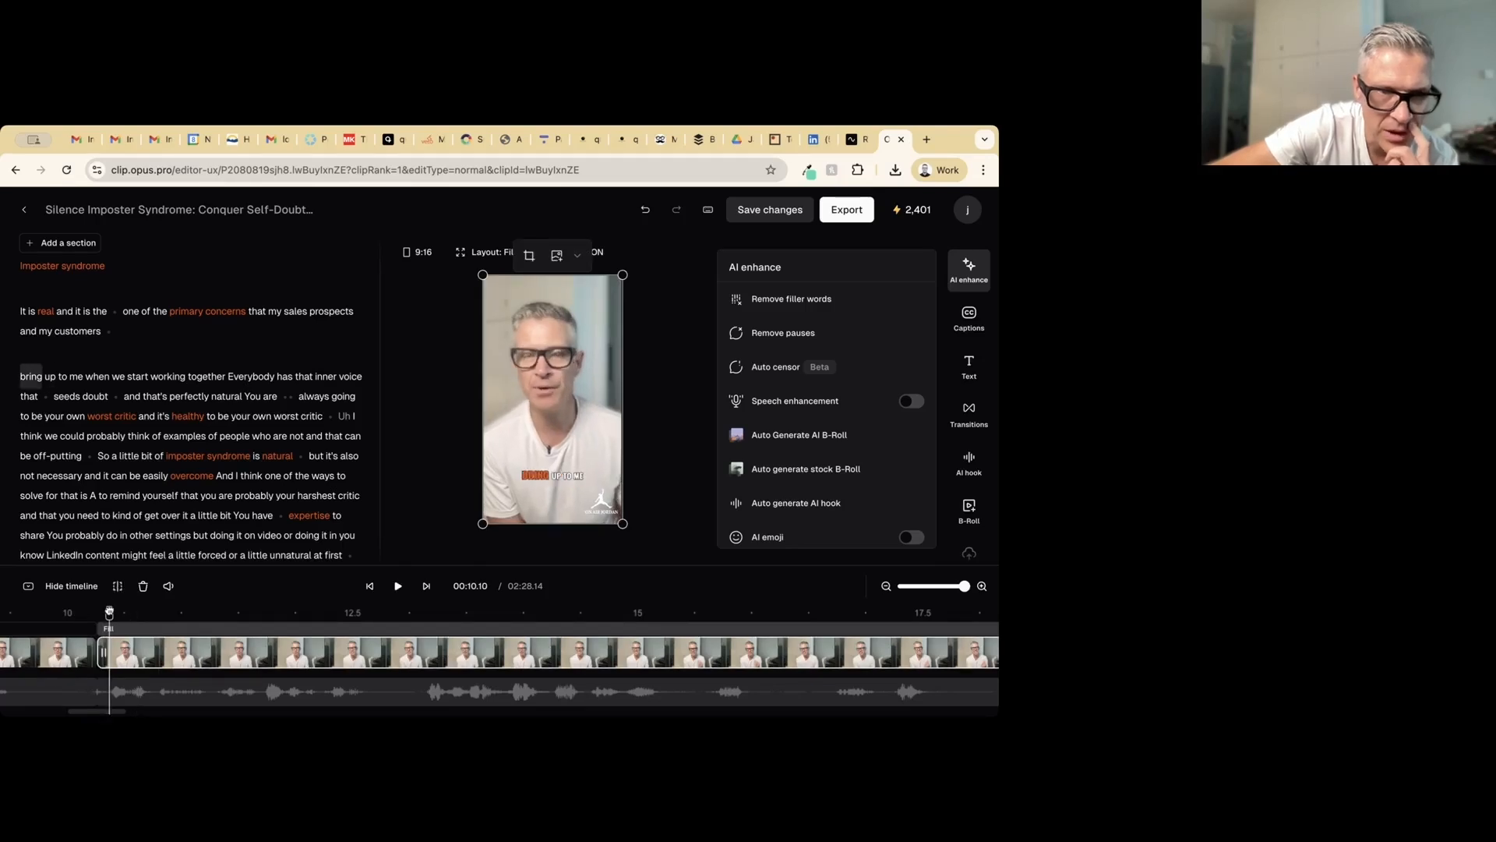
Split the video at 00:10.01 and delete the short leftover piece before "bring up to me"
left_click(73, 613)
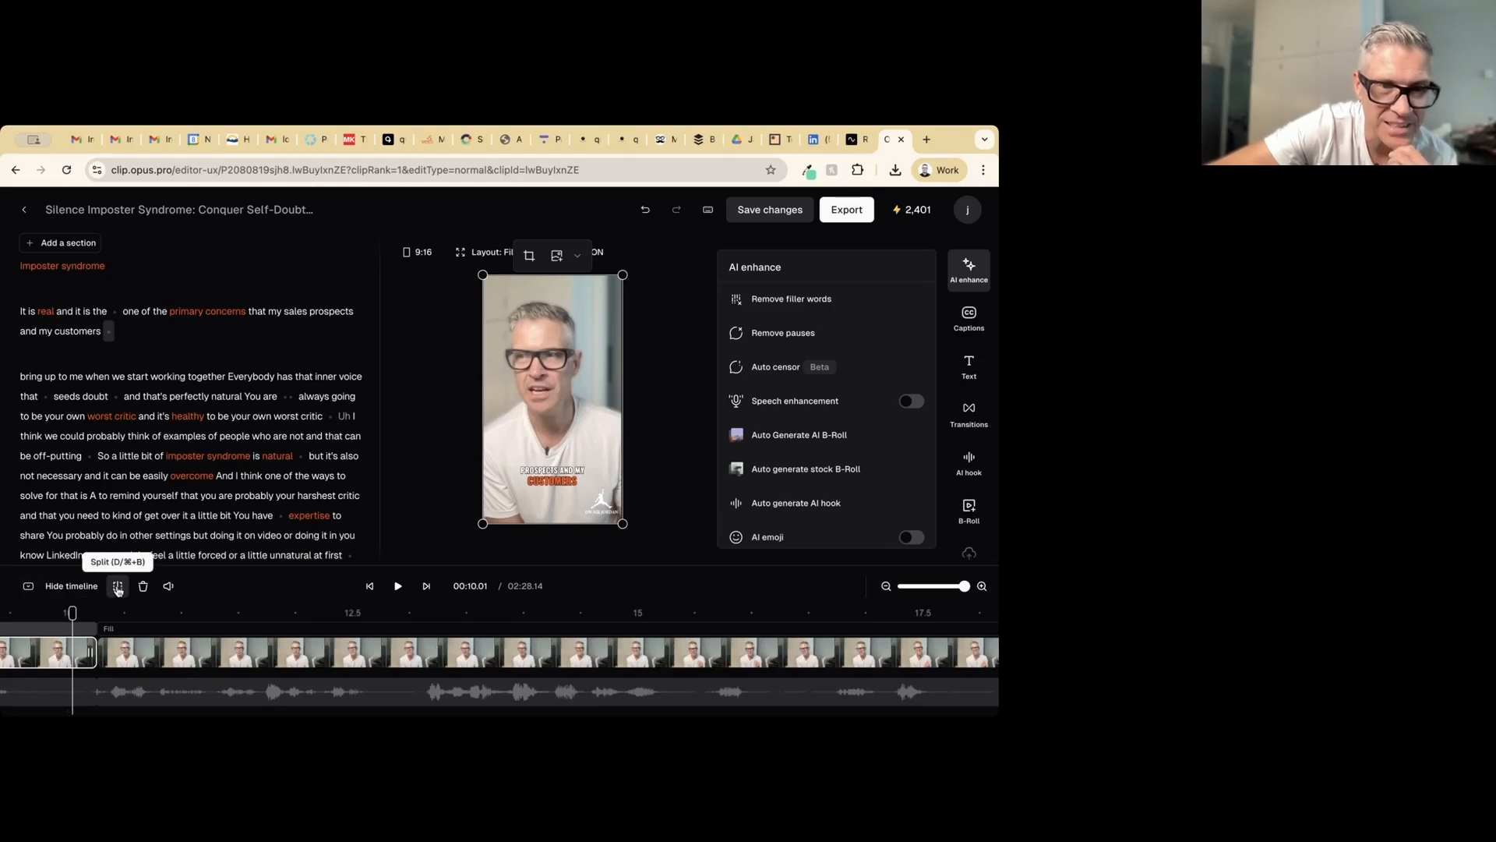
left_click(117, 588)
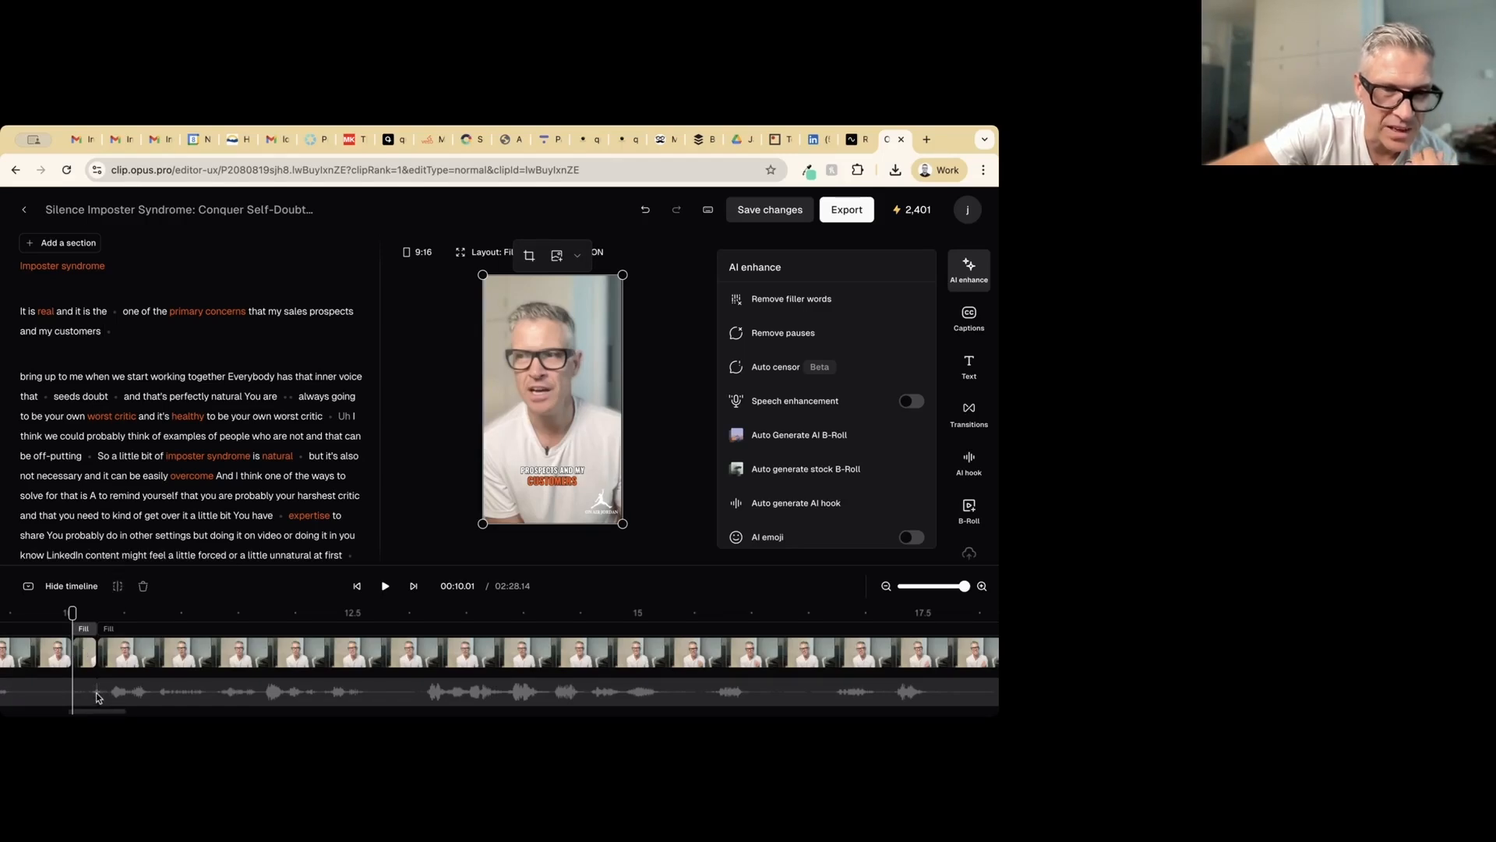
left_click(84, 650)
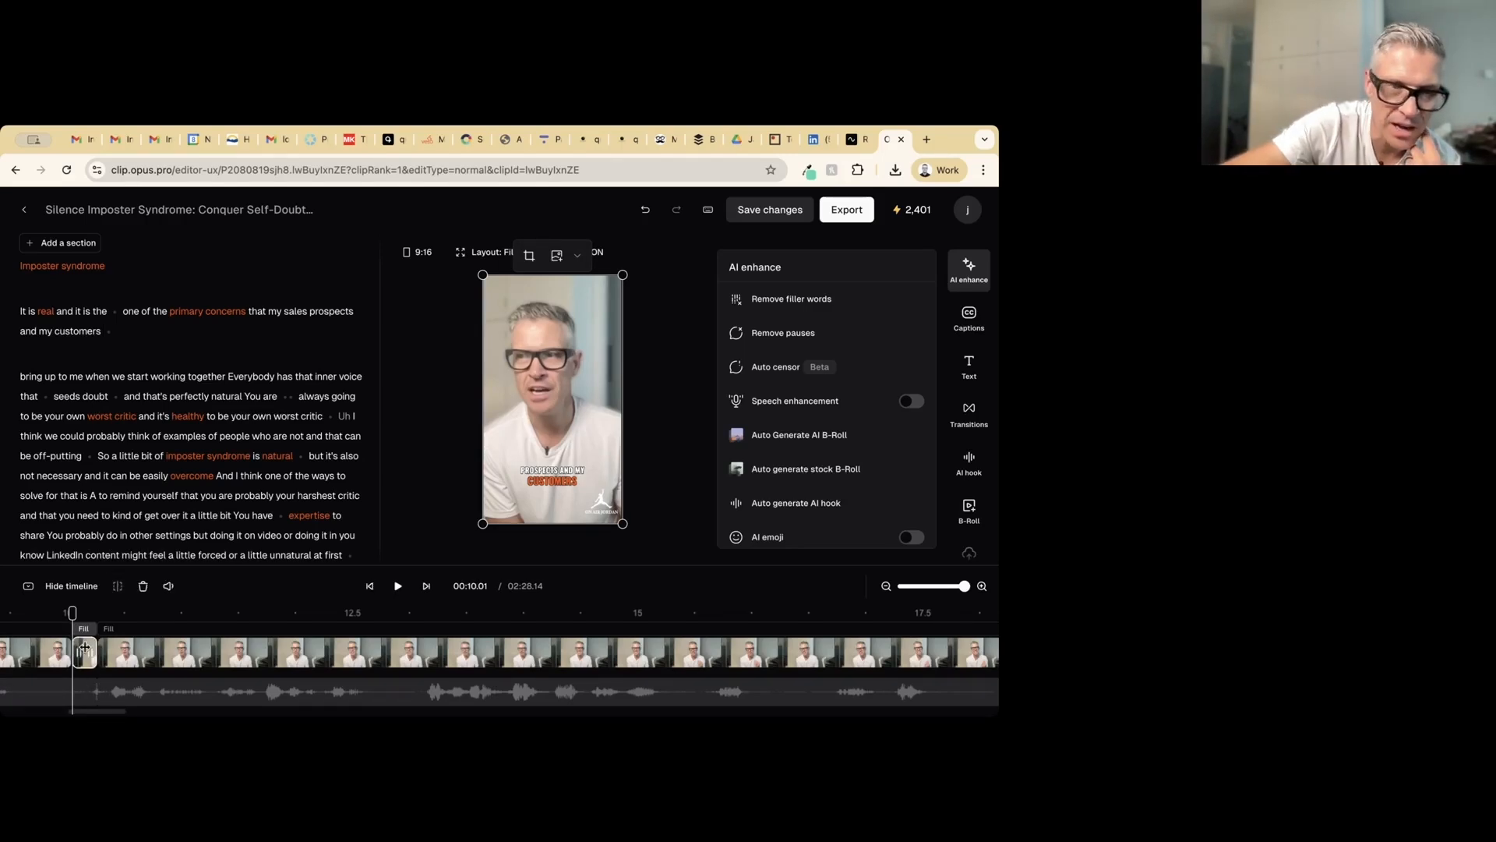
key("Delete")
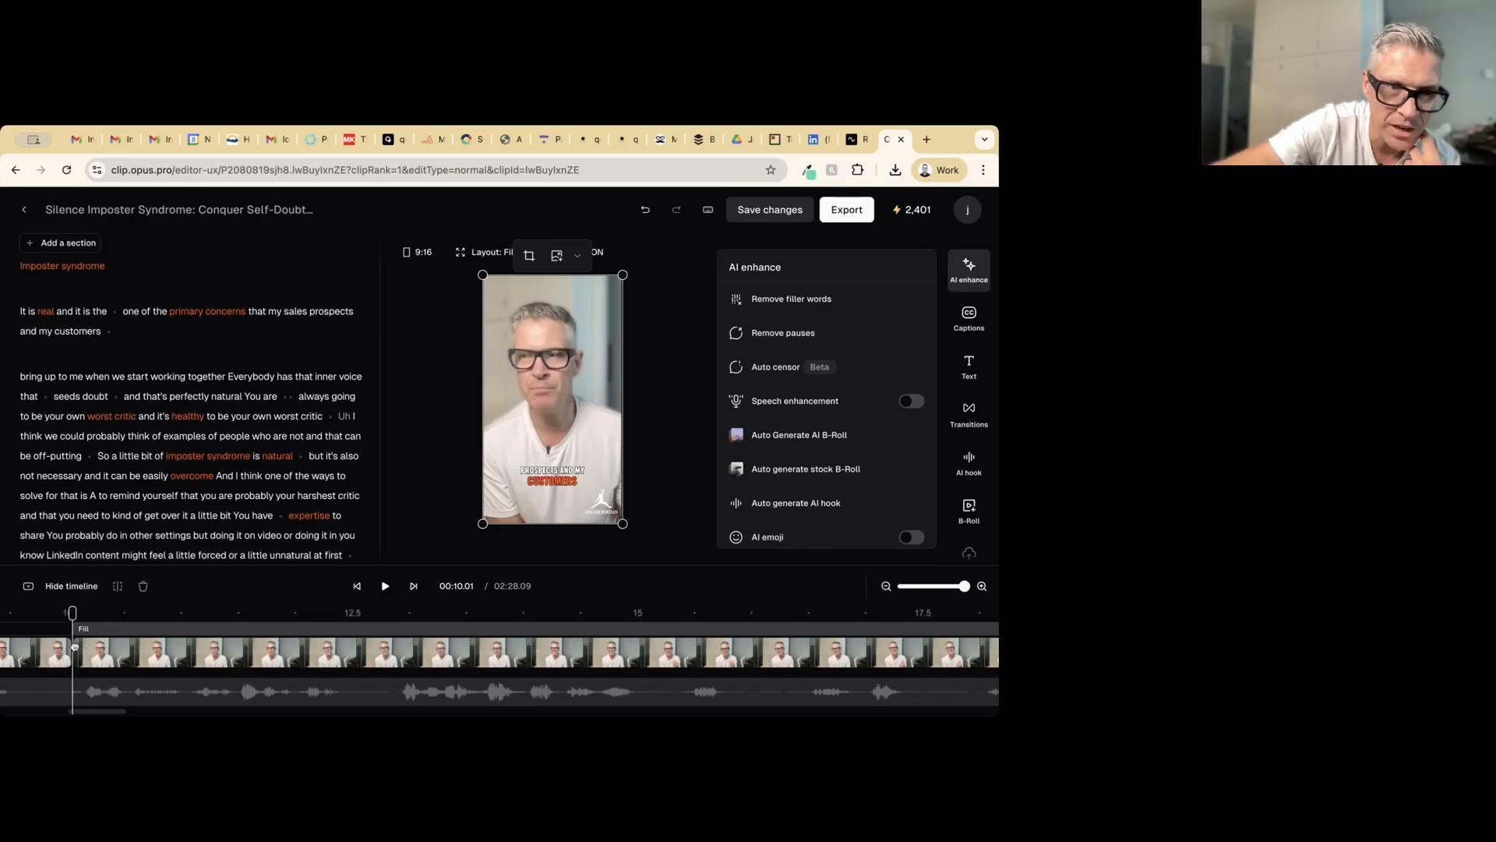
Play the cut between "customers" and "bring up to me" twice to check the transition
left_click(55, 612)
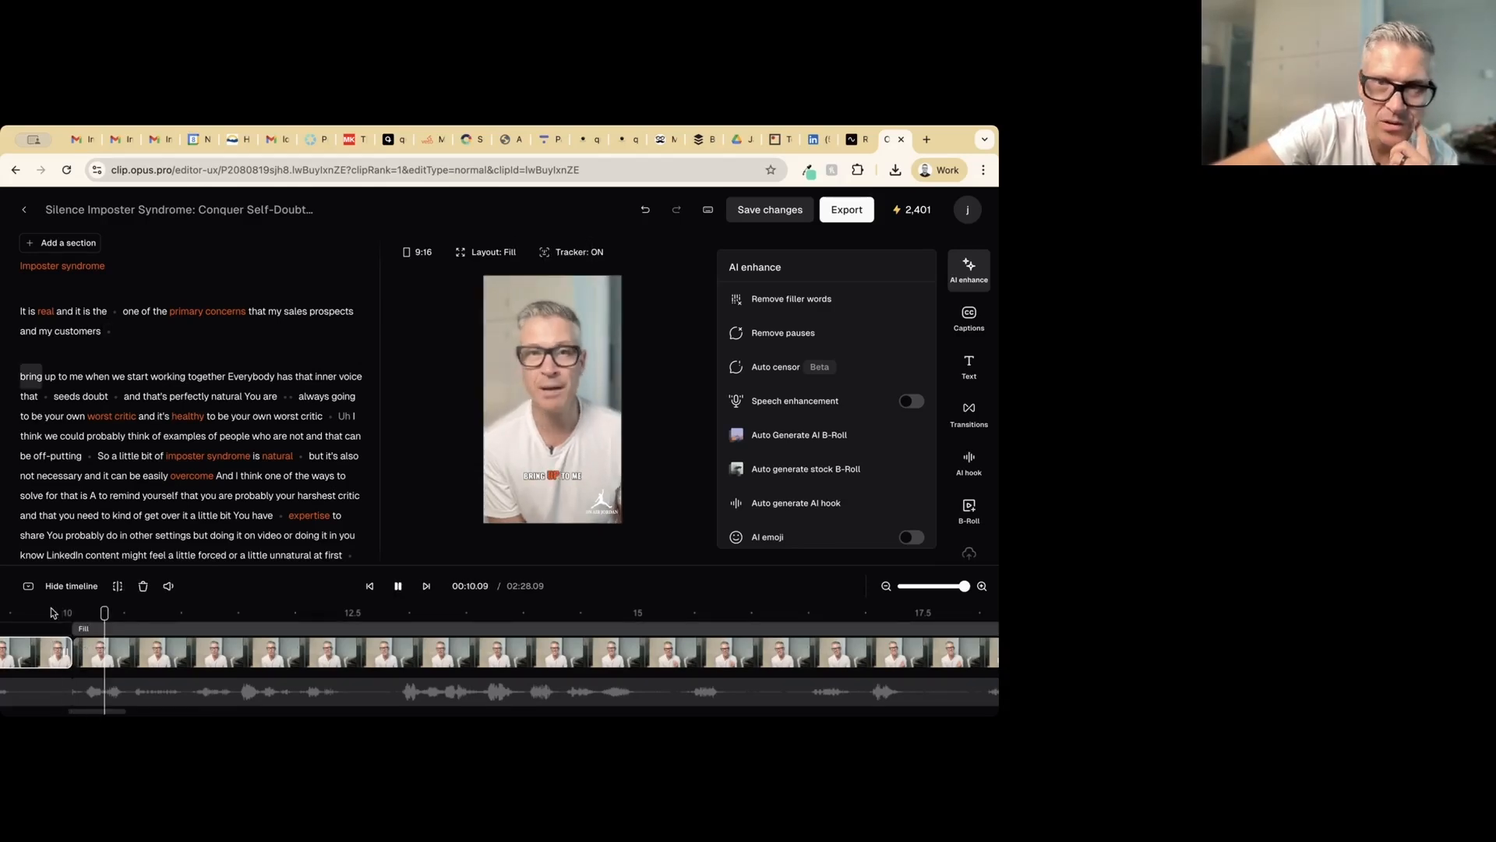
key("space")
left_click(14, 612)
key("space")
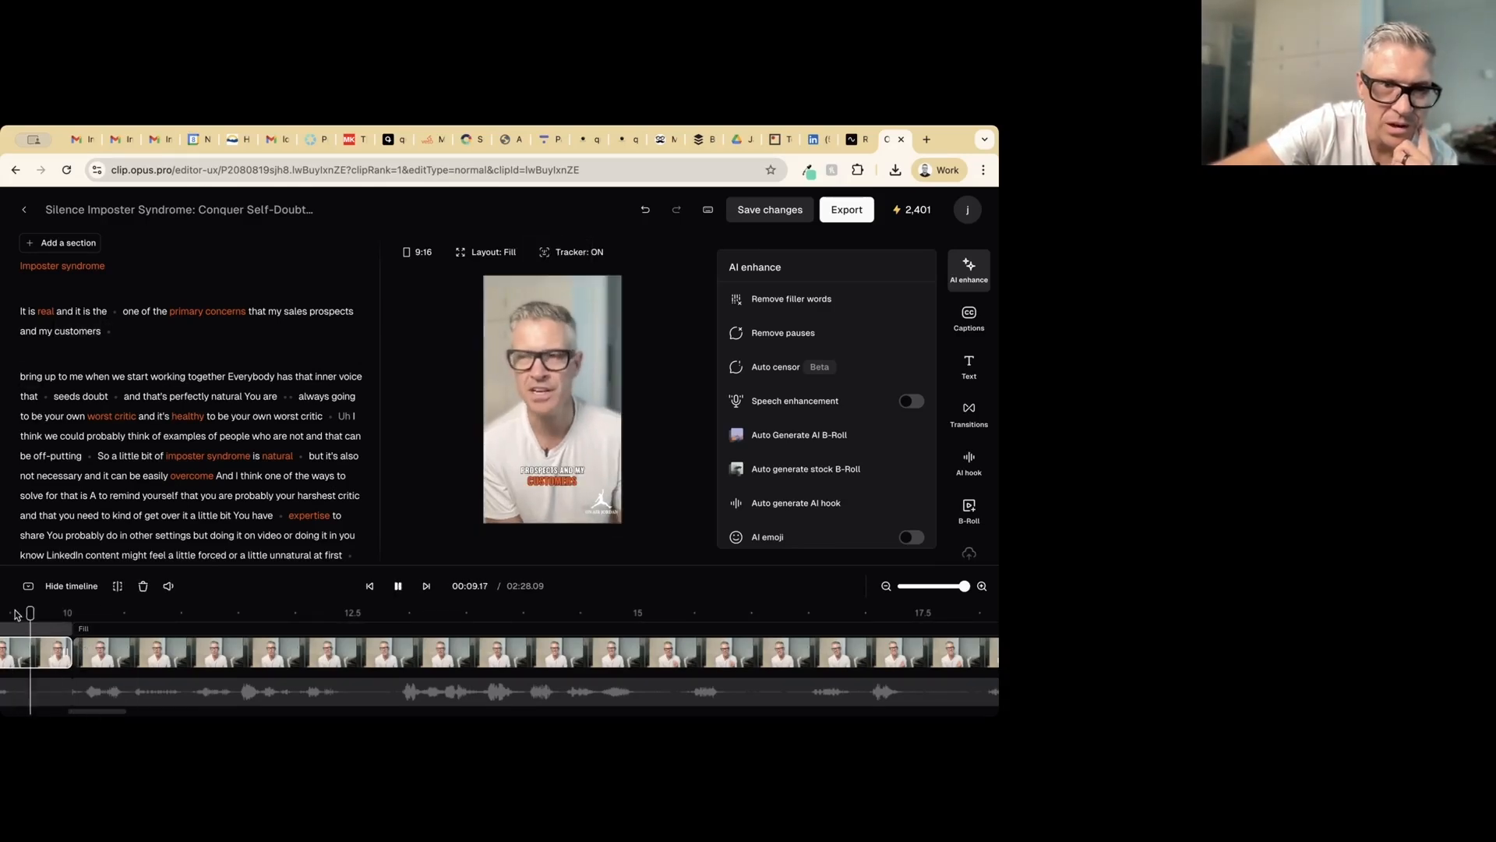
key("space")
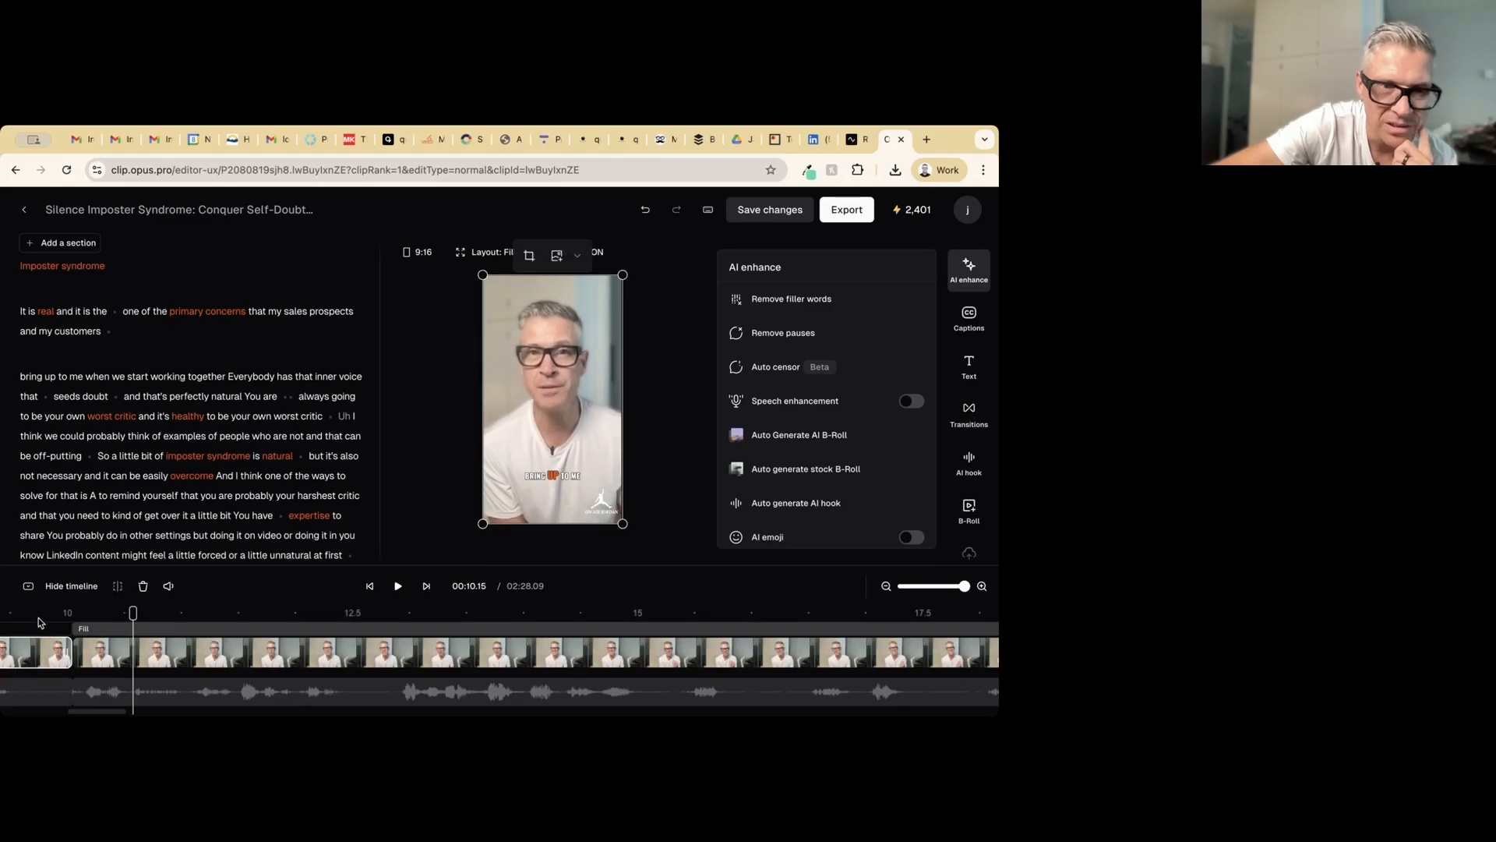
Split the video at 00:10.04, delete the remaining sliver before "bring", and play back the cut through "Everybody has"
left_click(90, 613)
left_click_drag(89, 612, 82, 613)
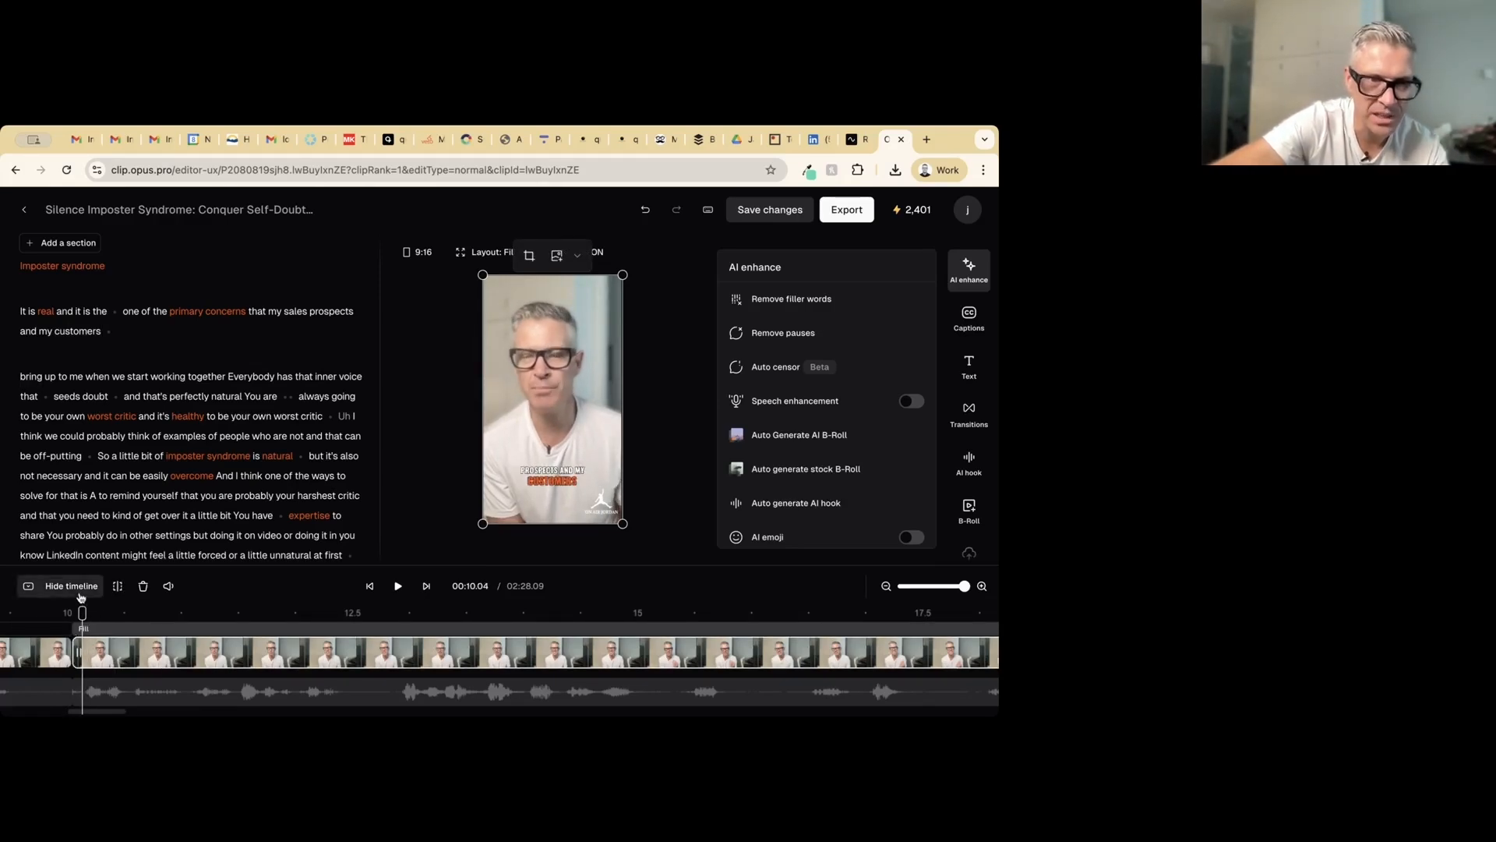
left_click(118, 585)
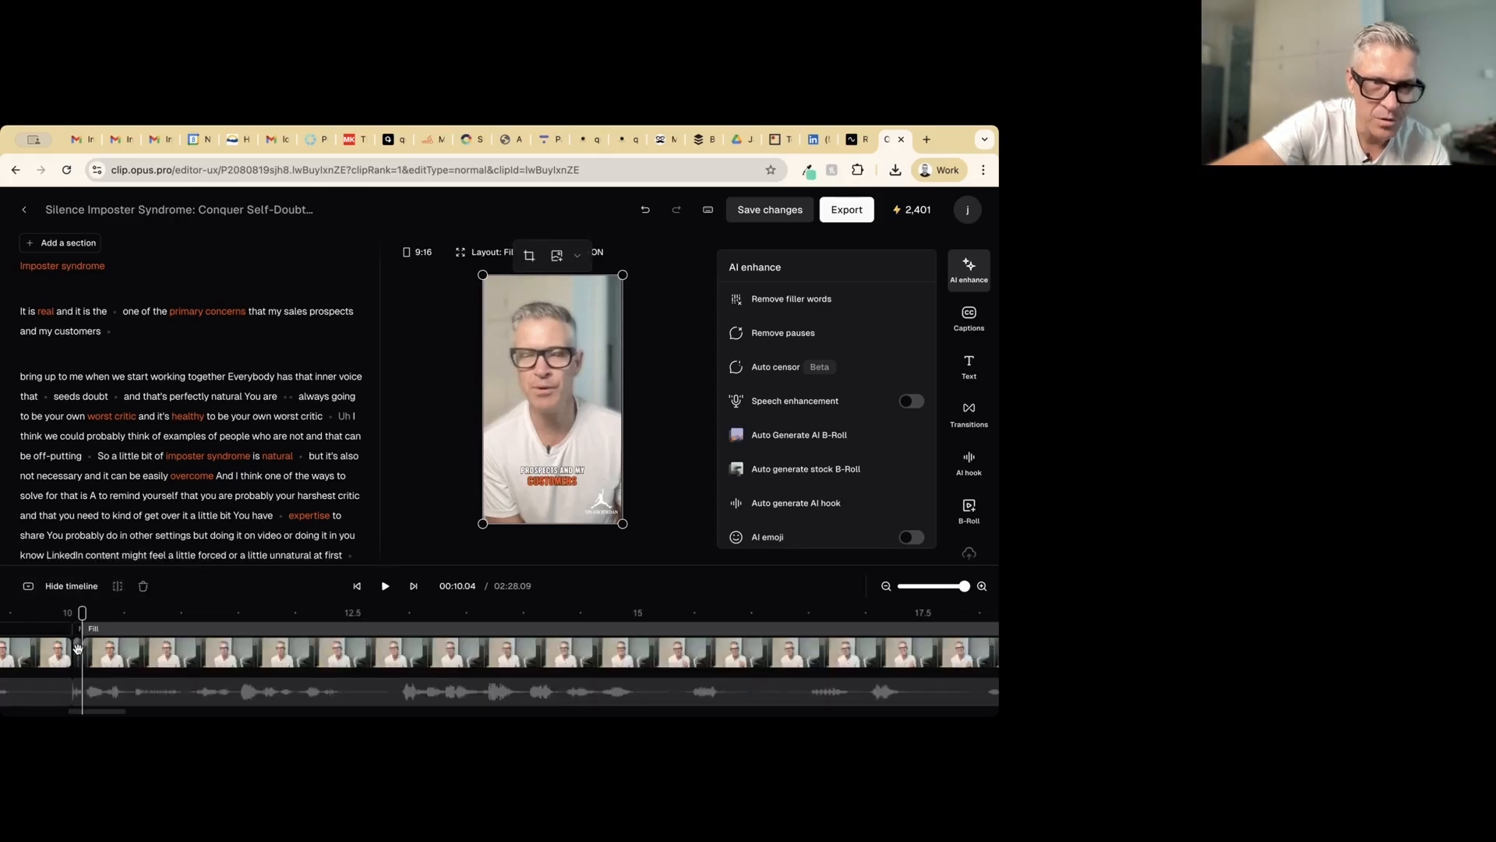
key("Delete")
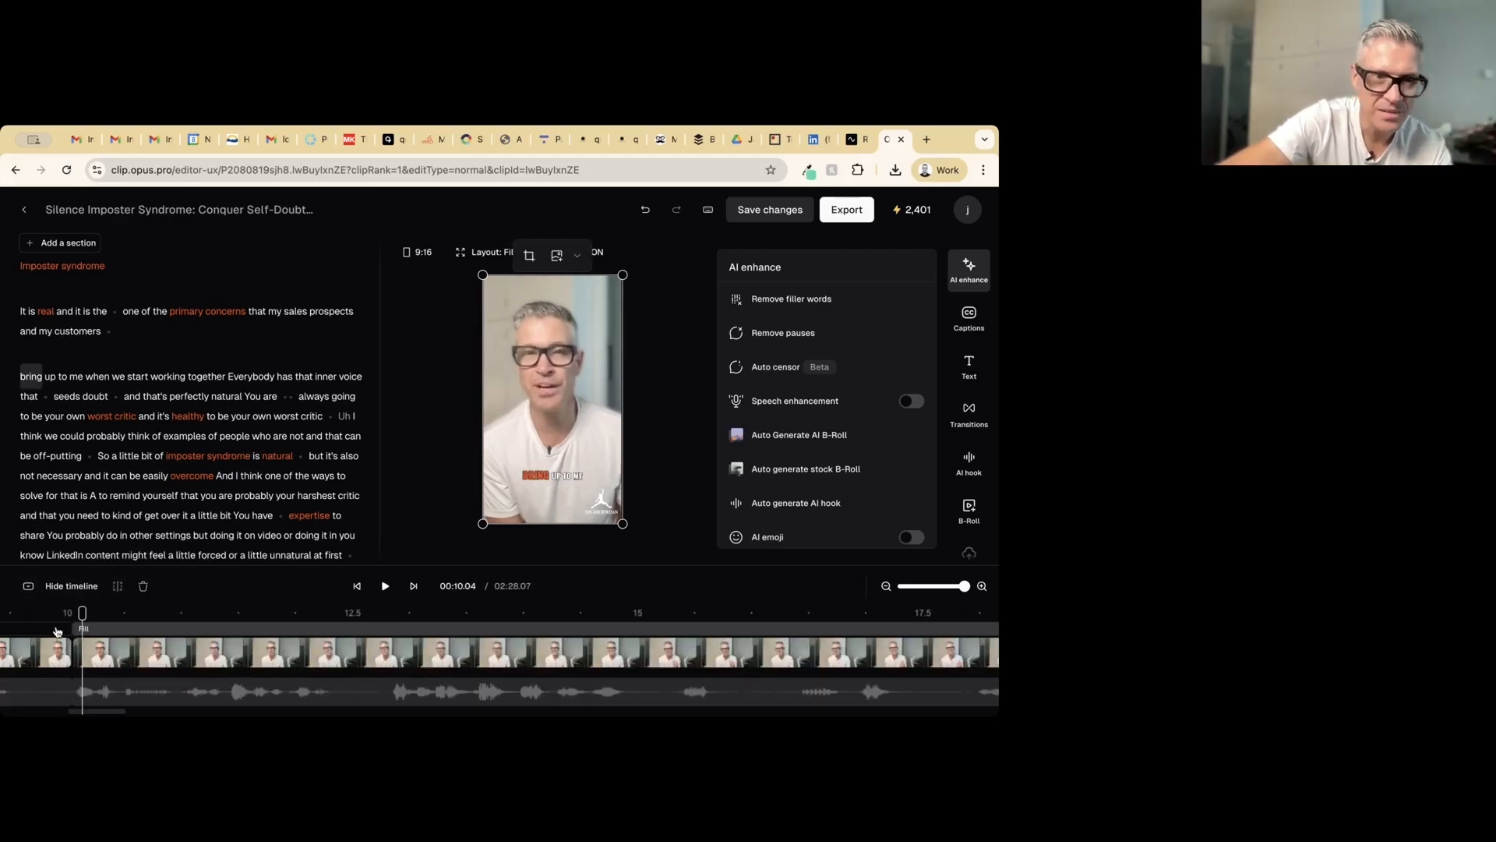
left_click(41, 613)
key("space")
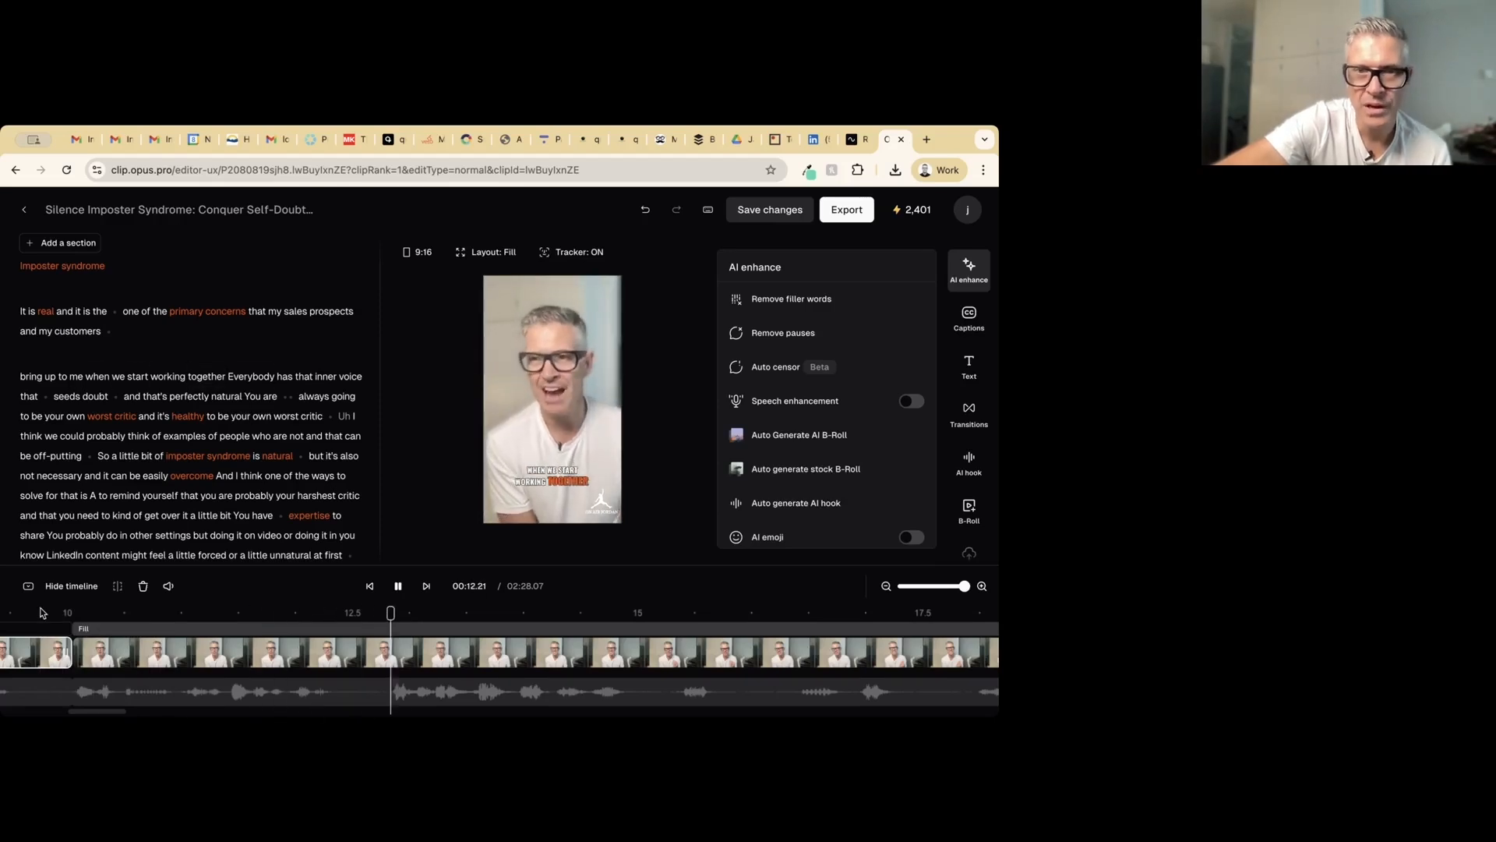
key("space")
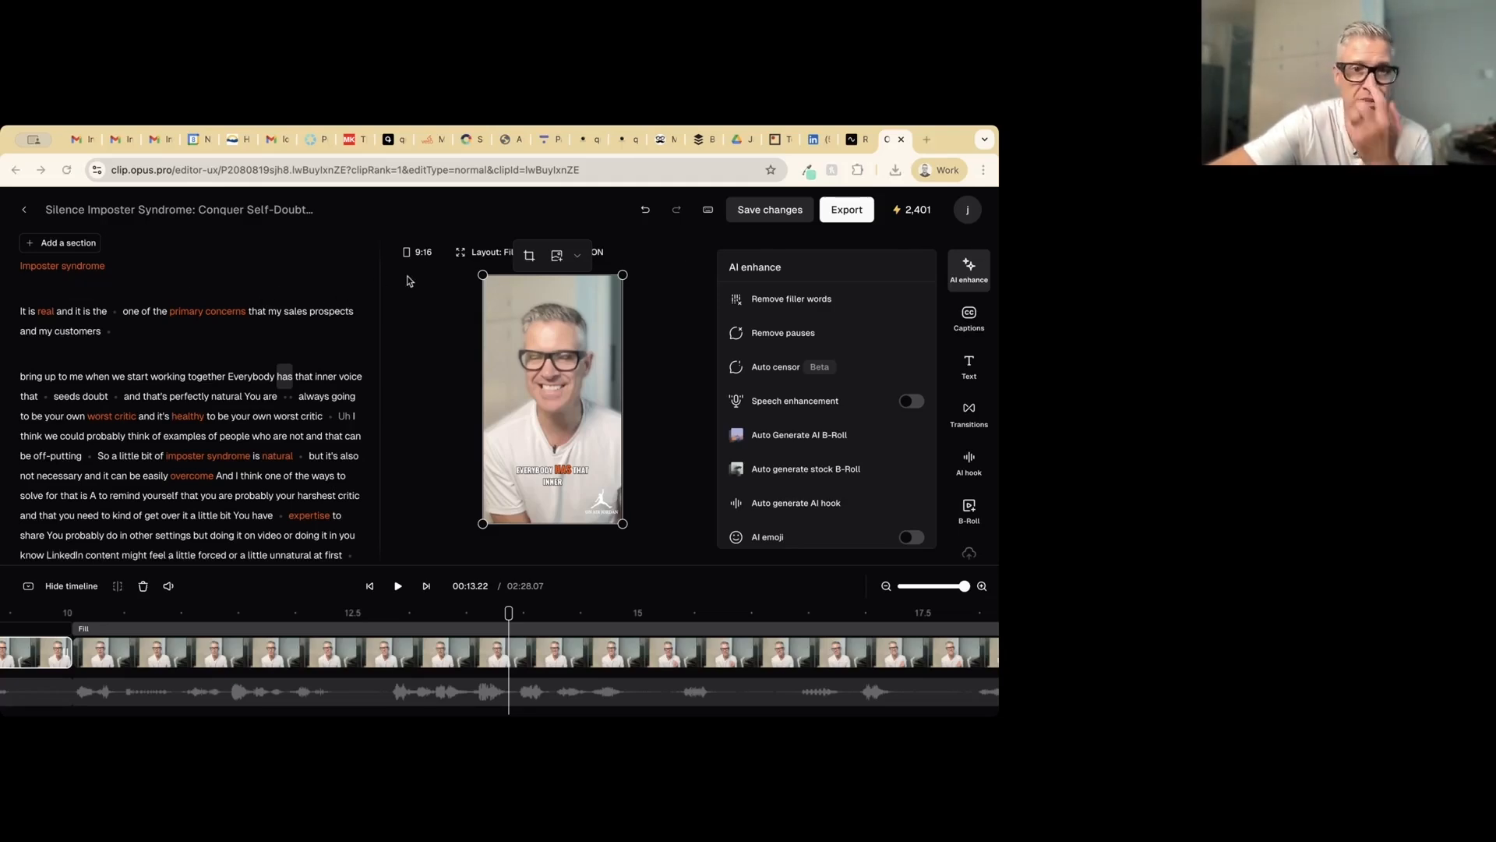
Play on from "Everybody has" and remove the pause between "You are" and "always going"
scroll(264, 351, "down", 1)
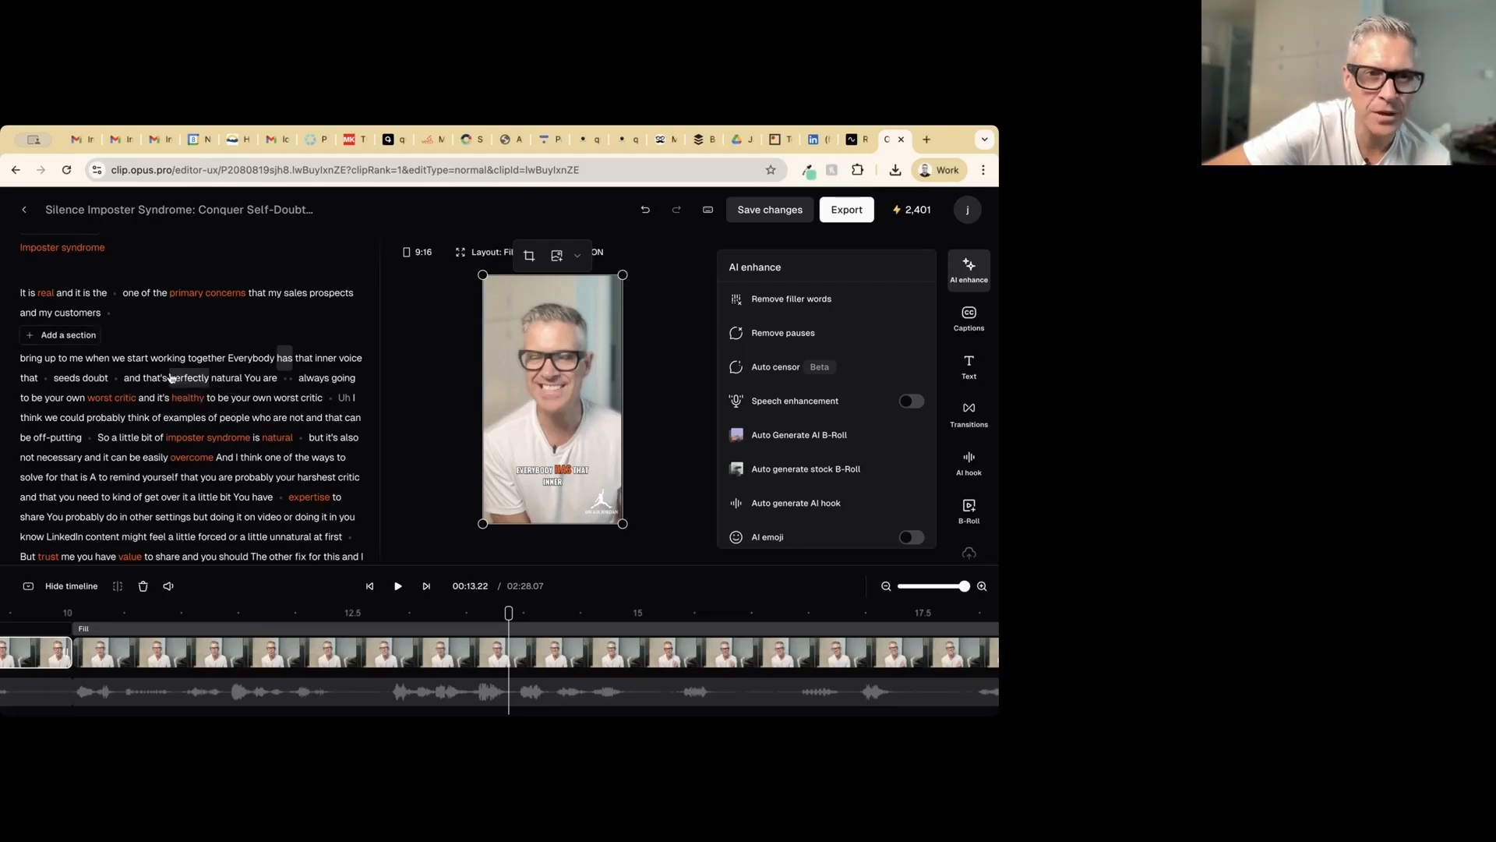
key("space")
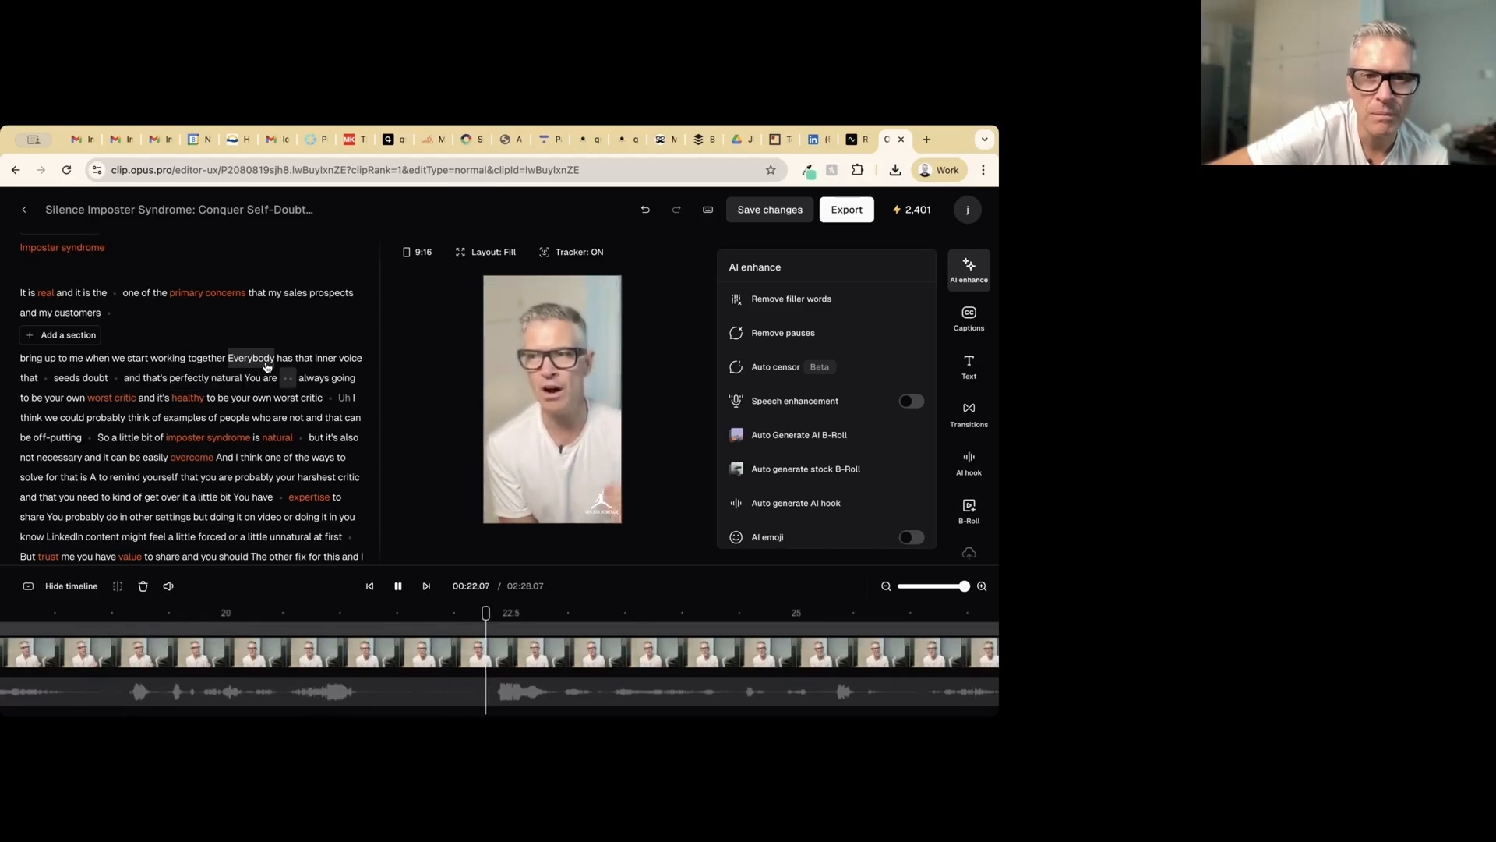
key("space")
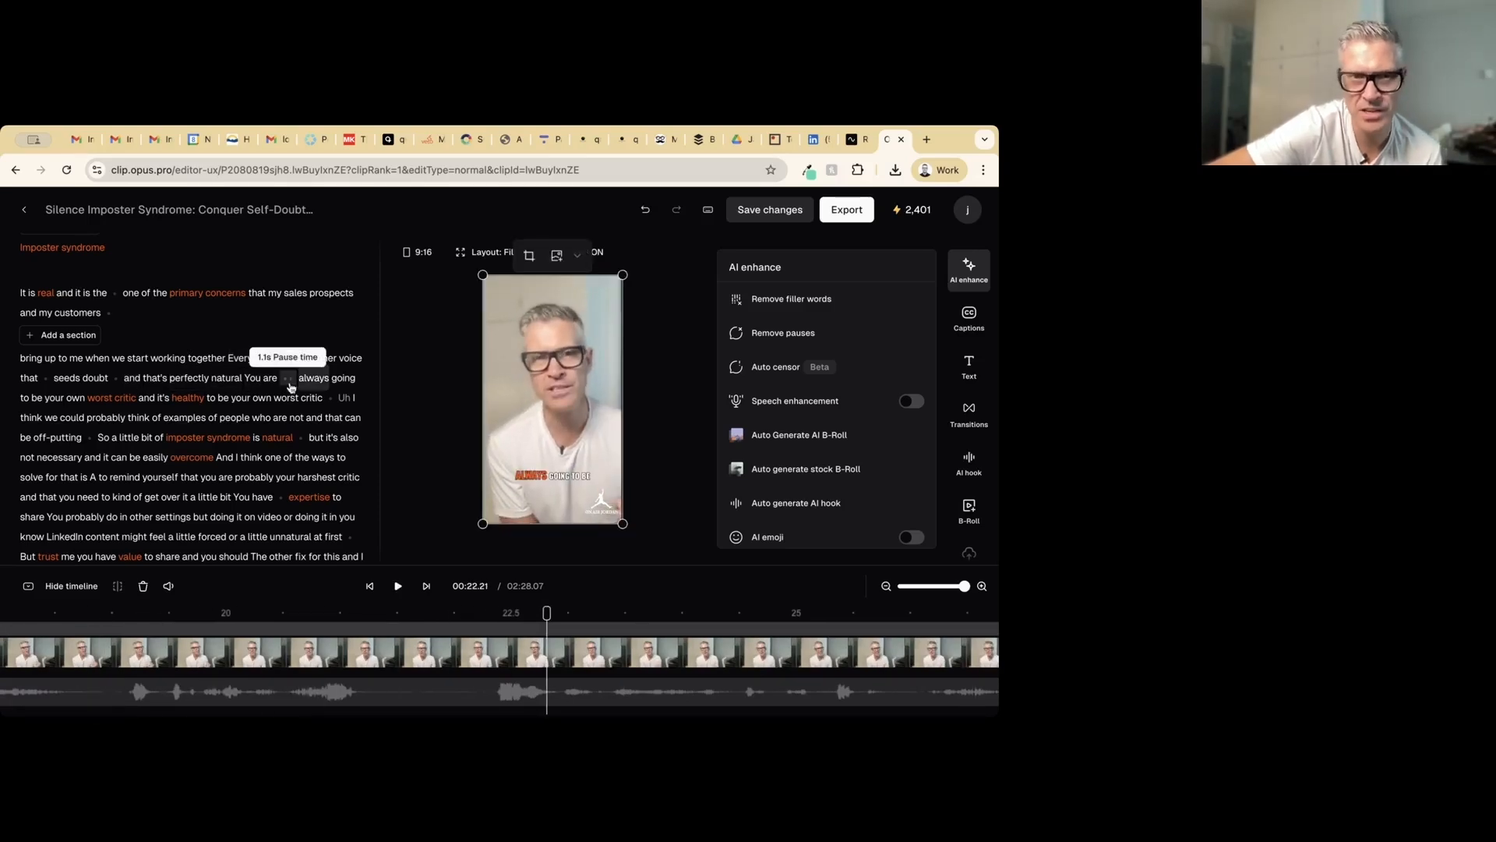
left_click(288, 378)
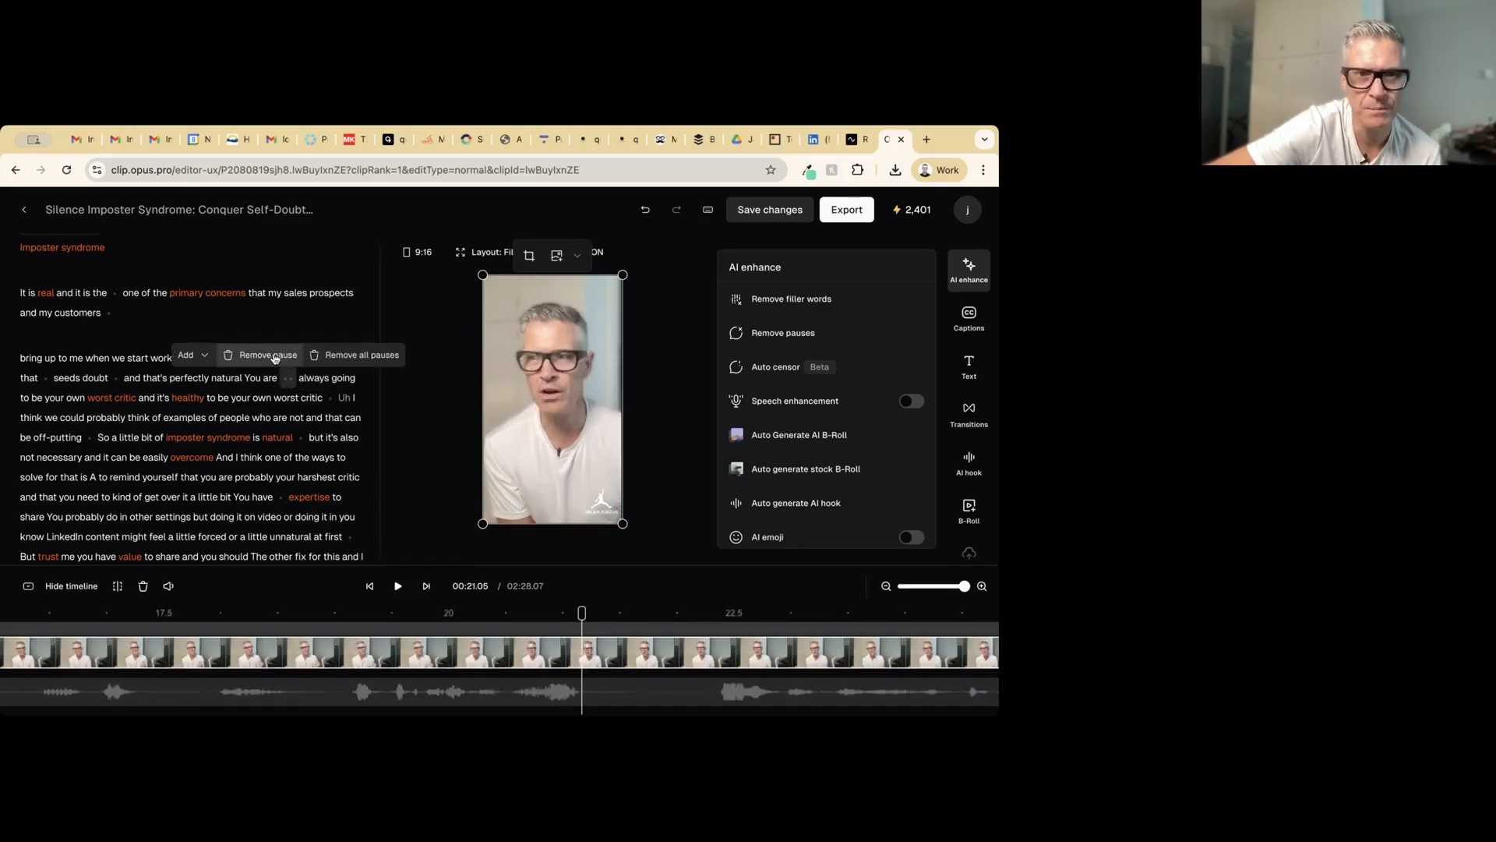
left_click(274, 357)
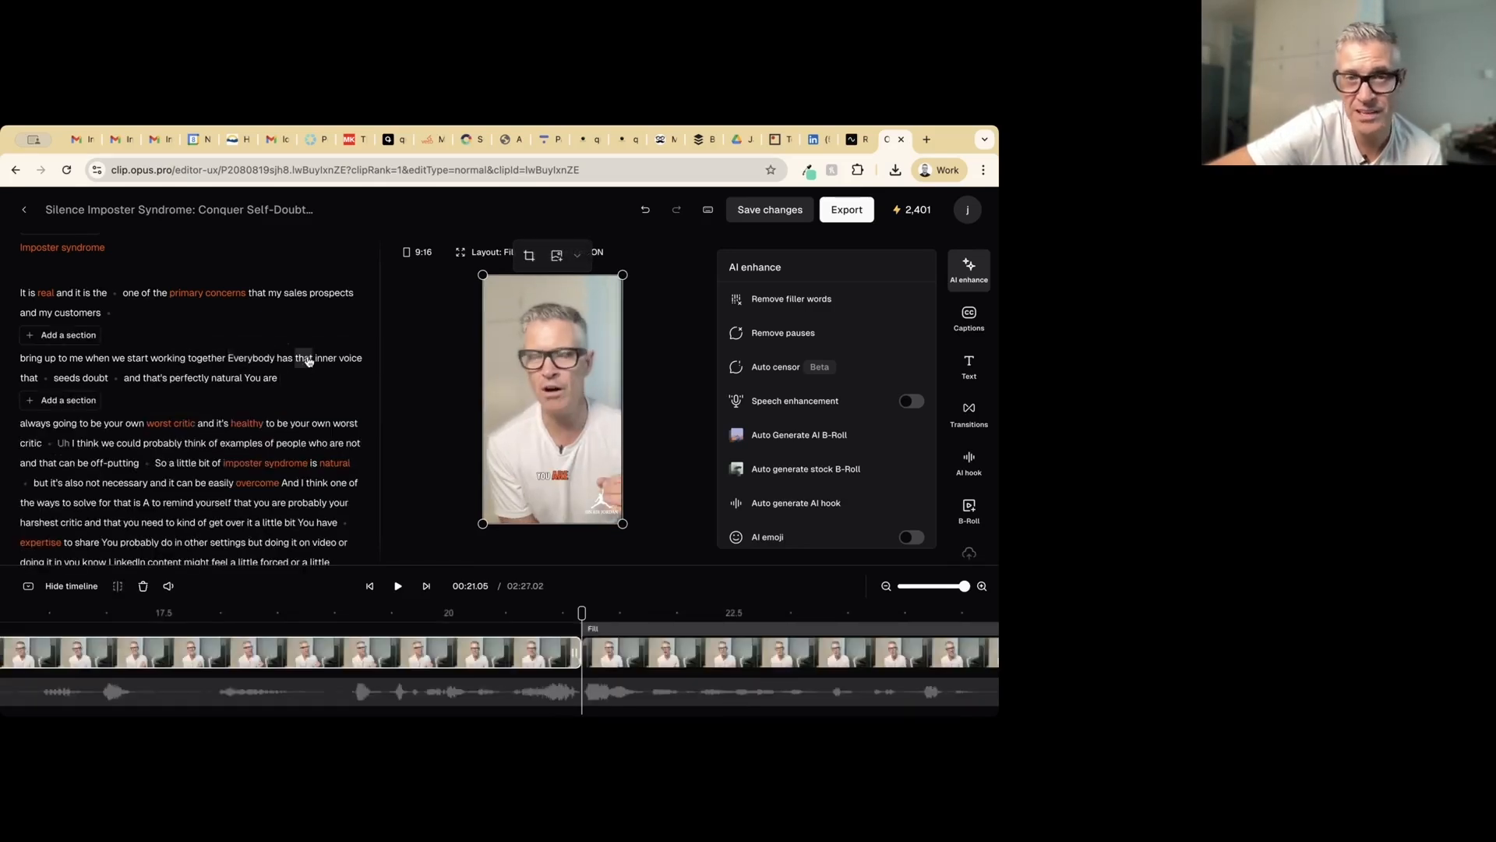
Play the new cut from "perfectly natural", and play from "to be your own worst critic" past the "Uh"
left_click(183, 380)
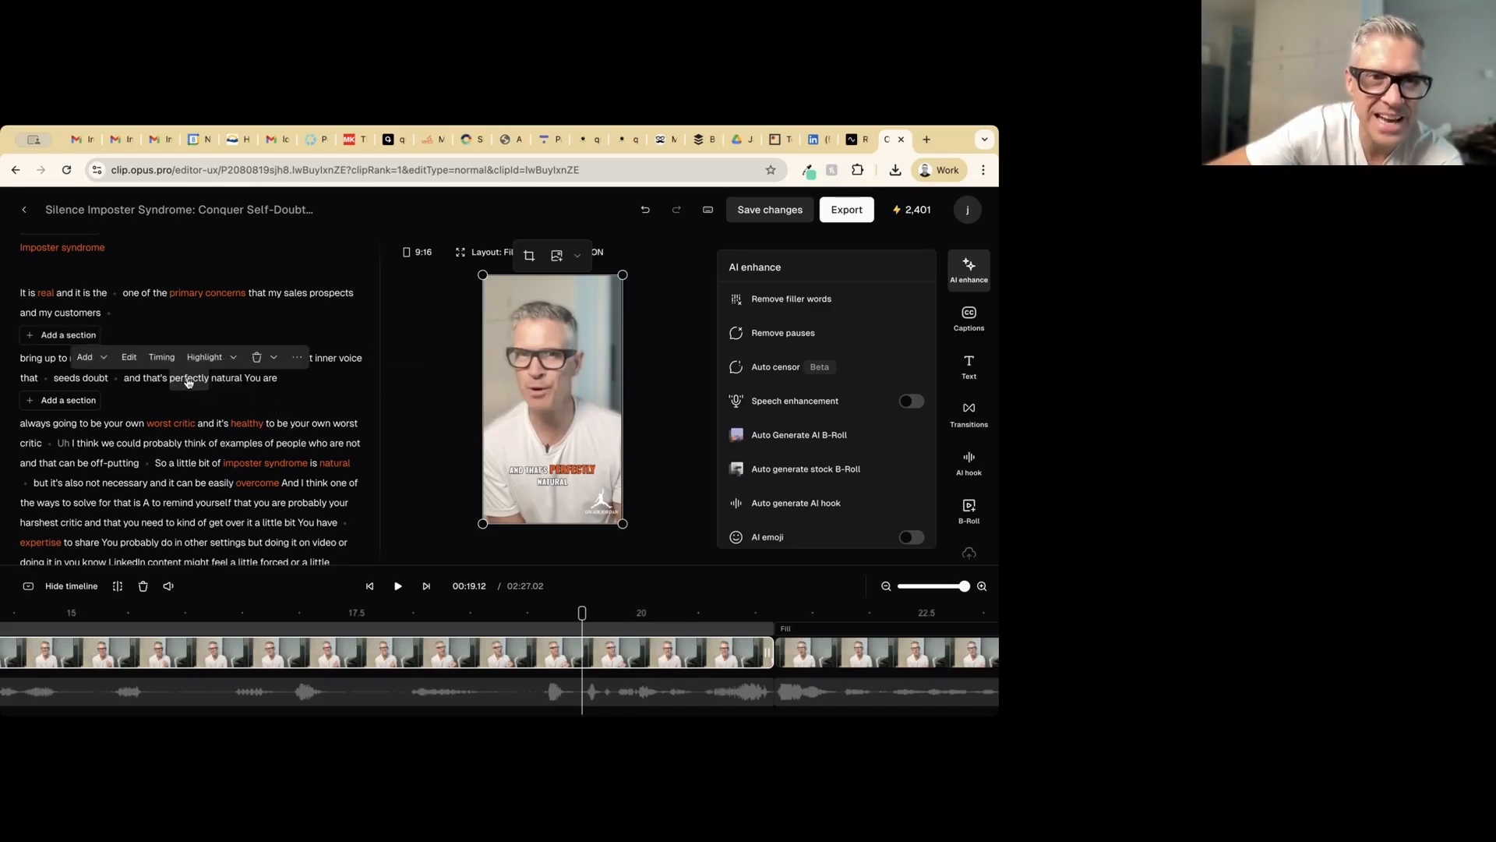
key("space")
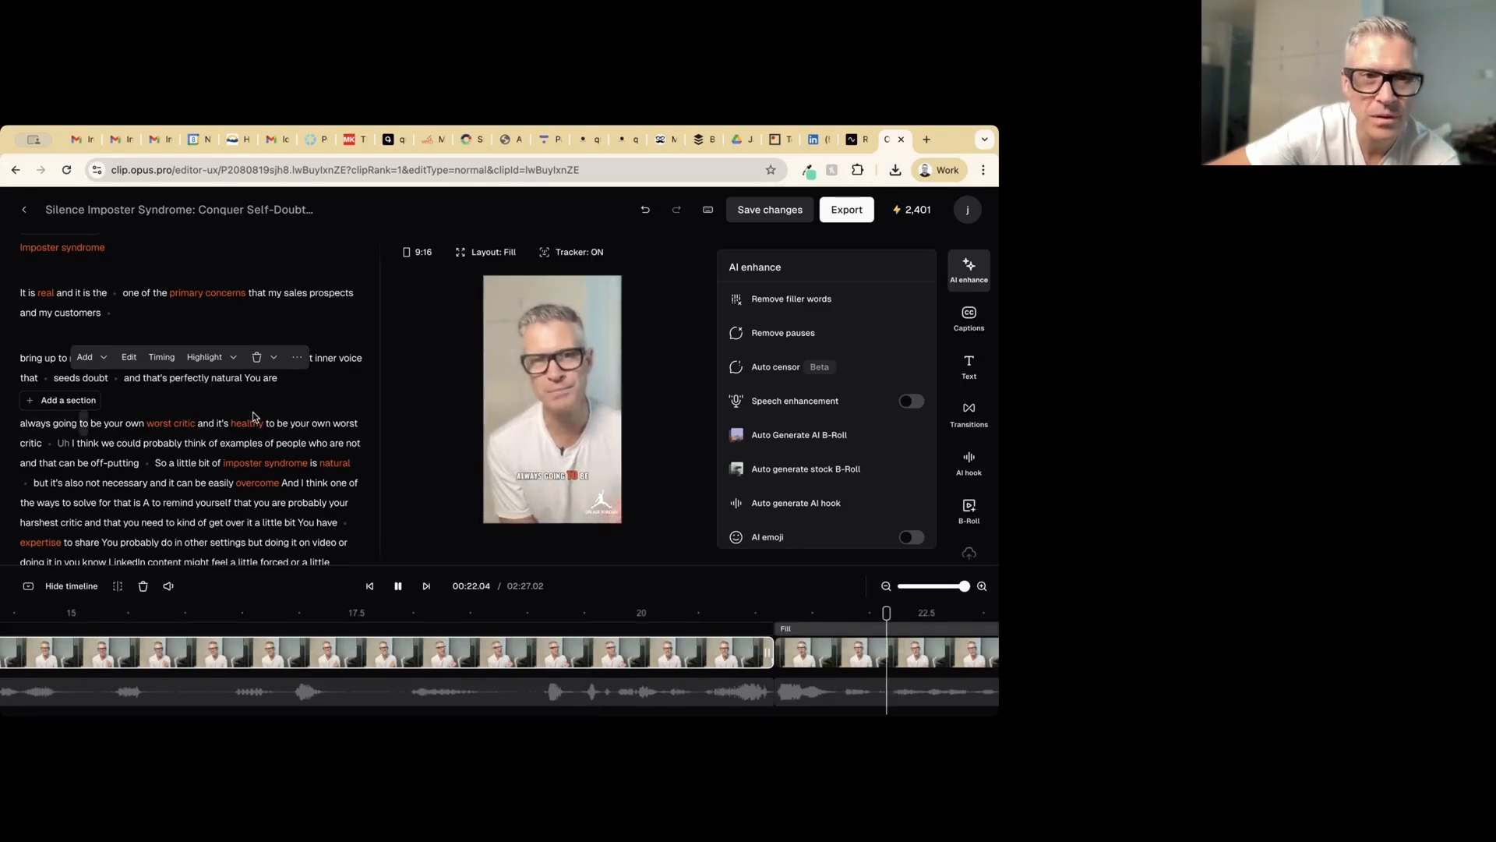
key("space")
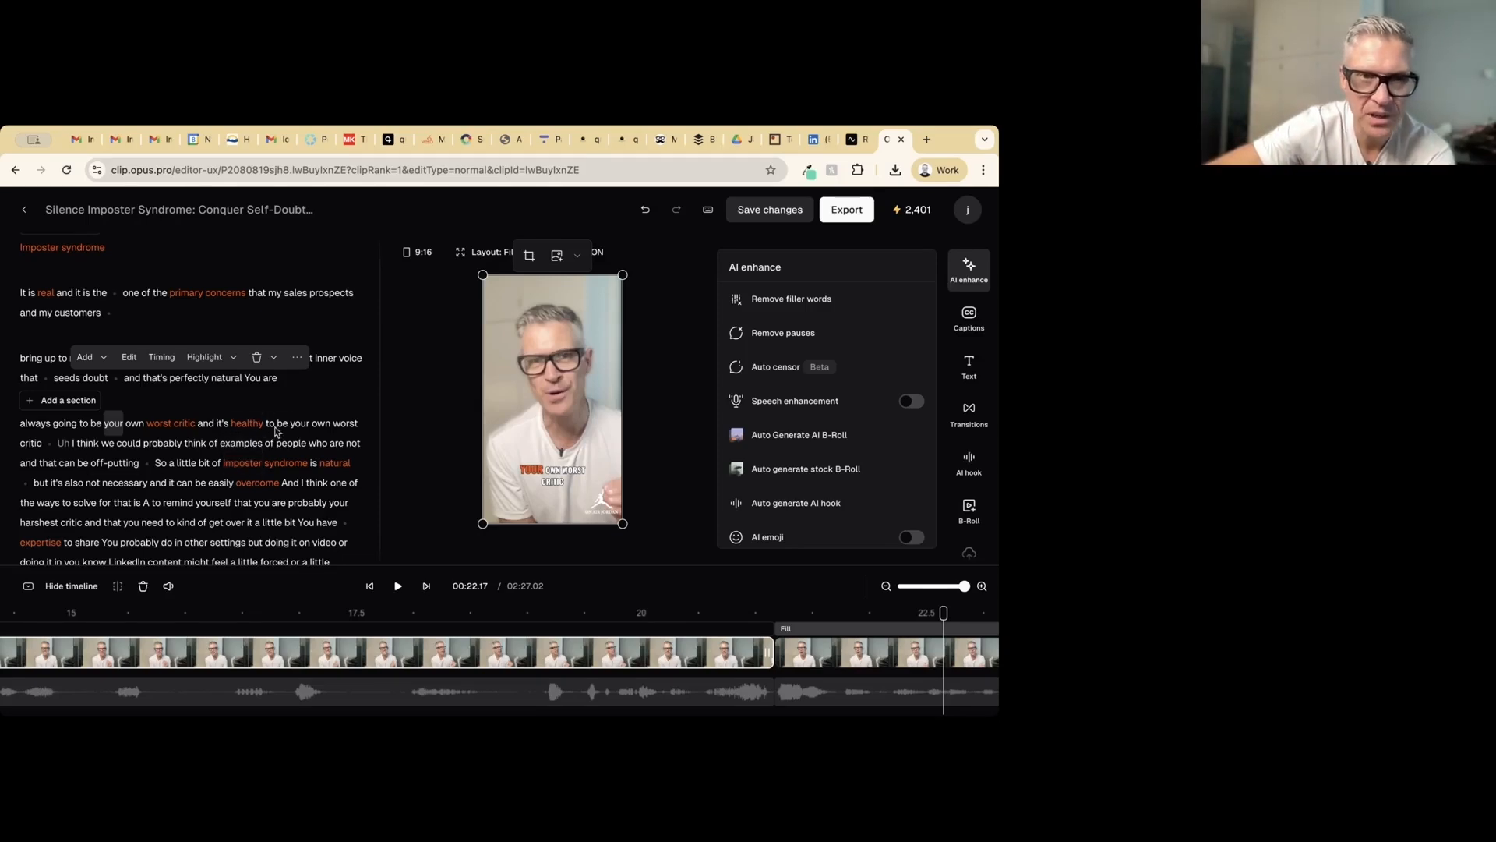
left_click(278, 428)
key("space")
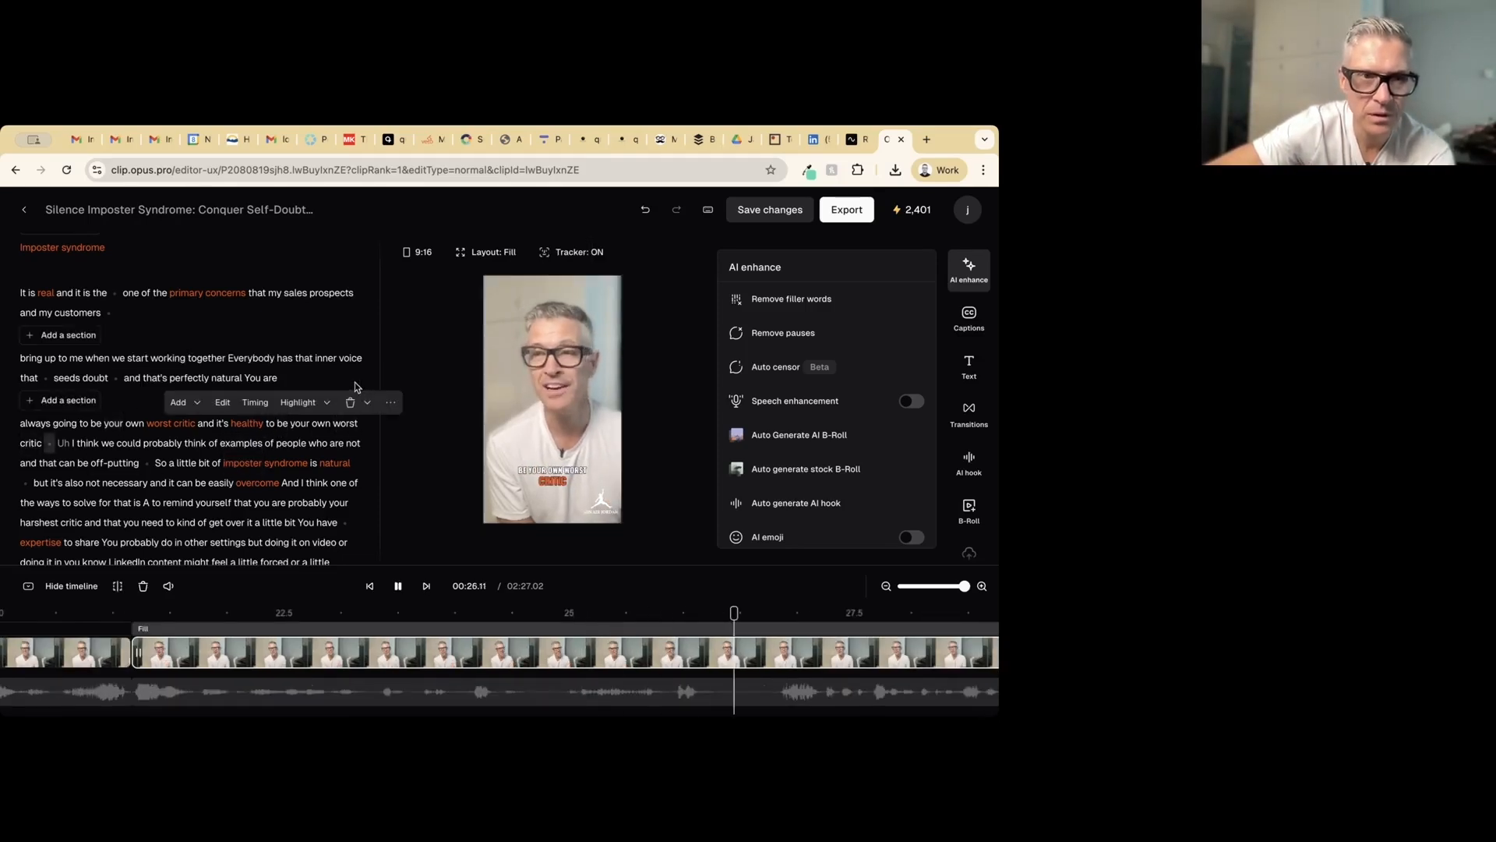
key("space")
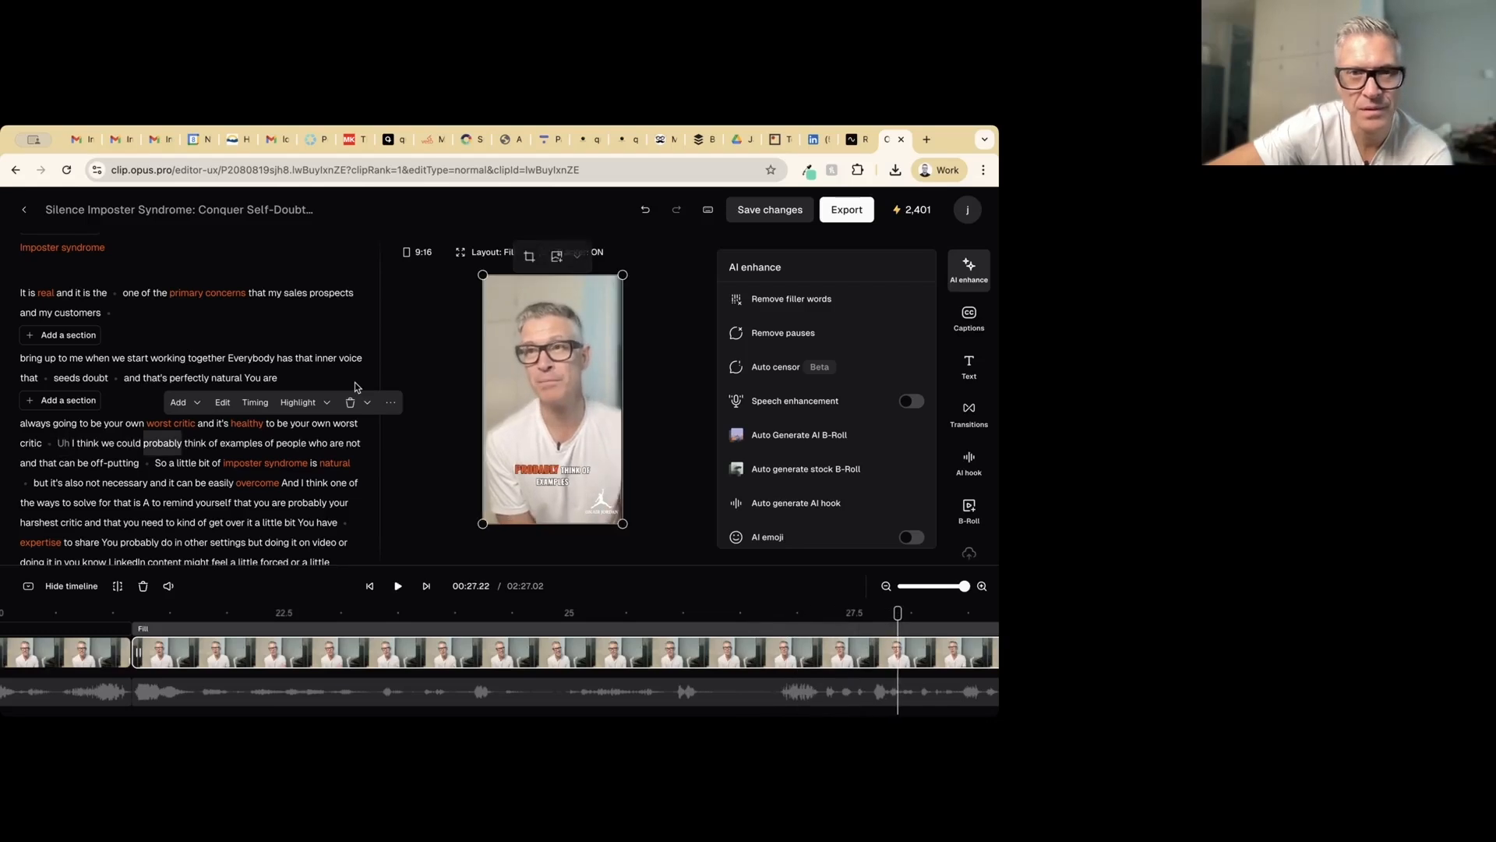
Remove only the caption of the "Uh" before "I think we could probably", keeping its video
left_click(316, 401)
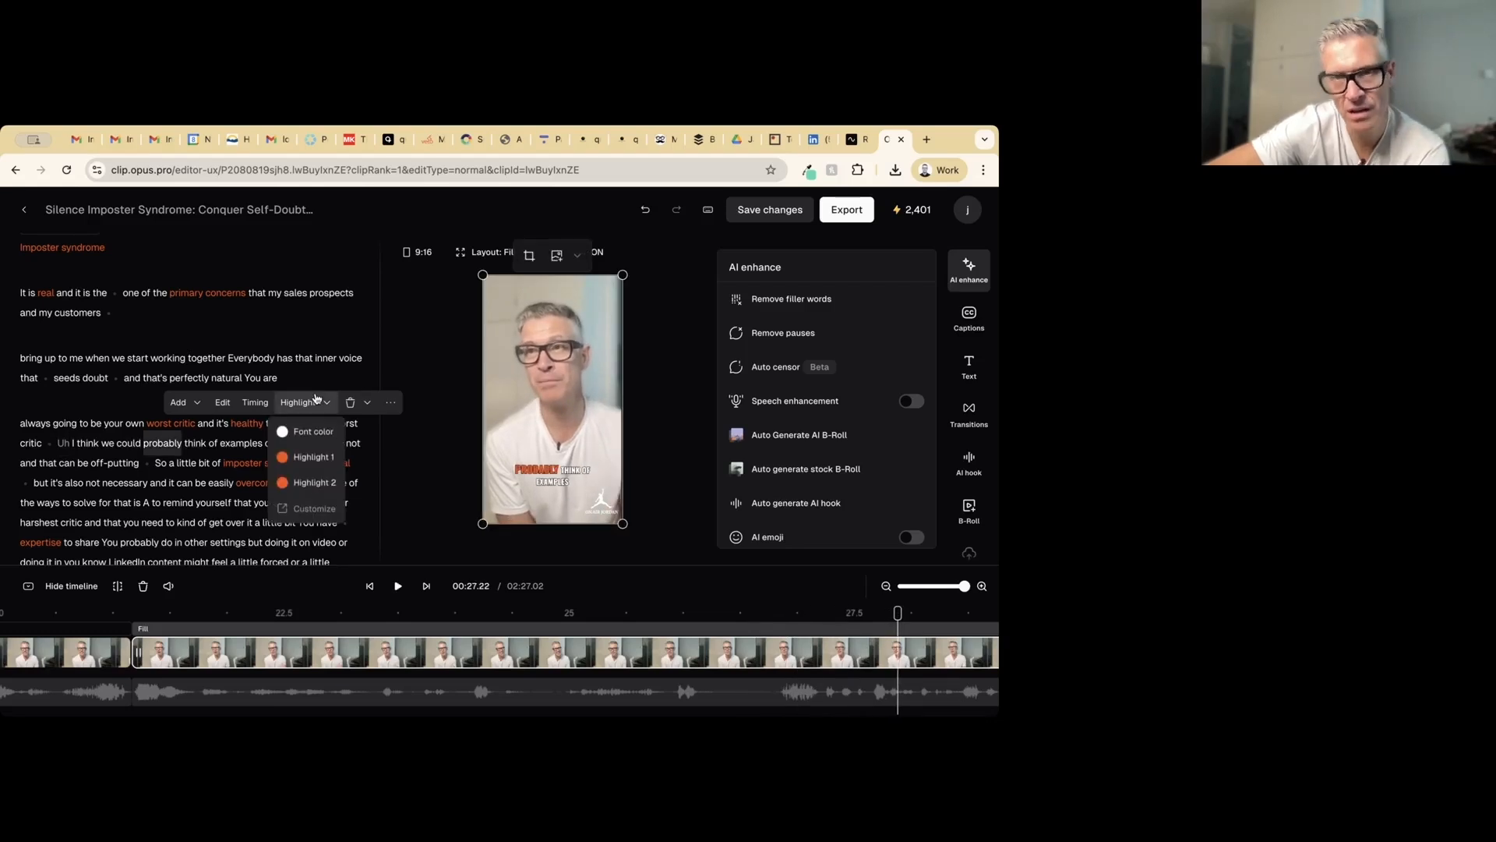
left_click(64, 446)
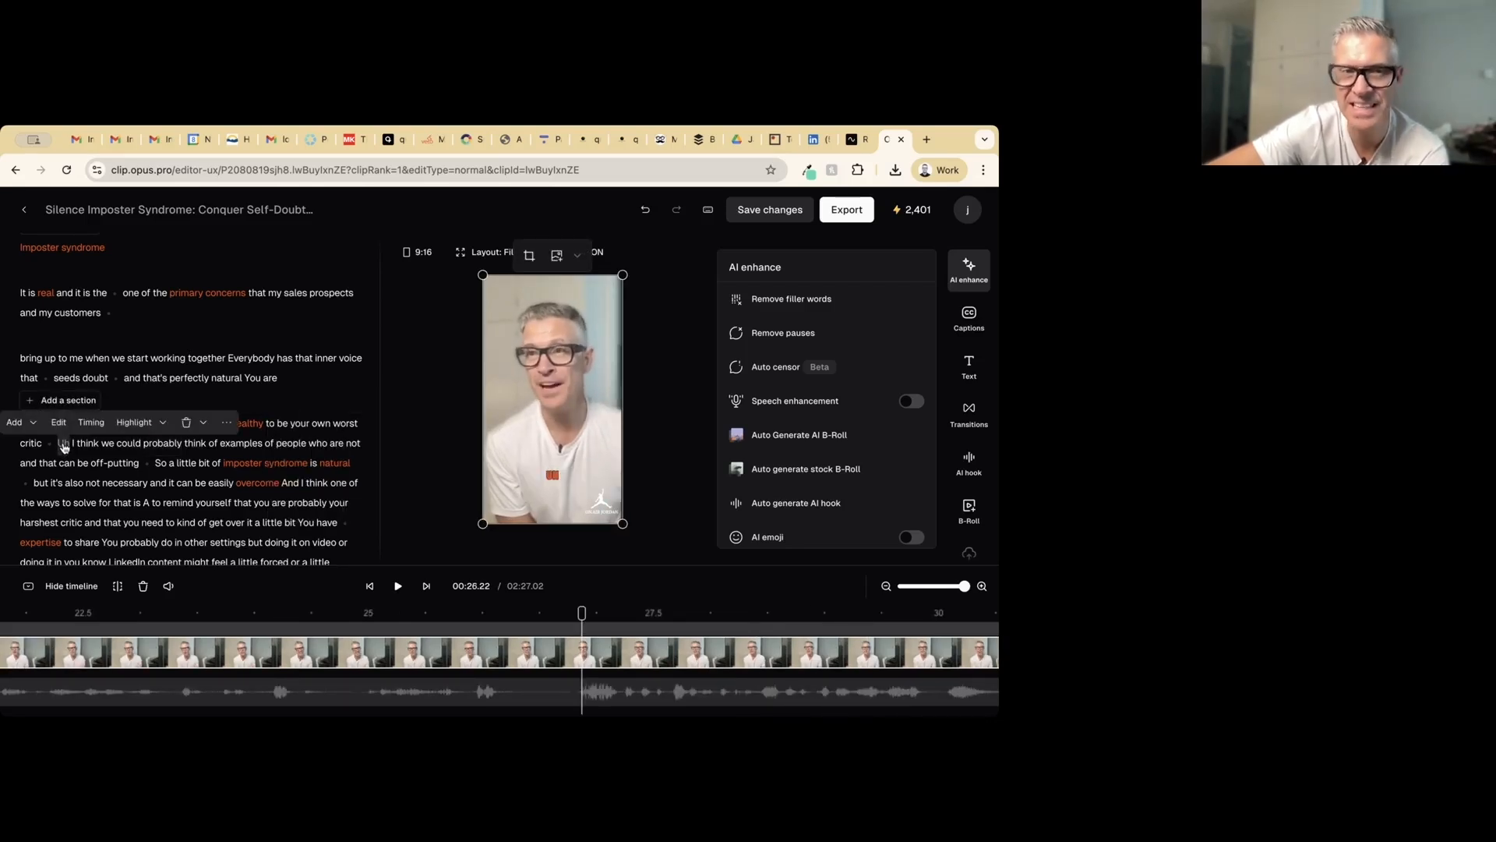
left_click(137, 423)
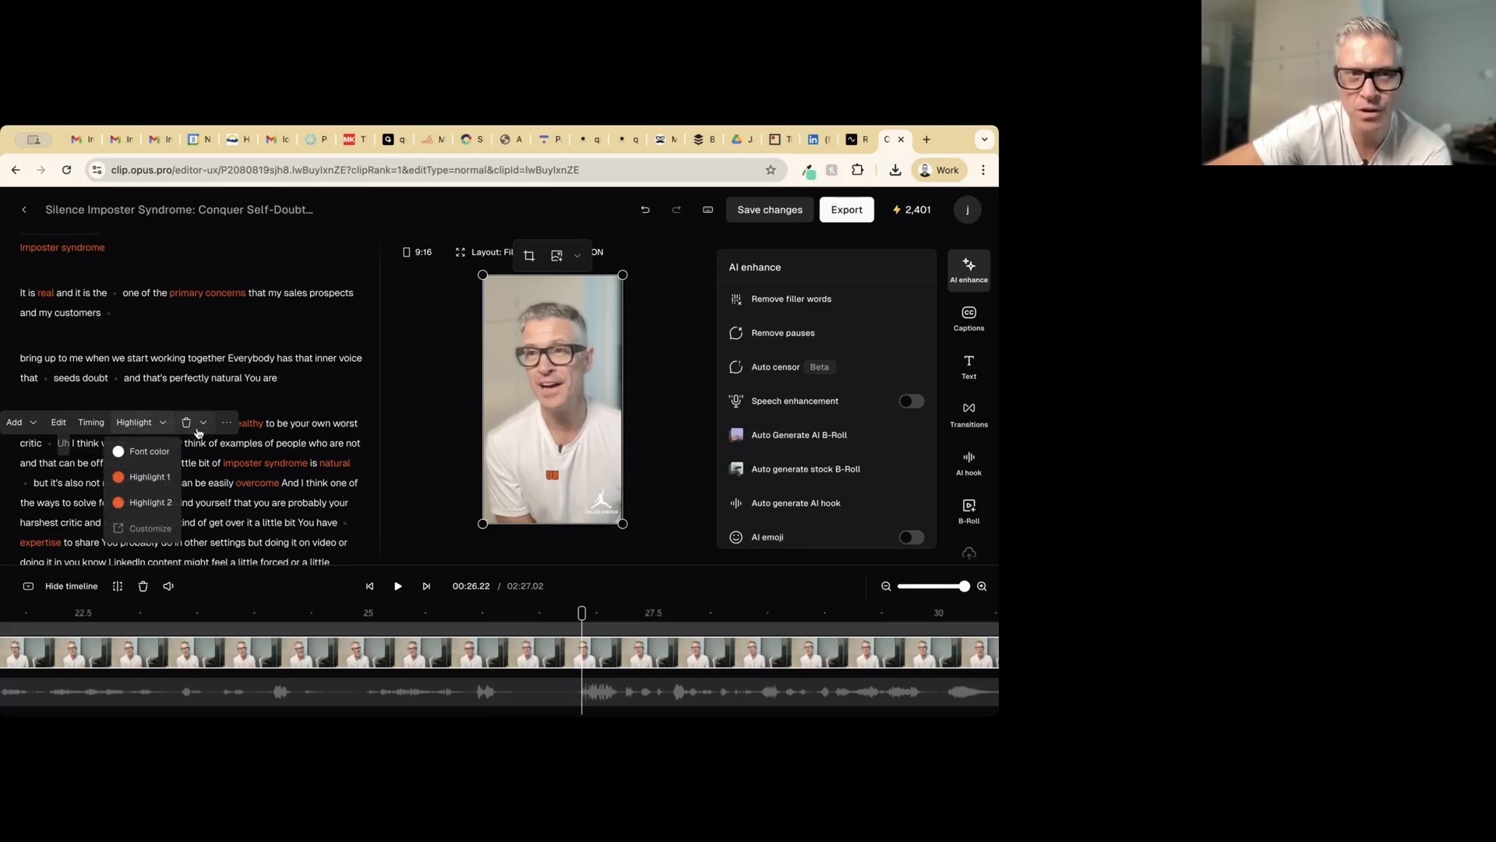
left_click(203, 423)
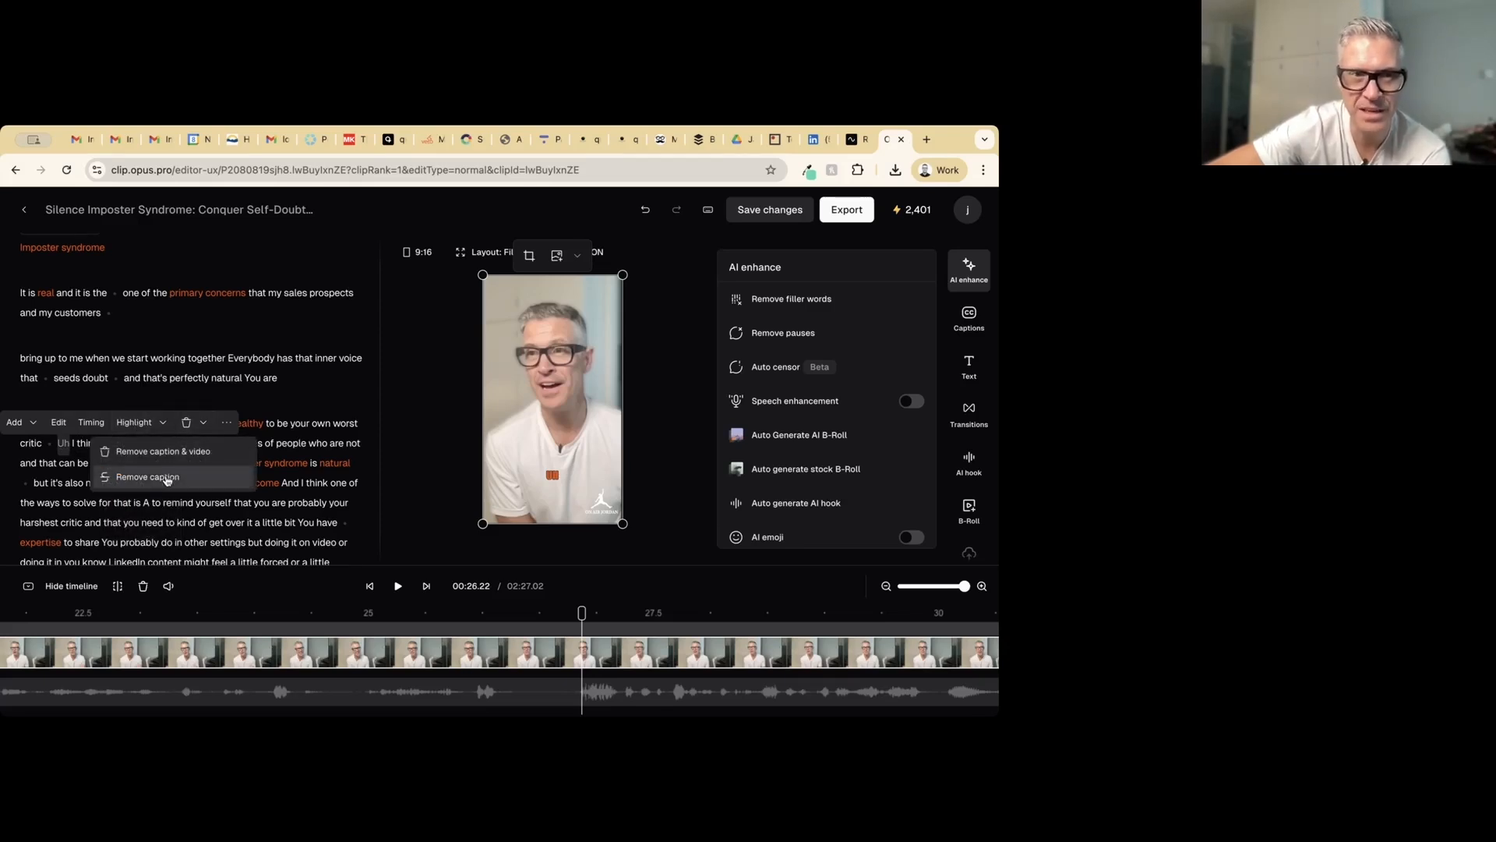
left_click(167, 478)
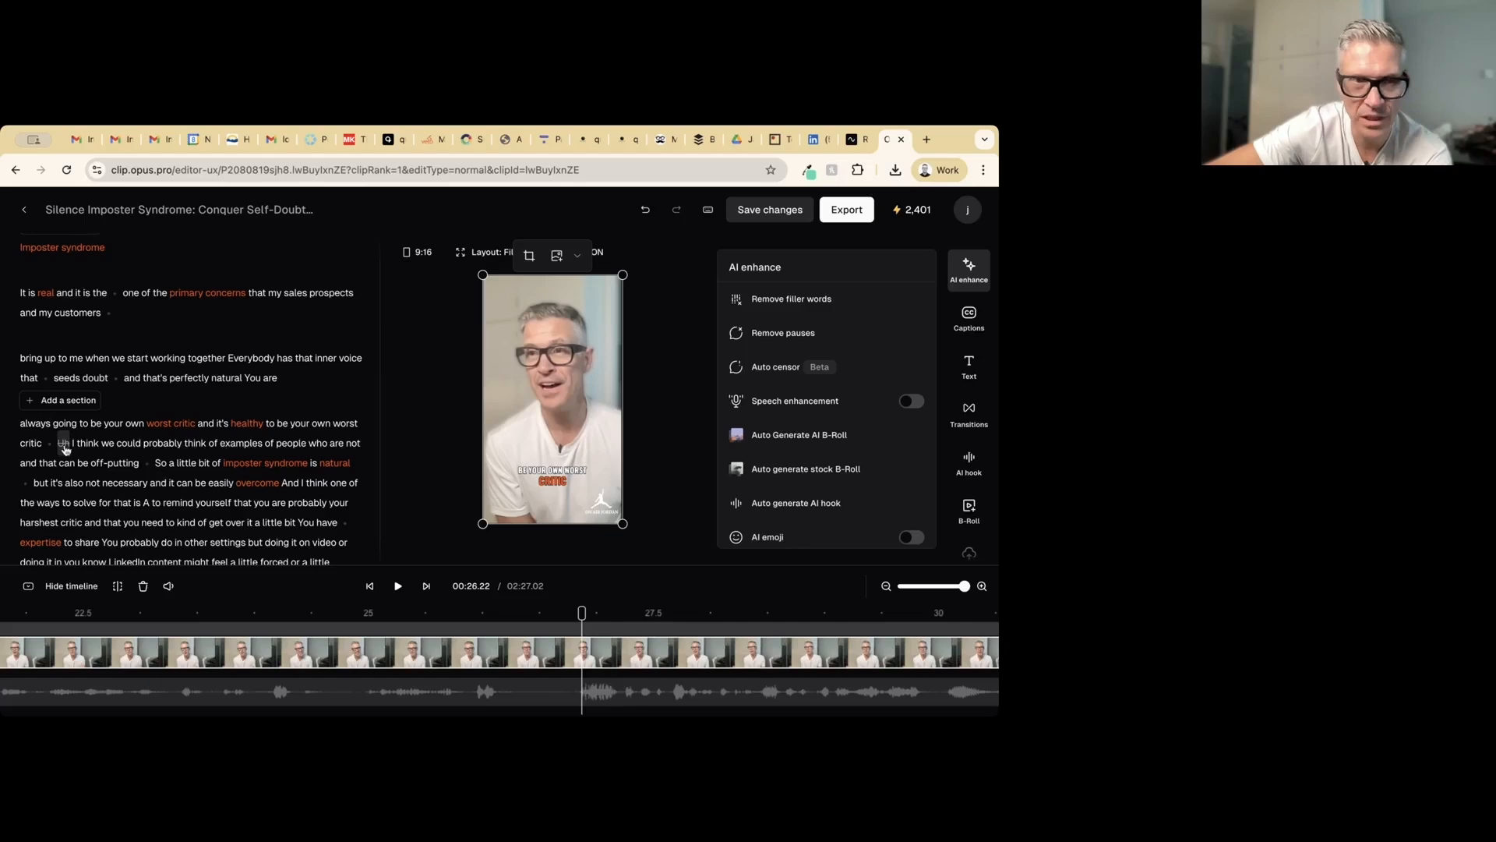
Play from "your own worst critic" past the struck-out "Uh" through "it can be easily" to check the flow
left_click(309, 424)
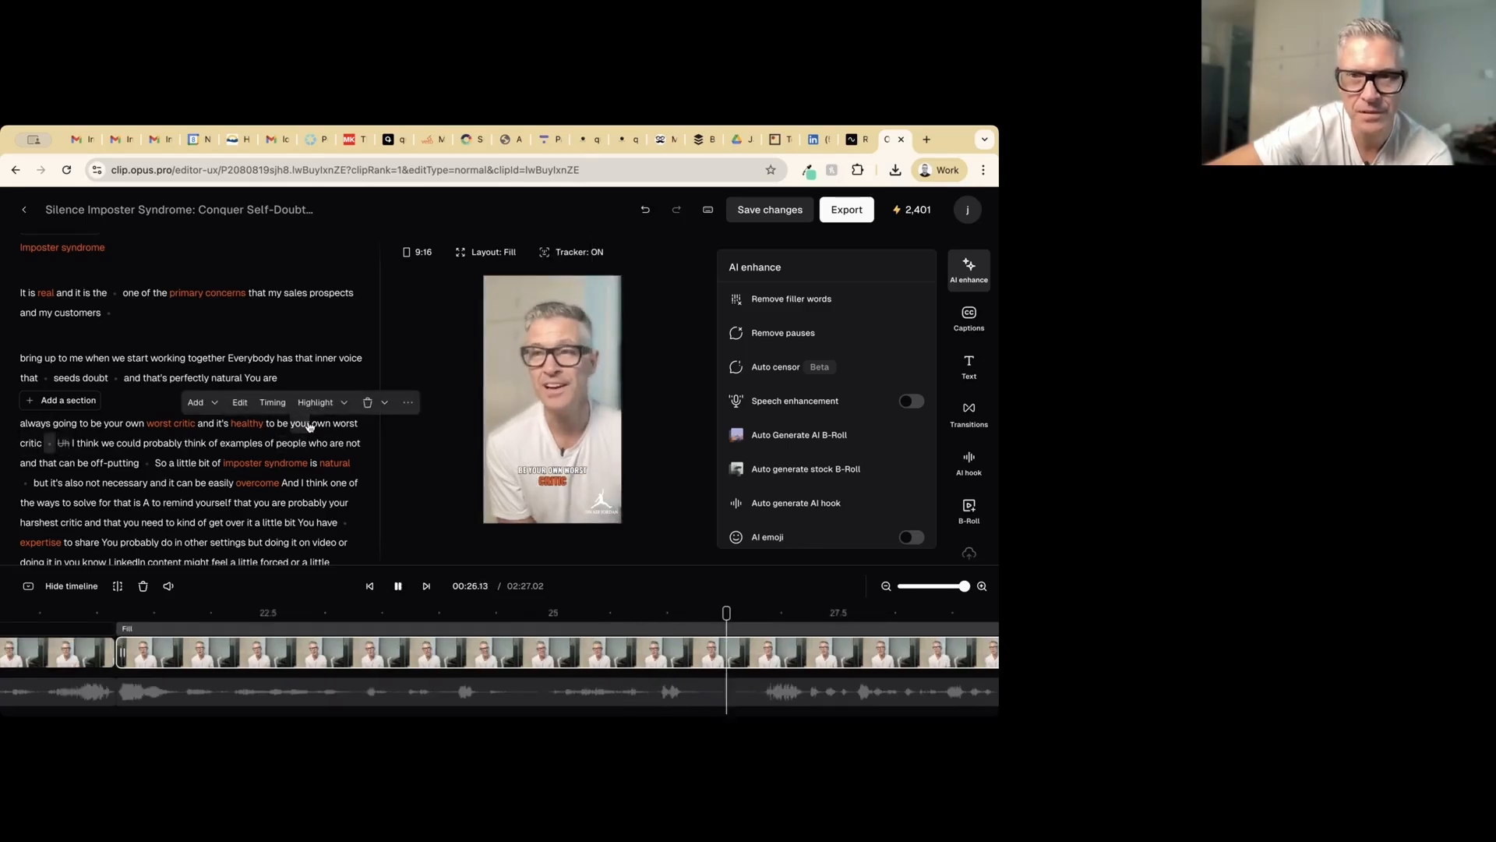
key("space")
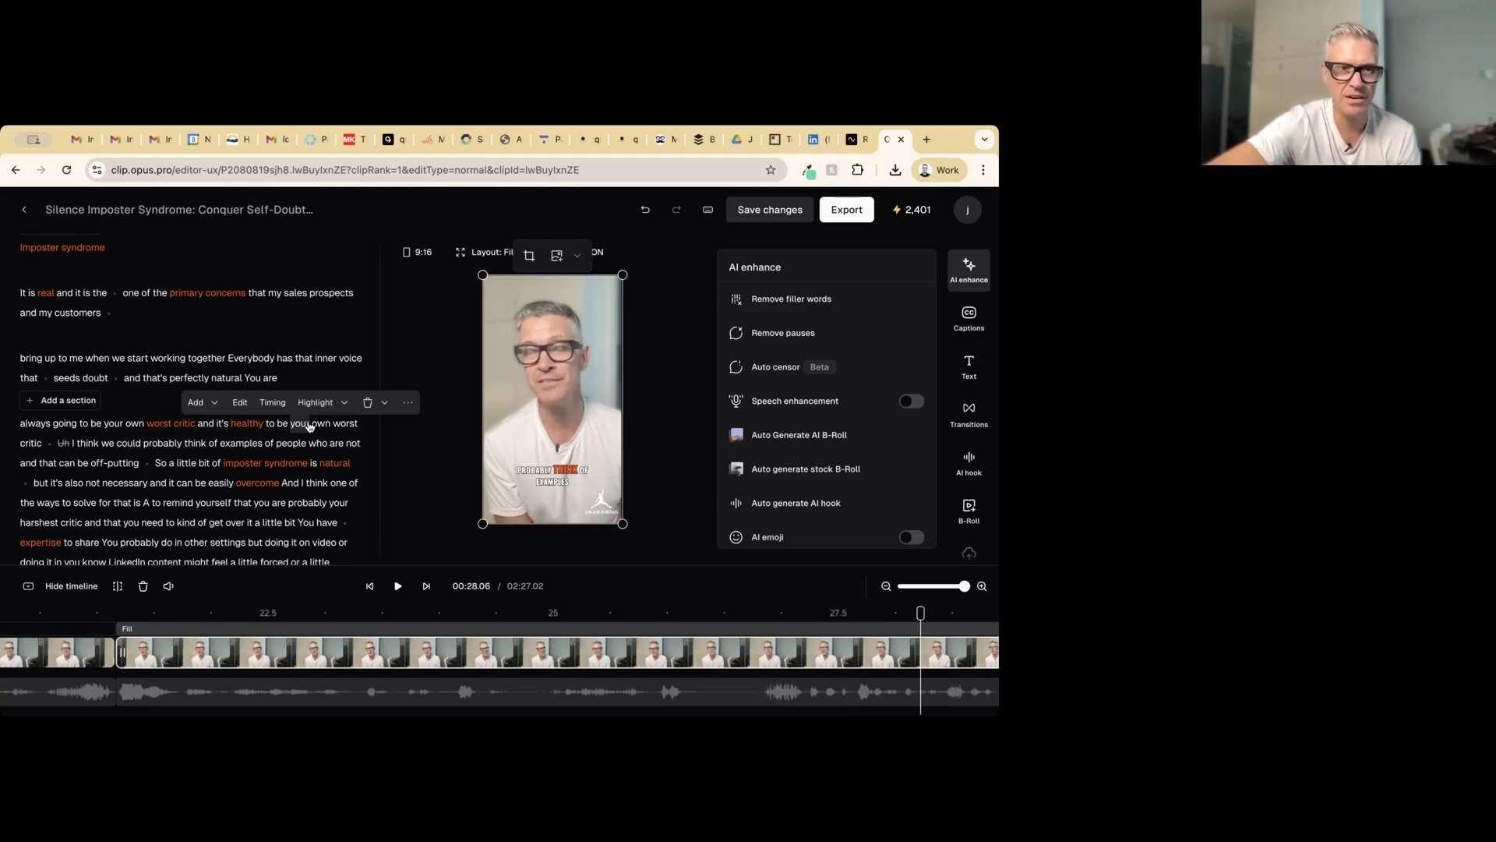
key("space")
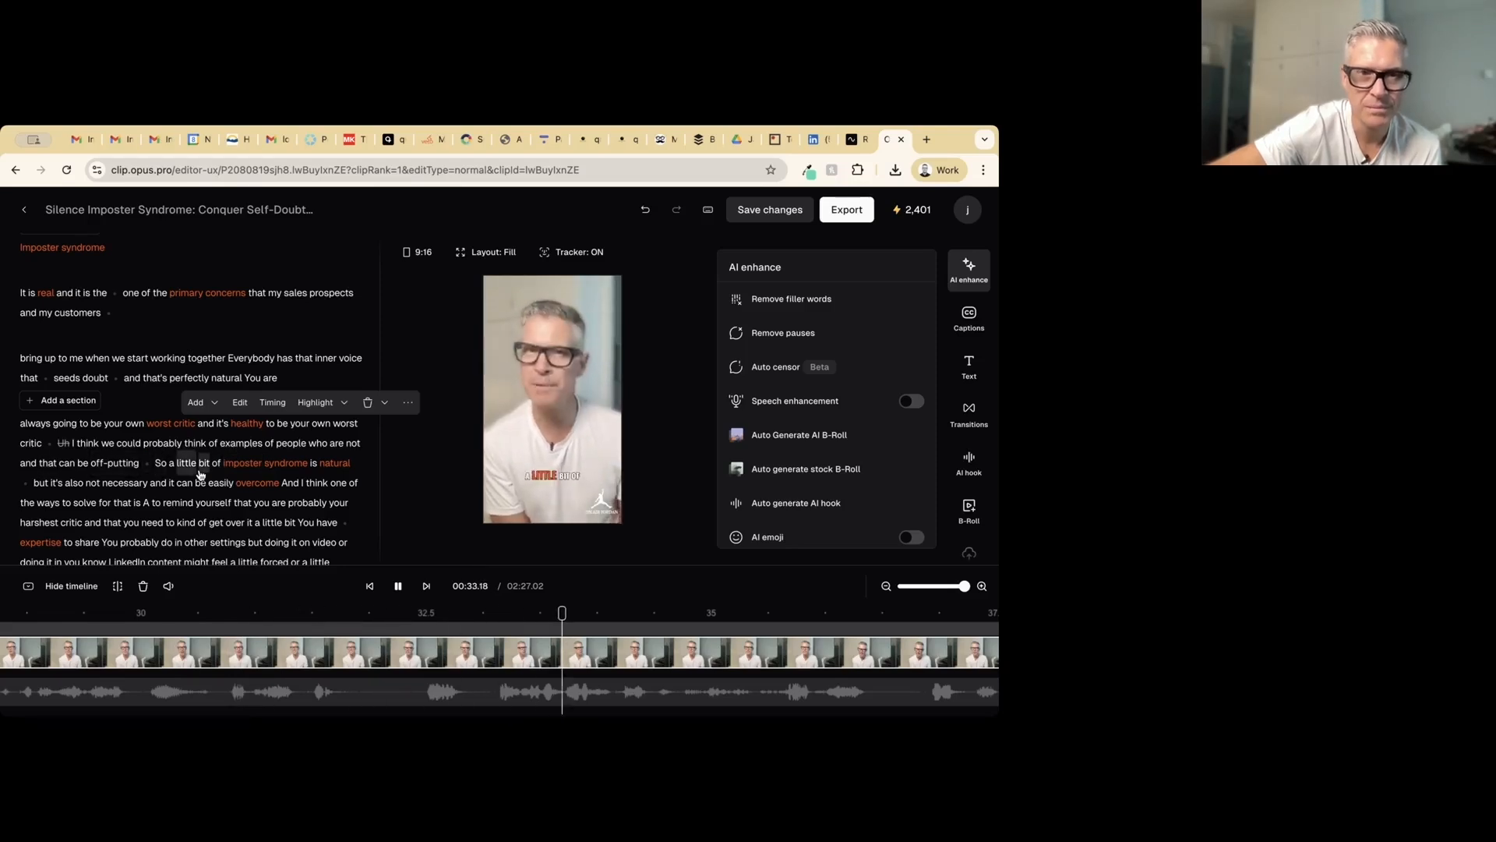
key("space")
scroll(215, 495, "down", 1)
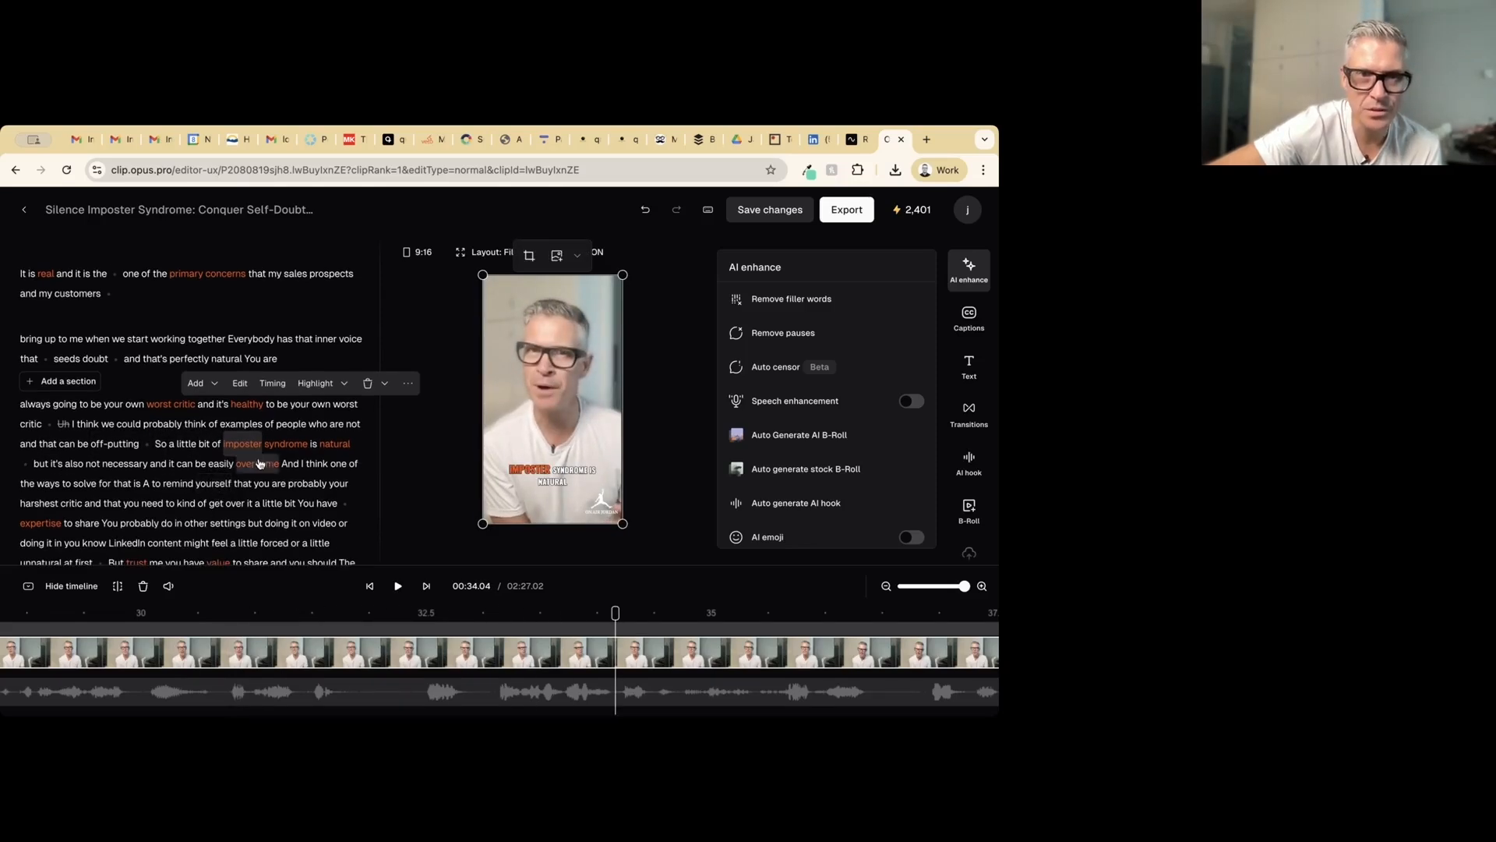
key("space")
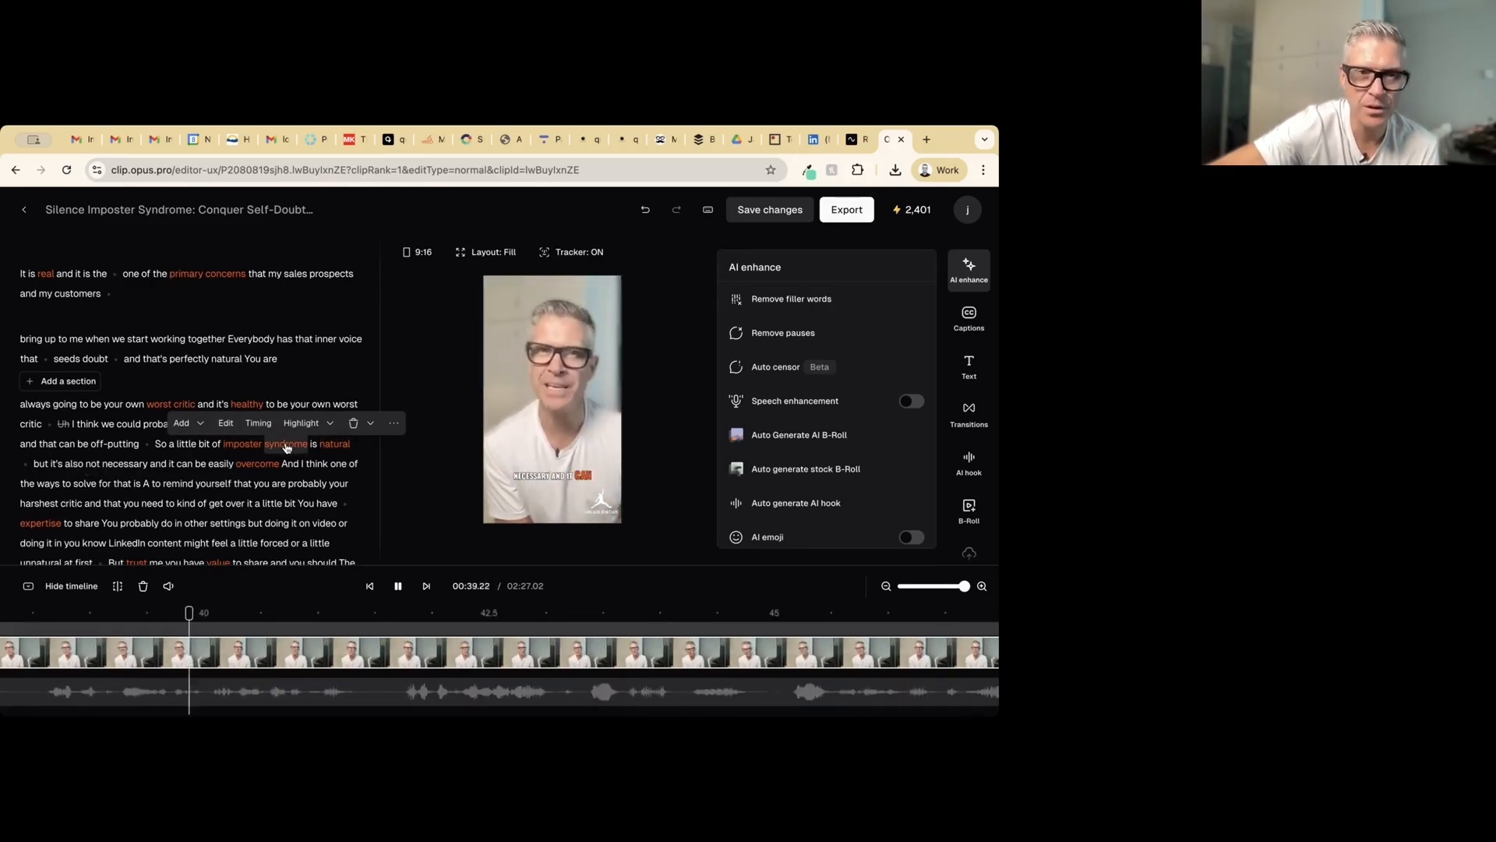
key("space")
Read through the rest of the transcript down to "Thanks for watching" for repeated words and passages worth cutting
scroll(237, 470, "down", 2)
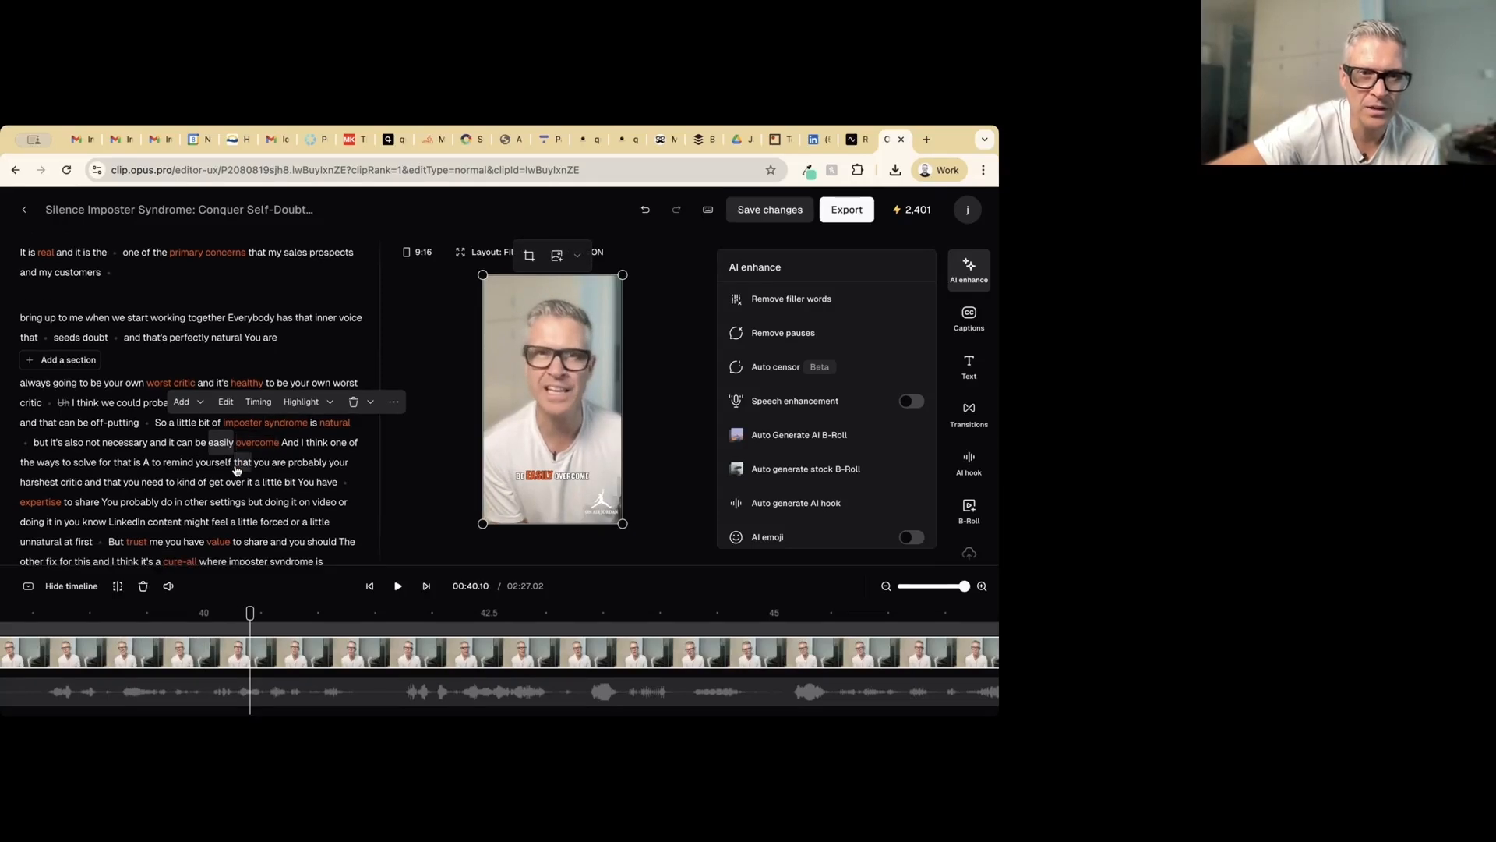
scroll(237, 470, "down", 3)
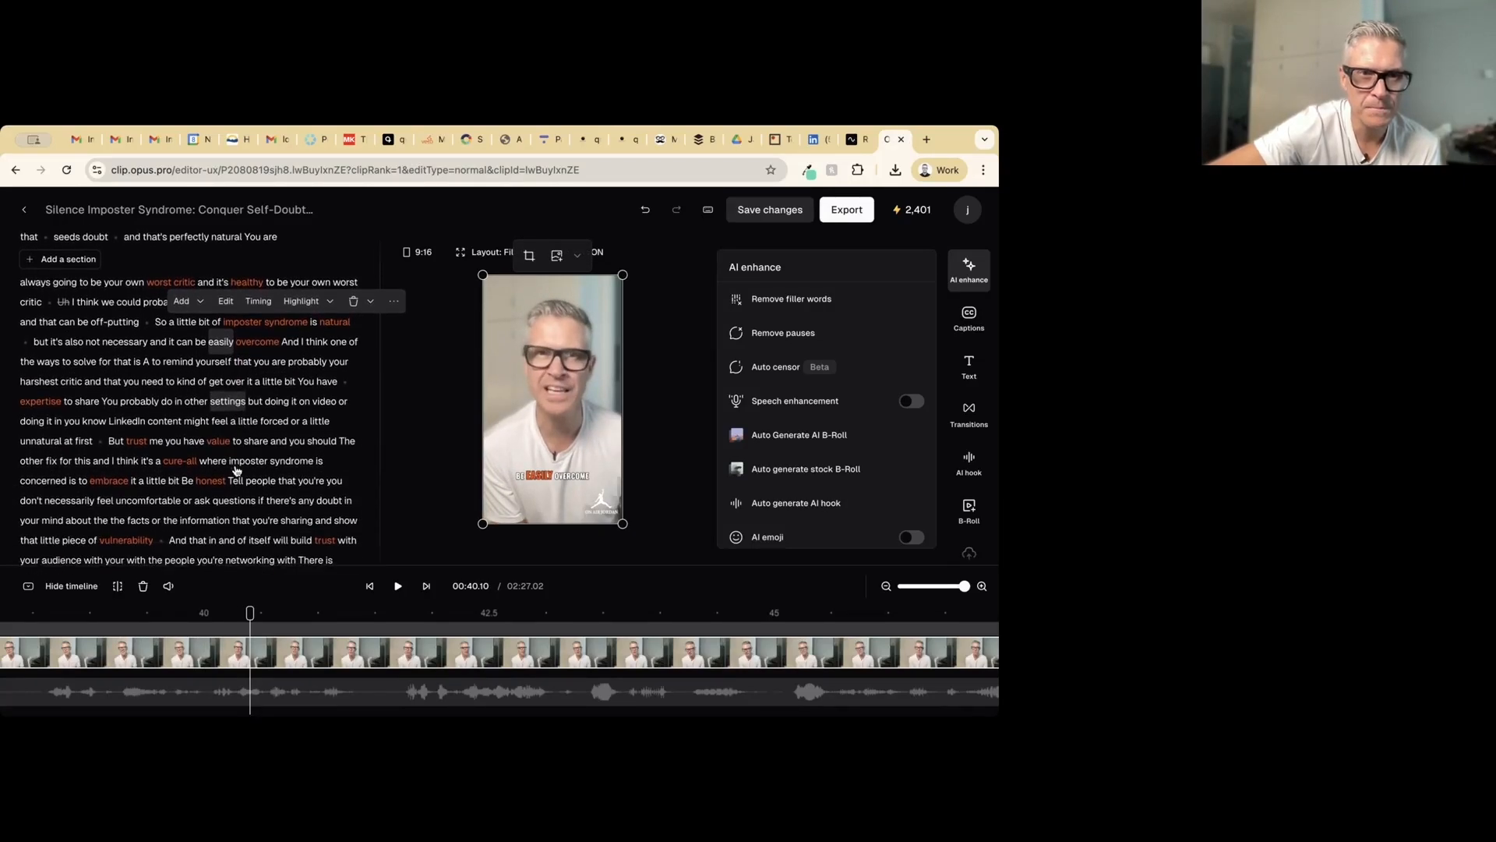
scroll(240, 441, "down", 1)
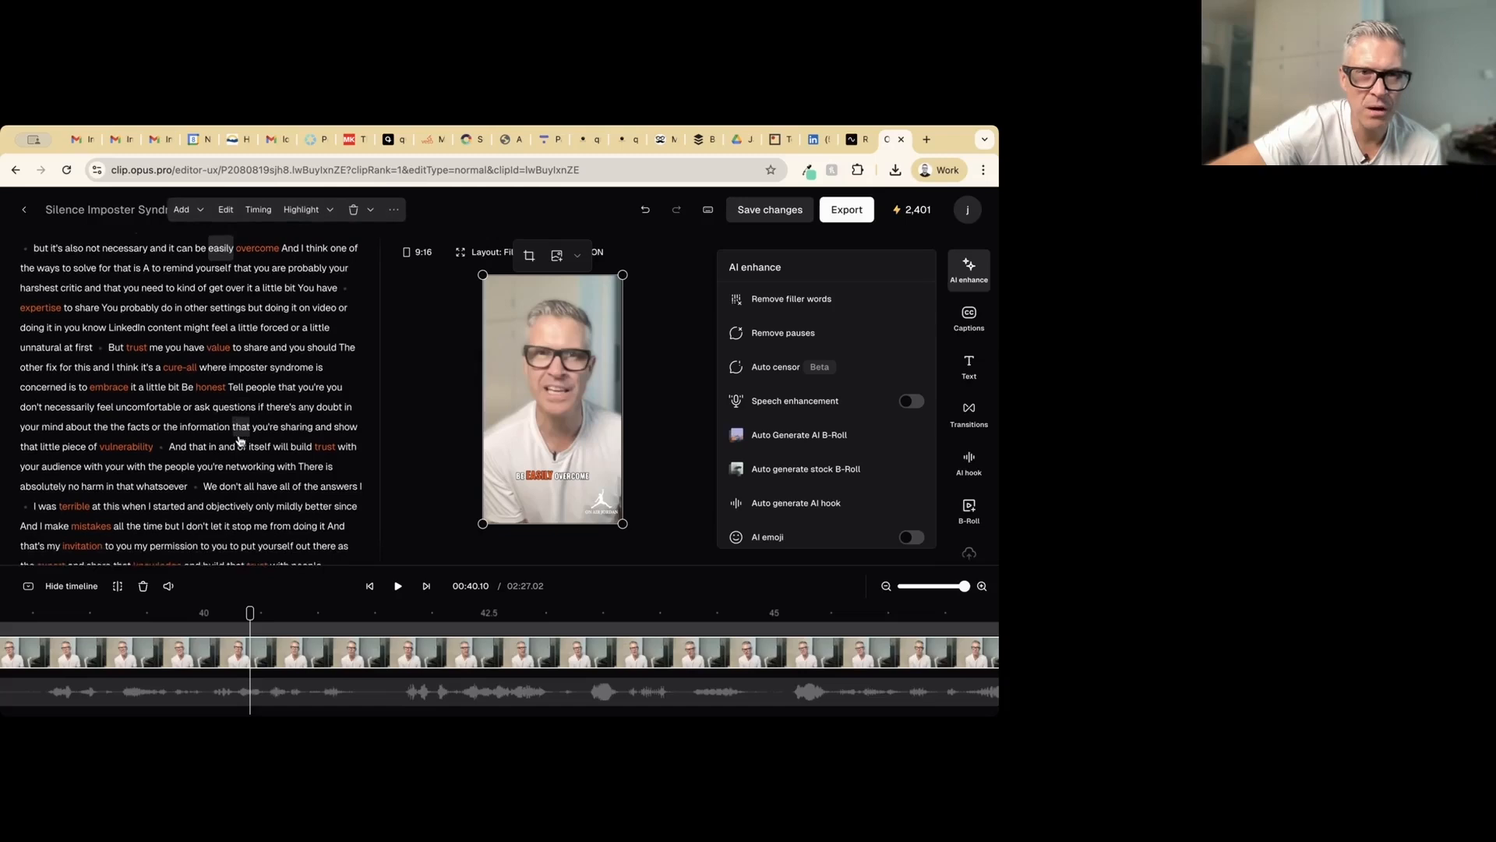
scroll(245, 396, "down", 1)
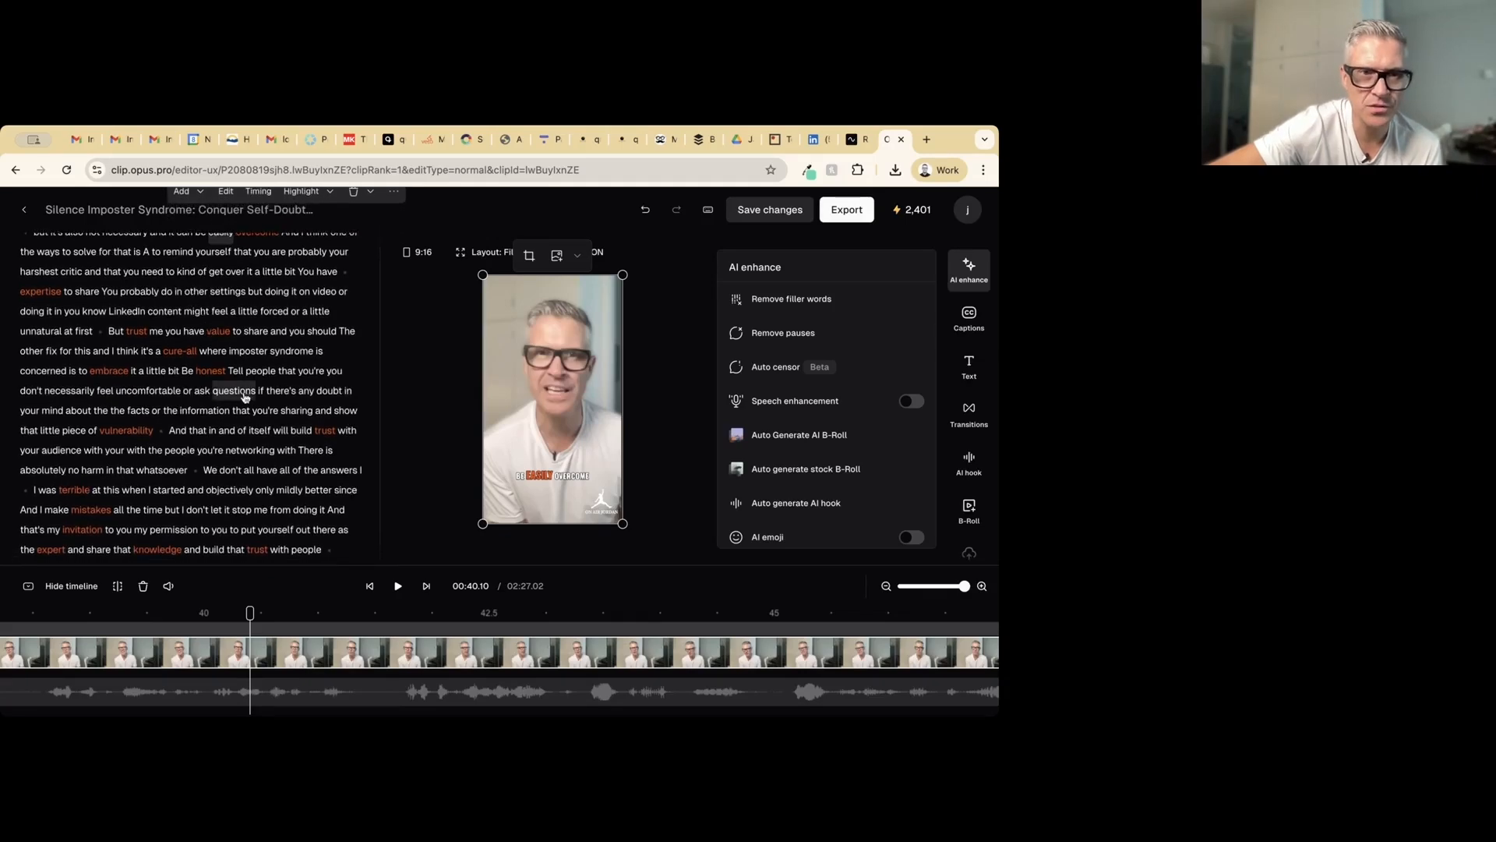
scroll(245, 396, "down", 2)
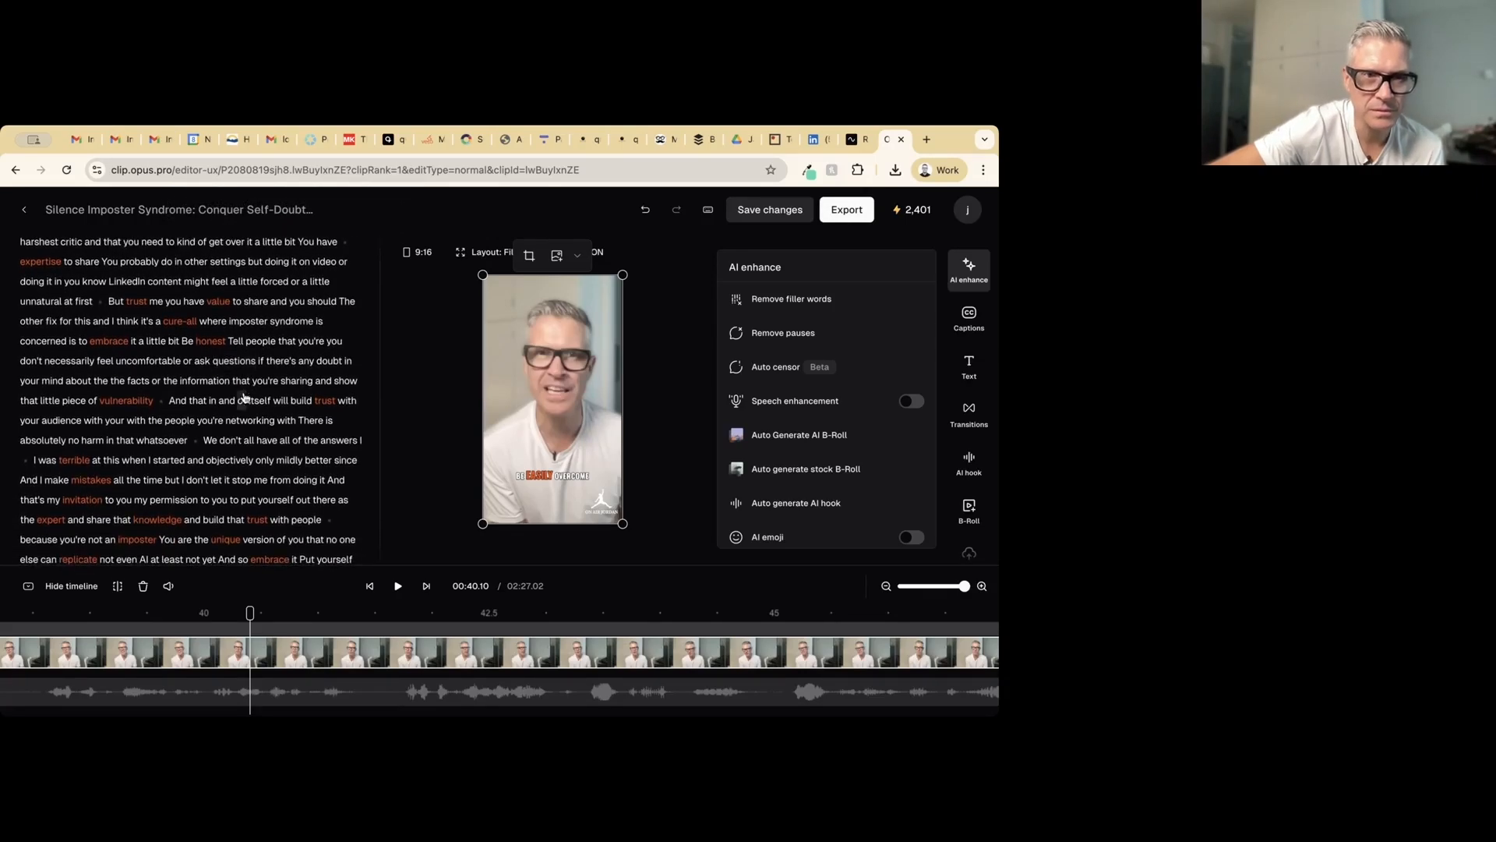
scroll(245, 397, "down", 2)
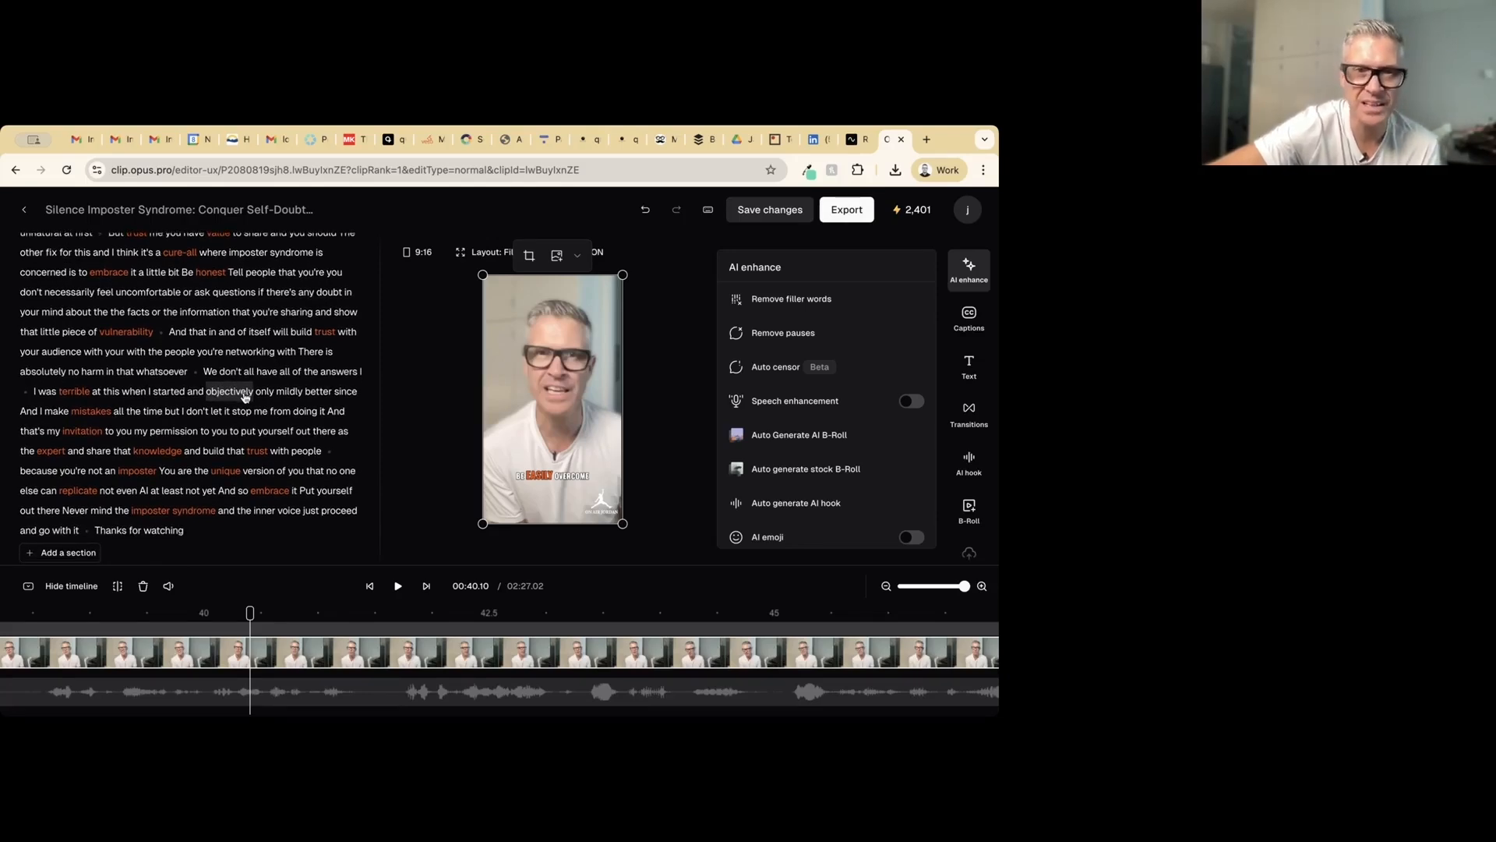
scroll(245, 396, "up", 1)
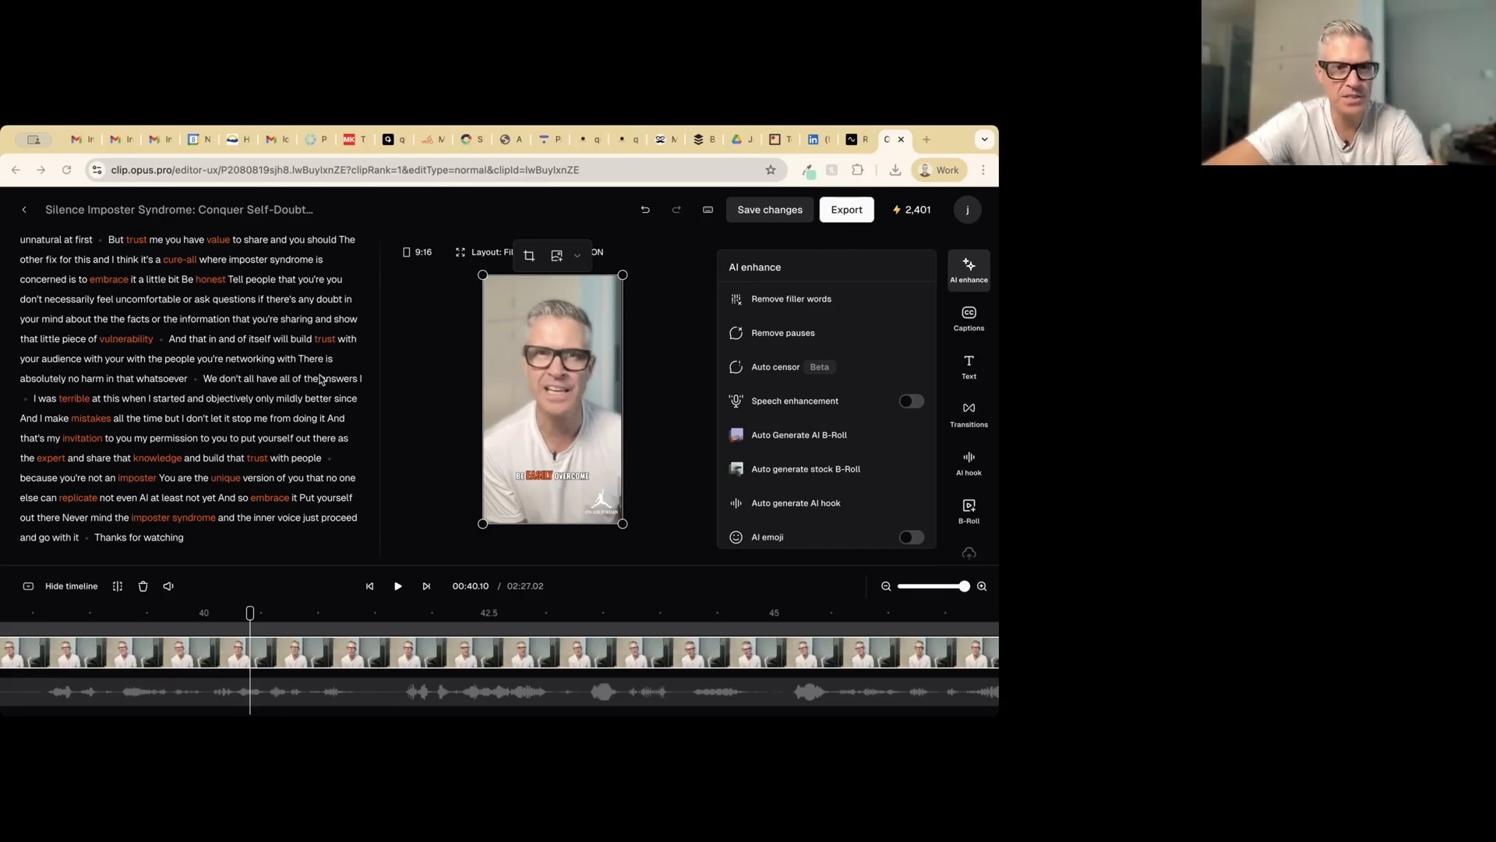
scroll(297, 386, "up", 1)
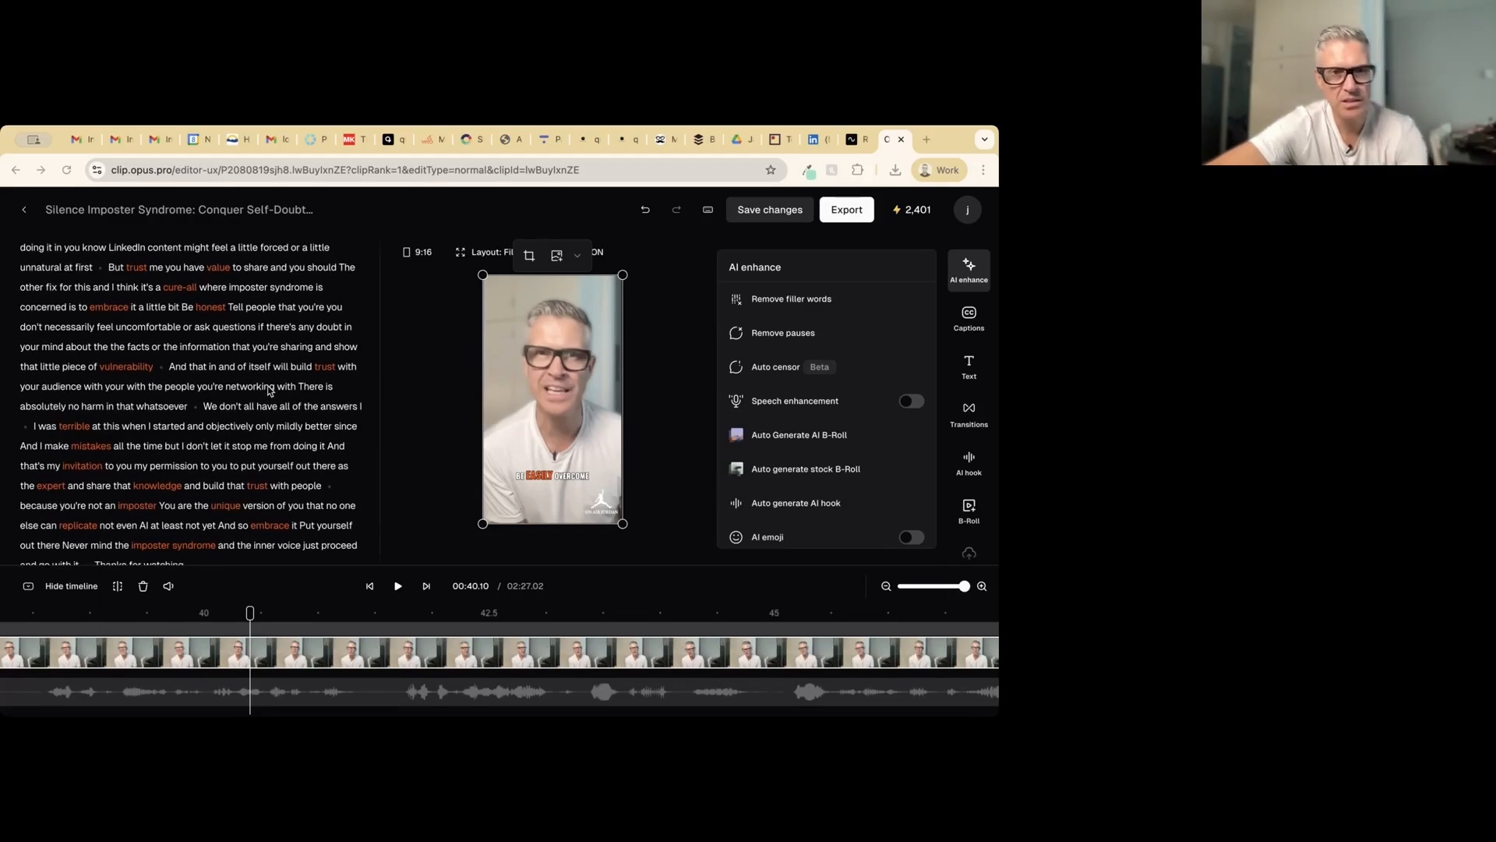
scroll(269, 390, "down", 1)
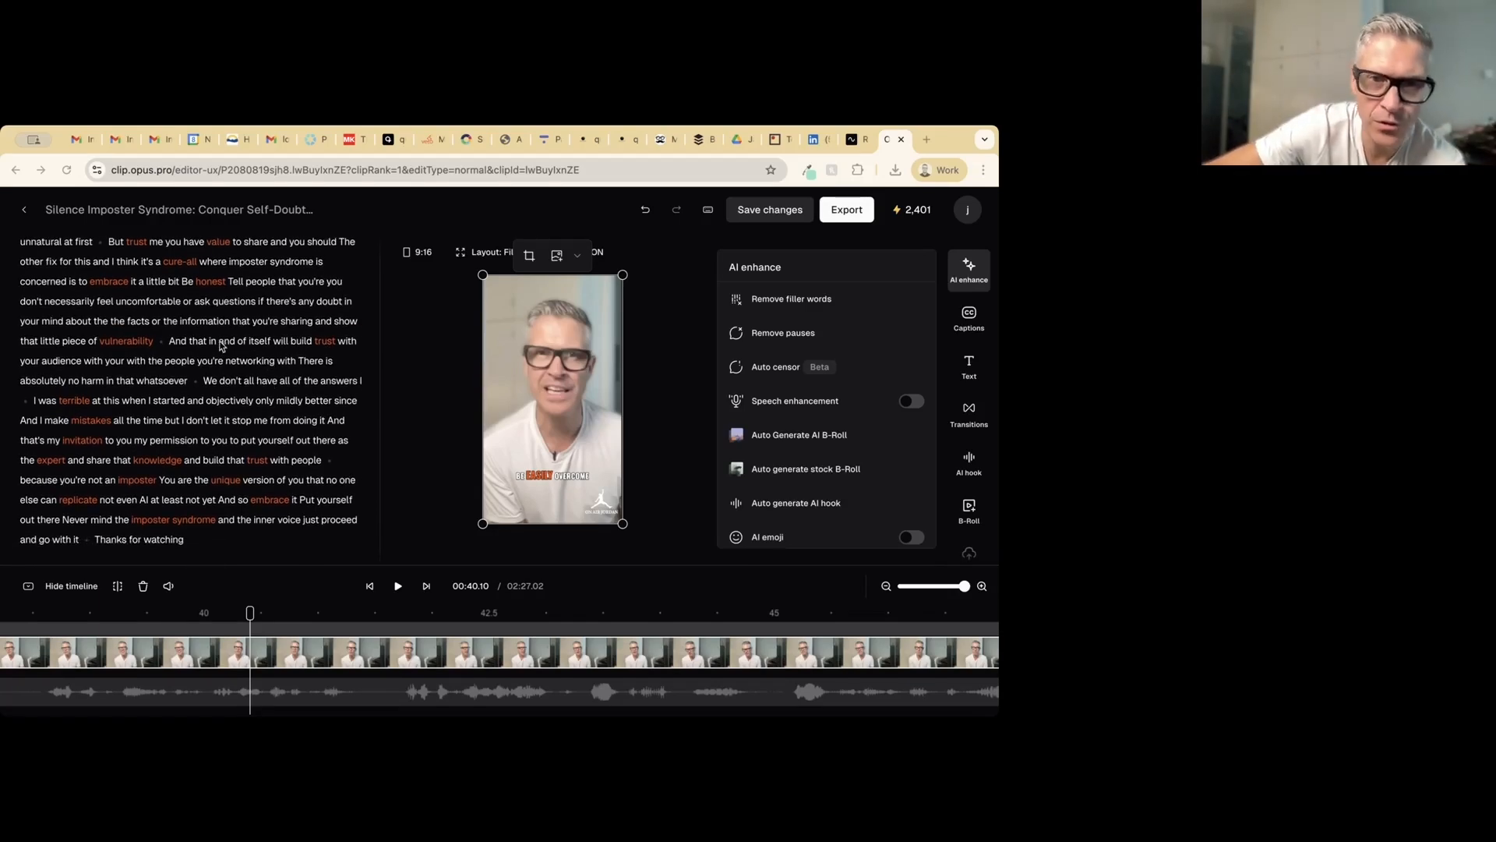
scroll(222, 347, "down", 1)
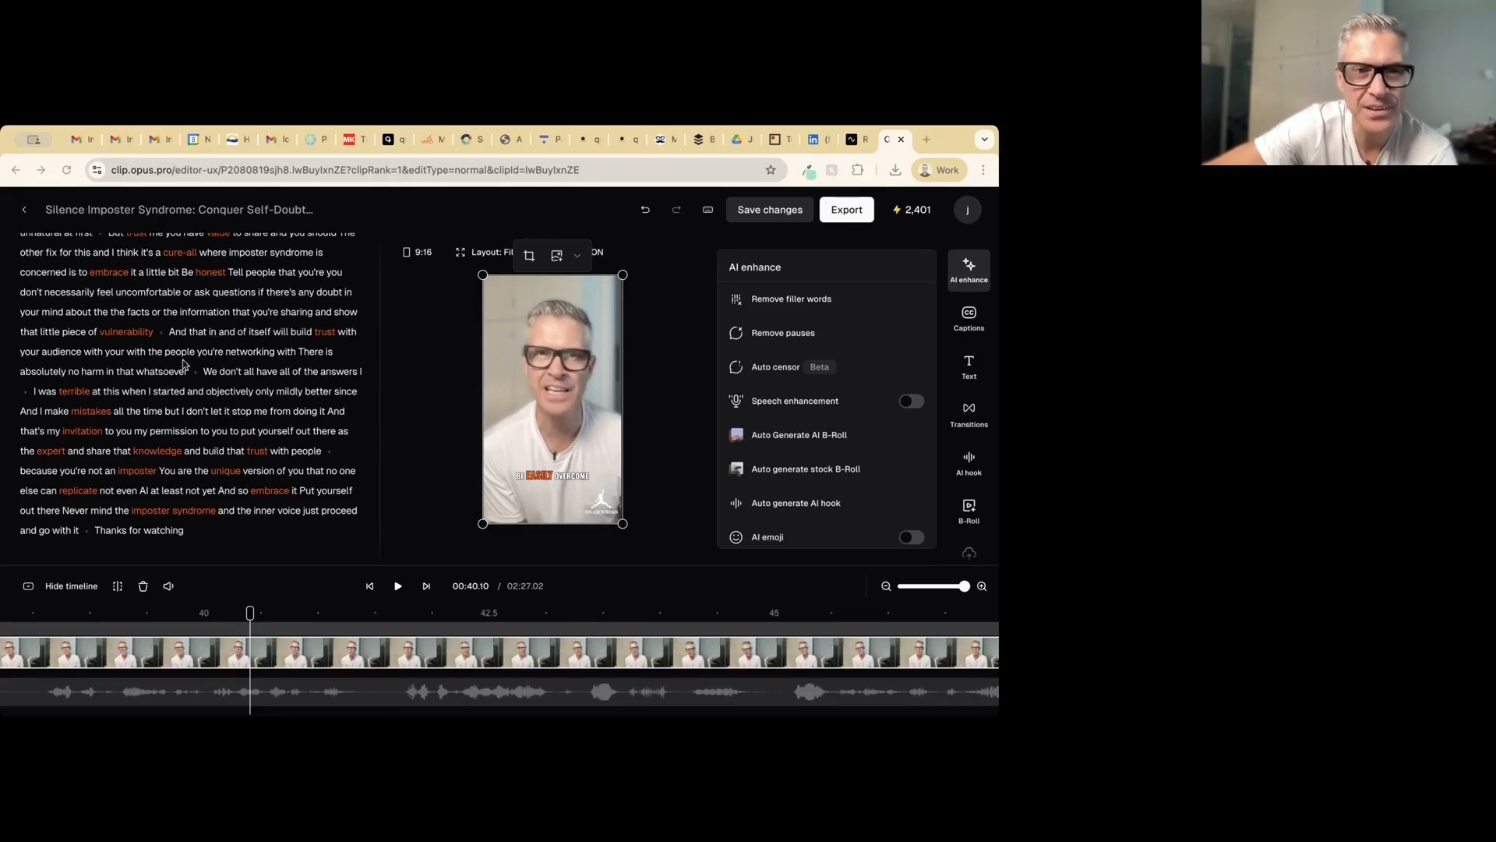
scroll(195, 358, "up", 1)
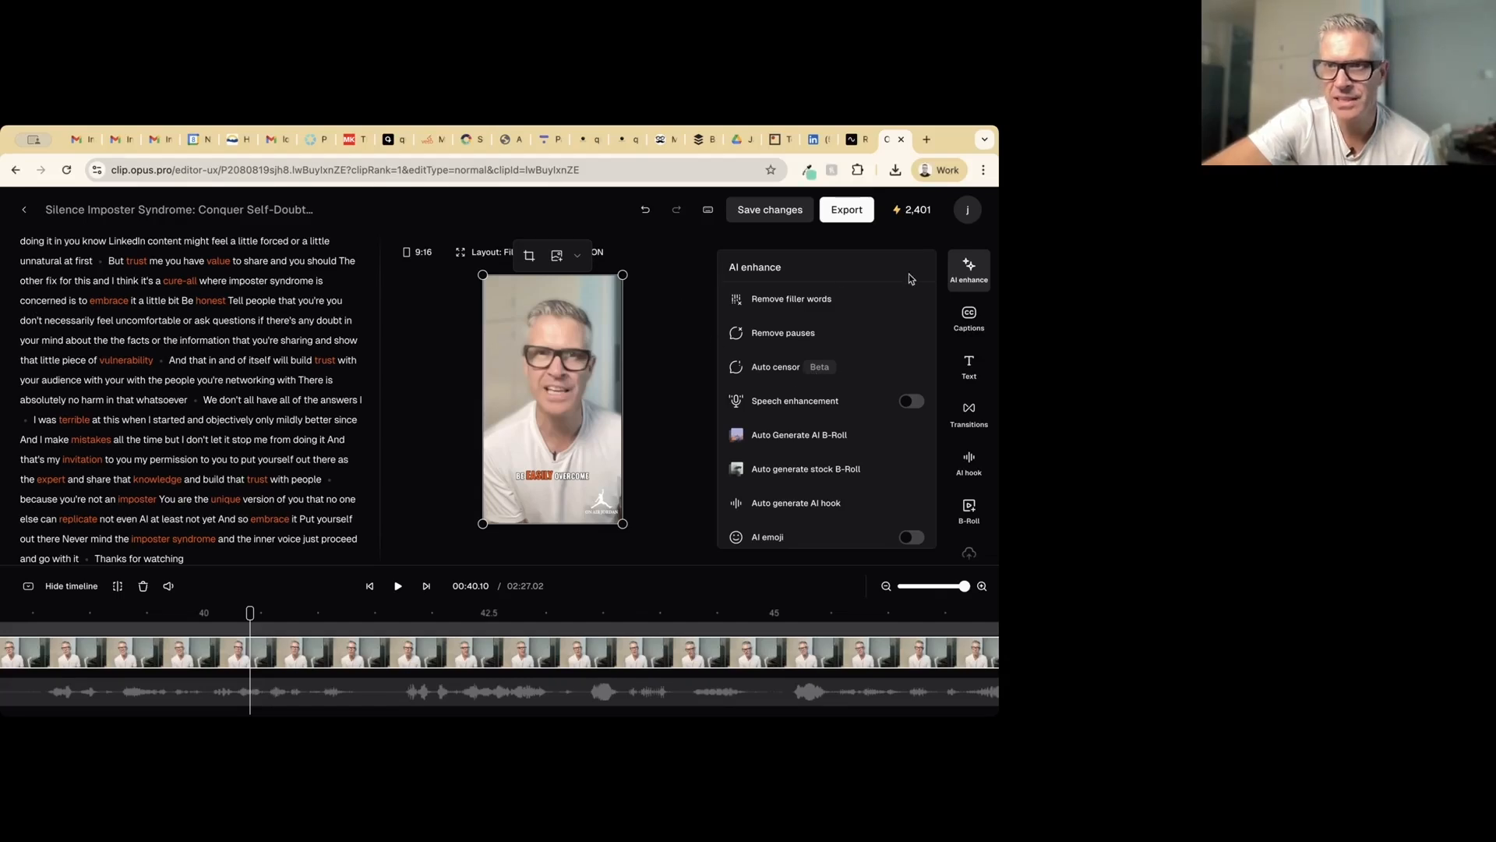
Close the AI enhance options, save the clip's changes, and open the details of the top-ranked "Silence Imposter Syndrome" clip
left_click(970, 269)
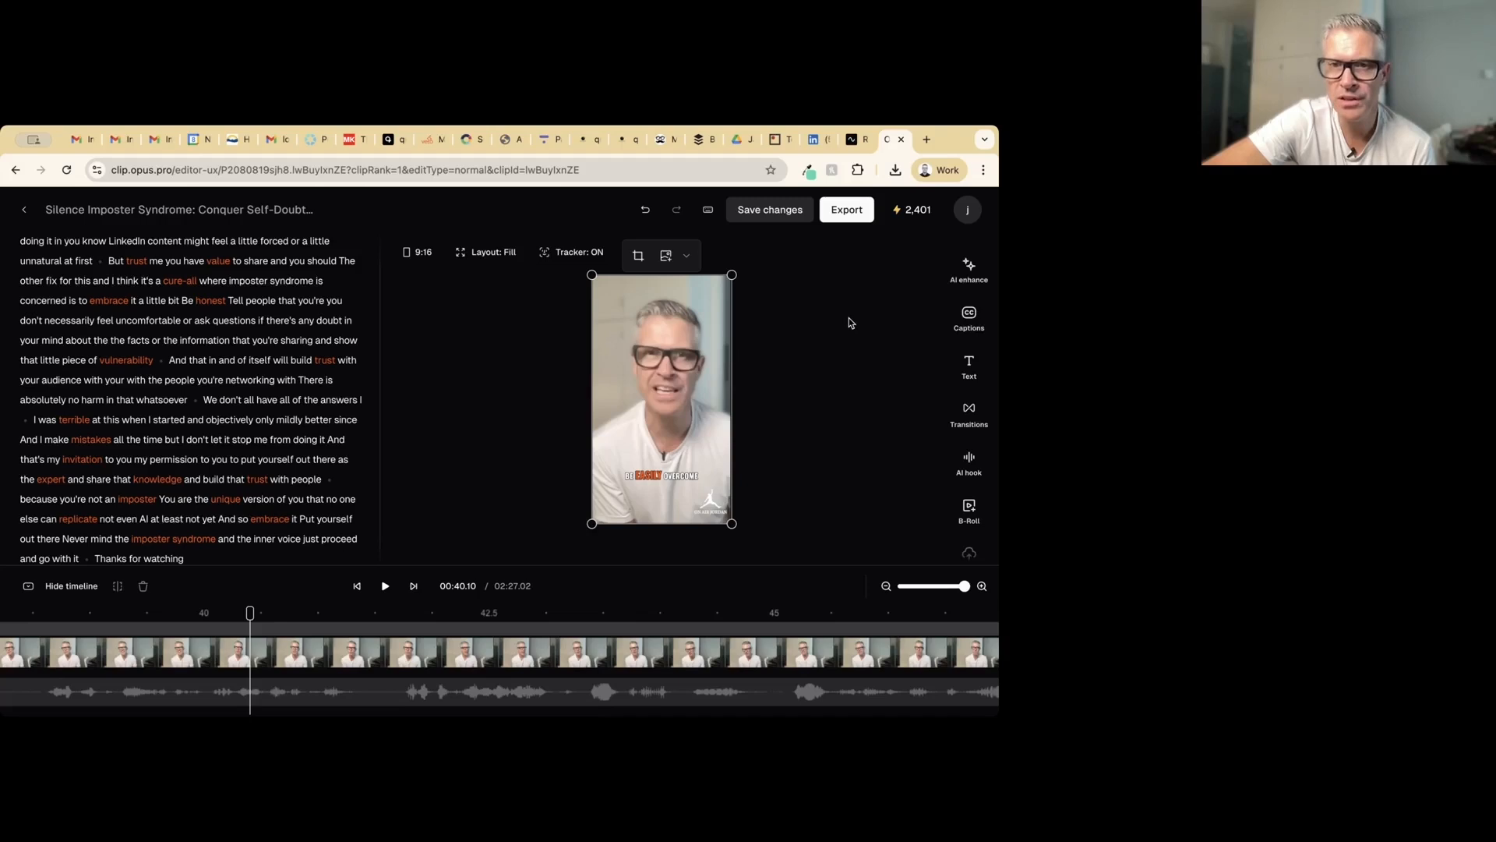
left_click(768, 211)
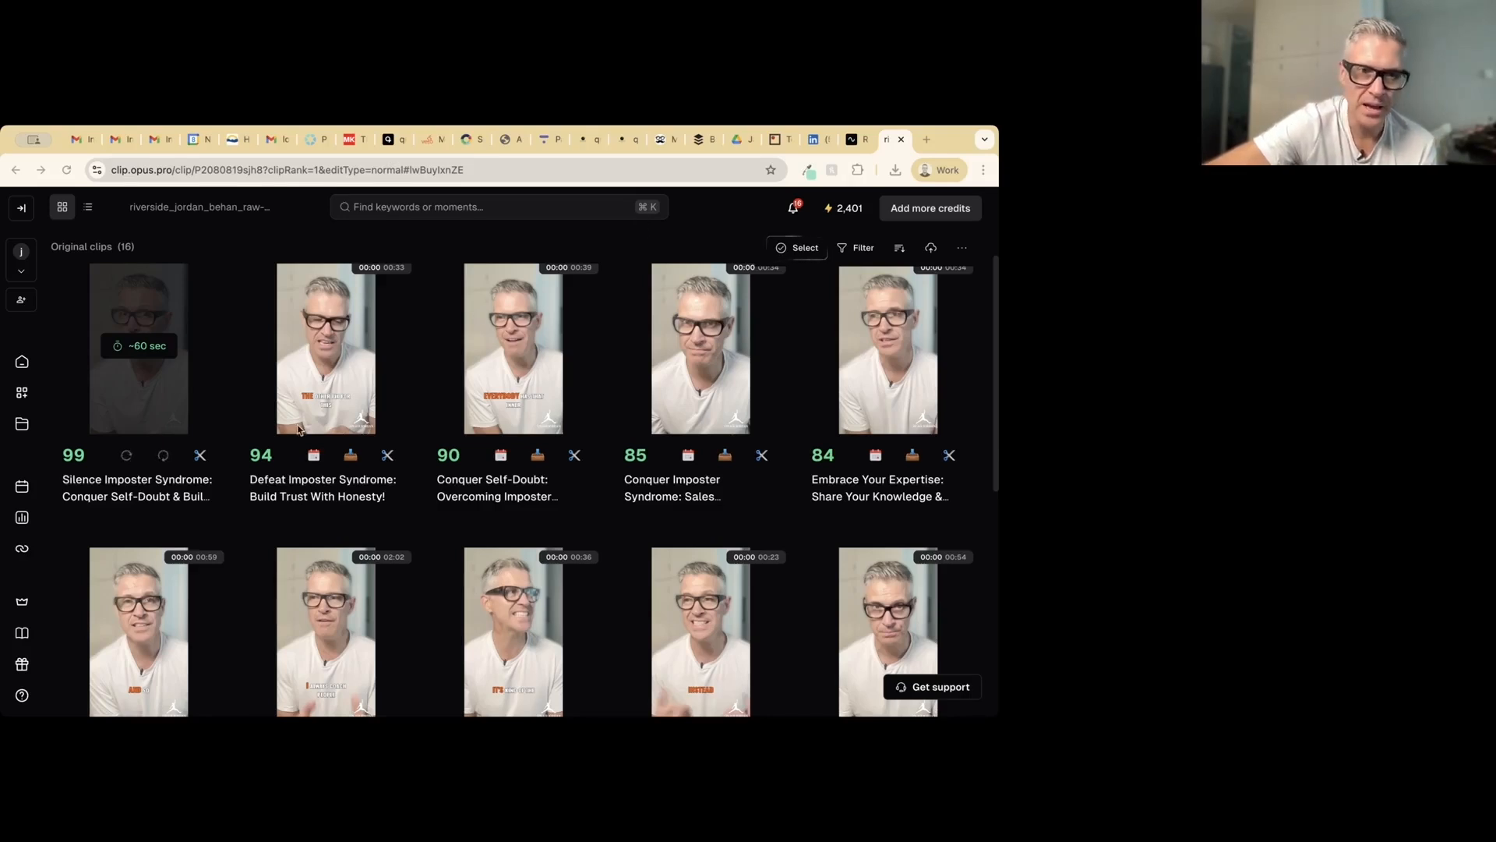
left_click(146, 493)
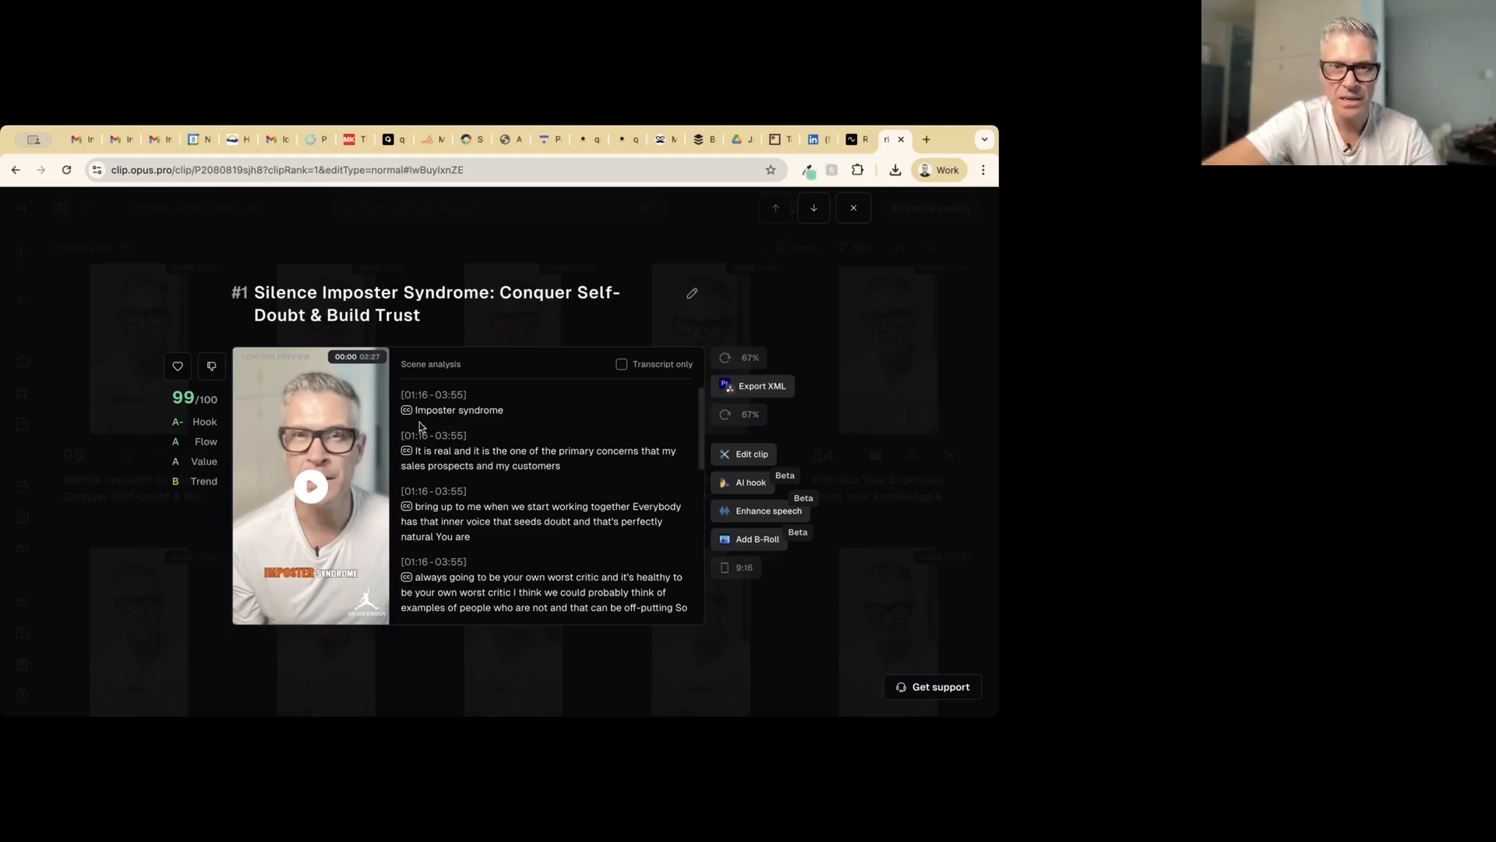
Select the clip's transcript from "Imposter syndrome" to "Thanks for watching", and download the clip in HD
left_click_drag(415, 410, 585, 608)
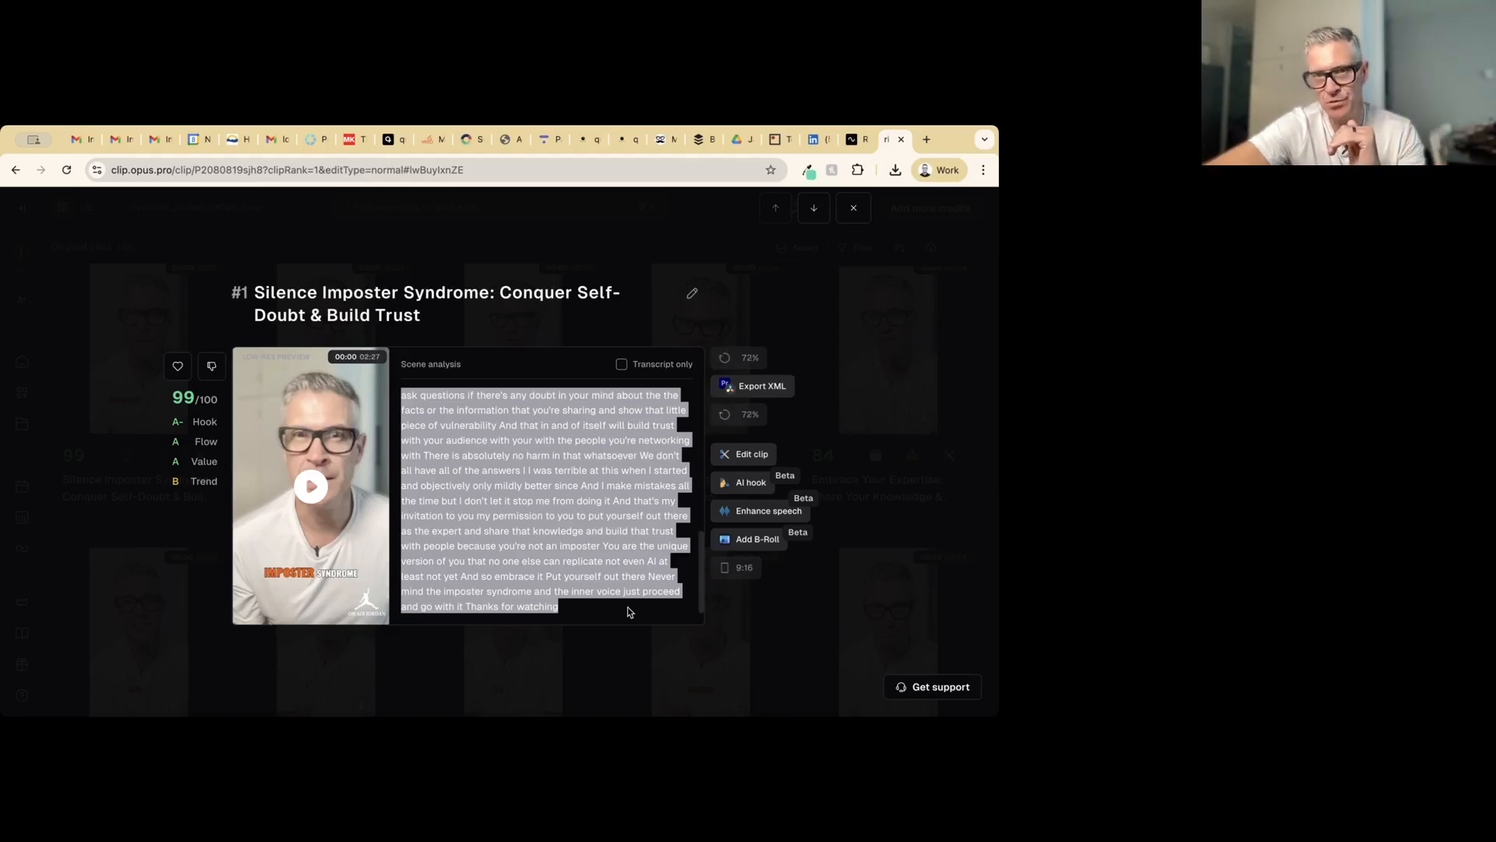
scroll(554, 485, "up", 15)
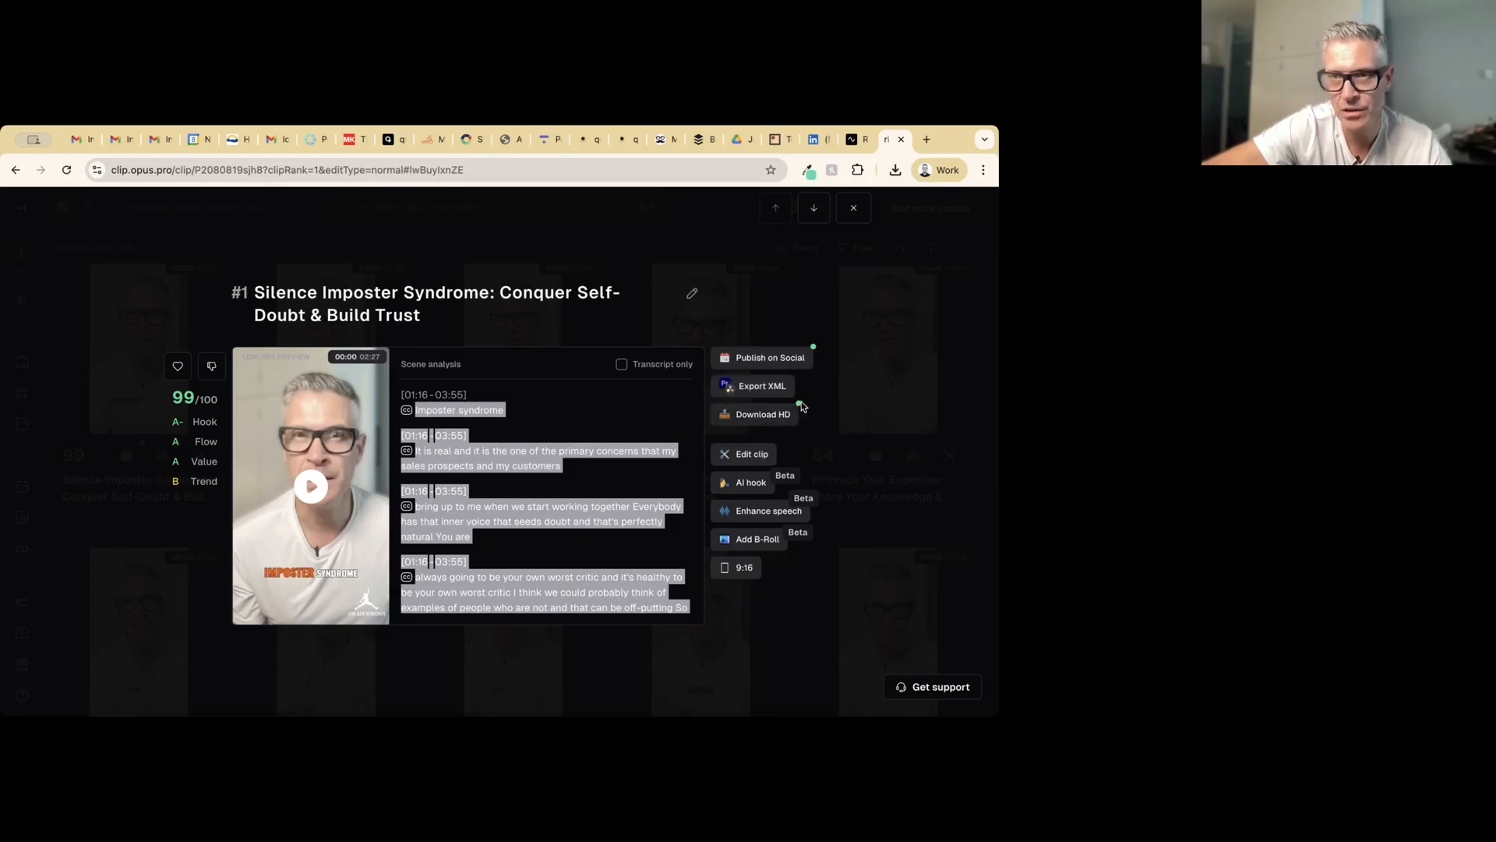
left_click(756, 416)
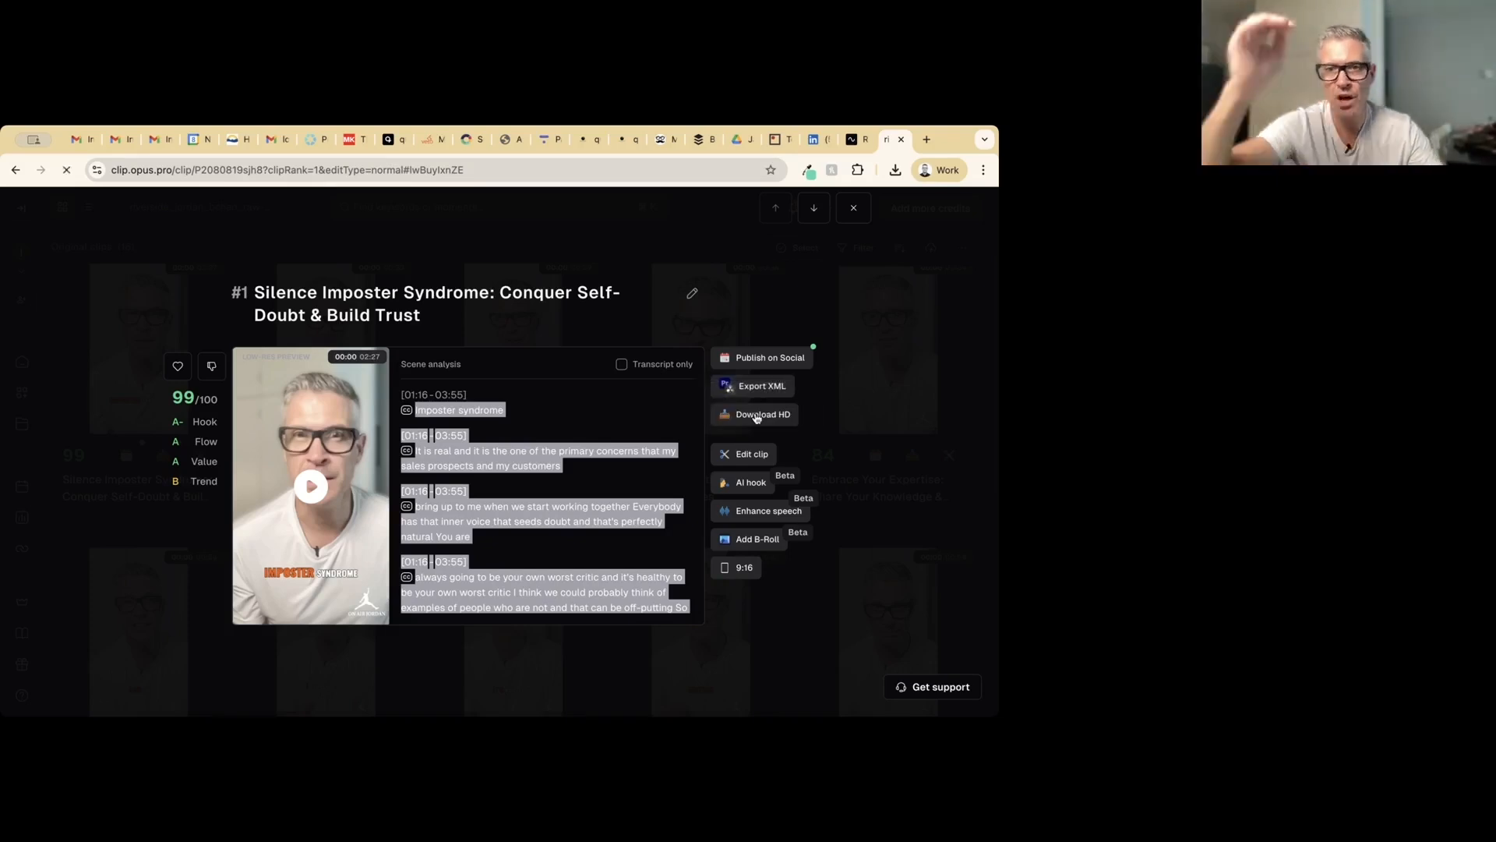